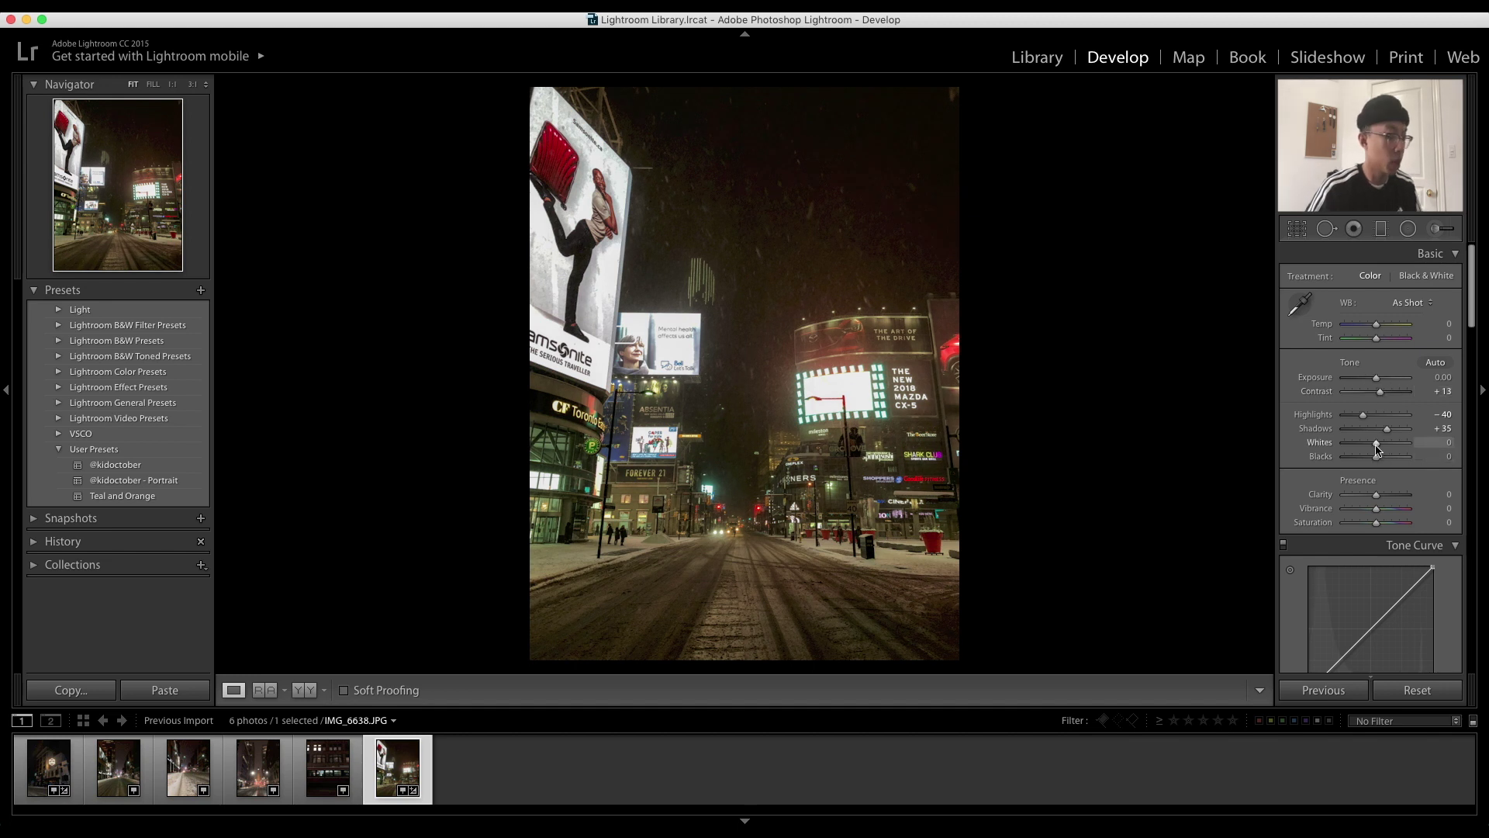
Set the night street photo's Whites to +45 and Blacks to -21, using the clipping preview as a guide.
key("alt")
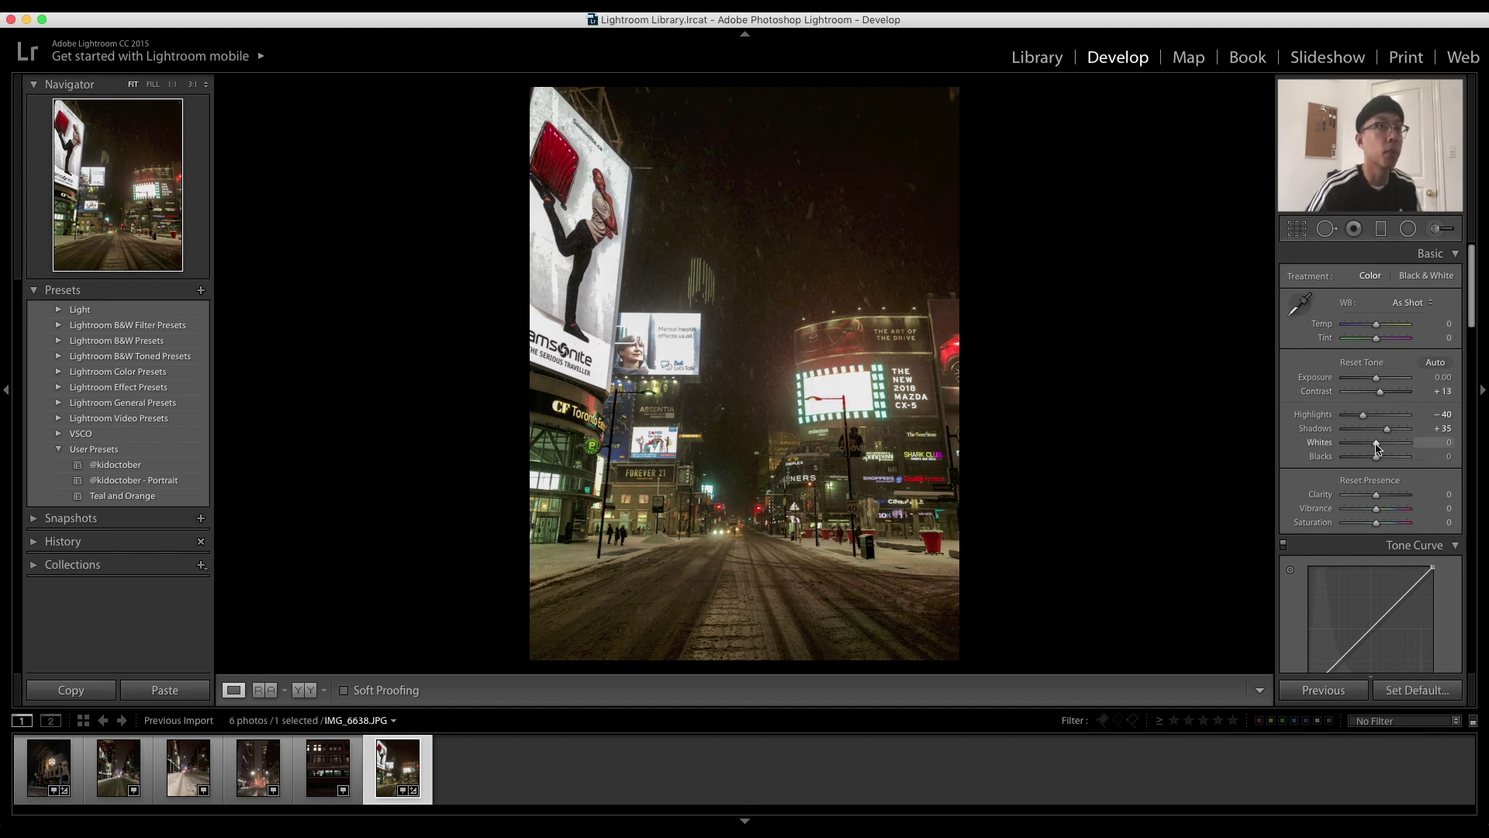
left_click(1376, 447, "alt")
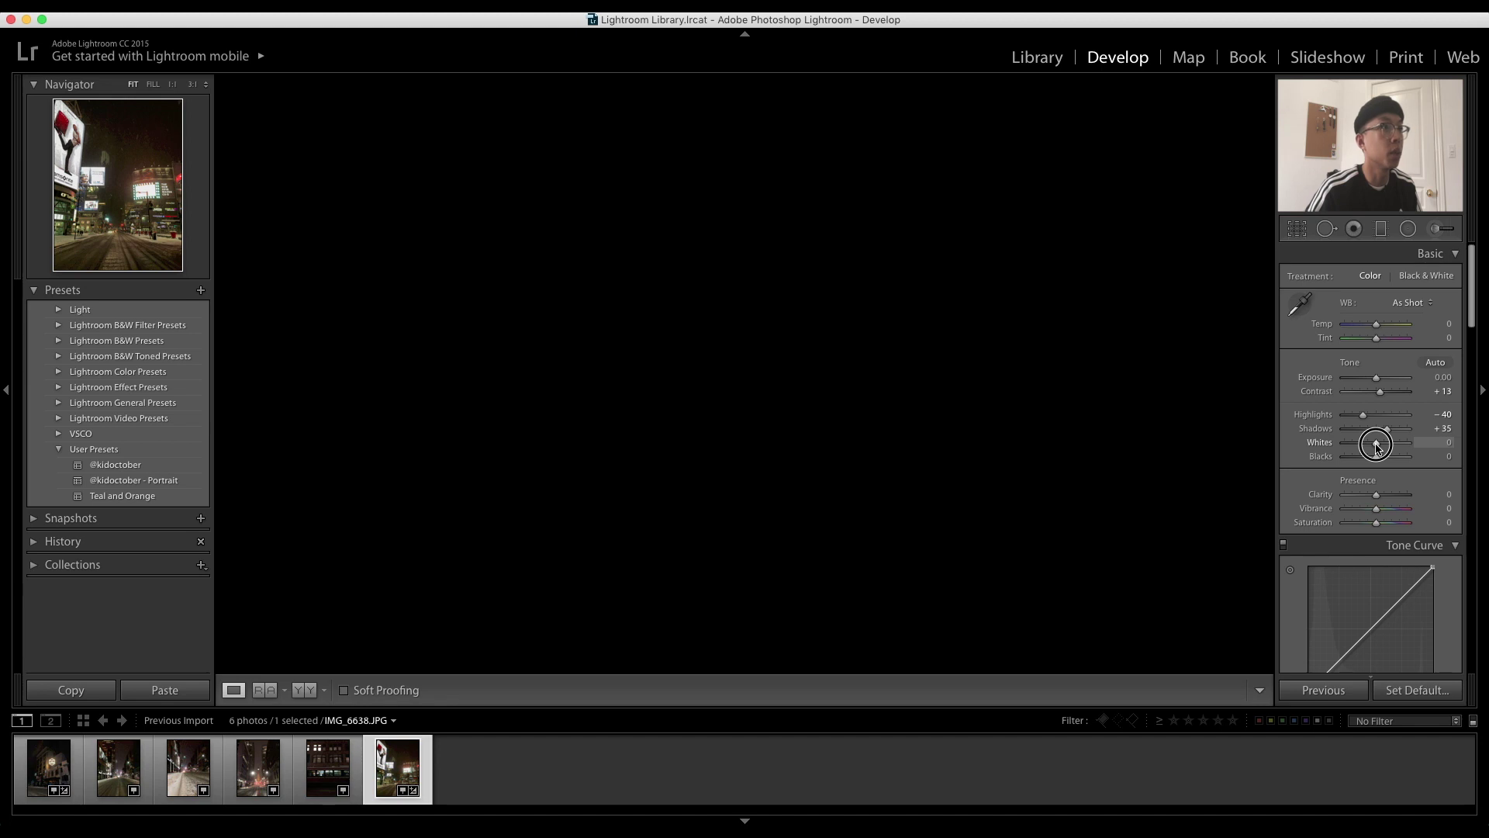
left_click_drag(1377, 447, 1389, 444)
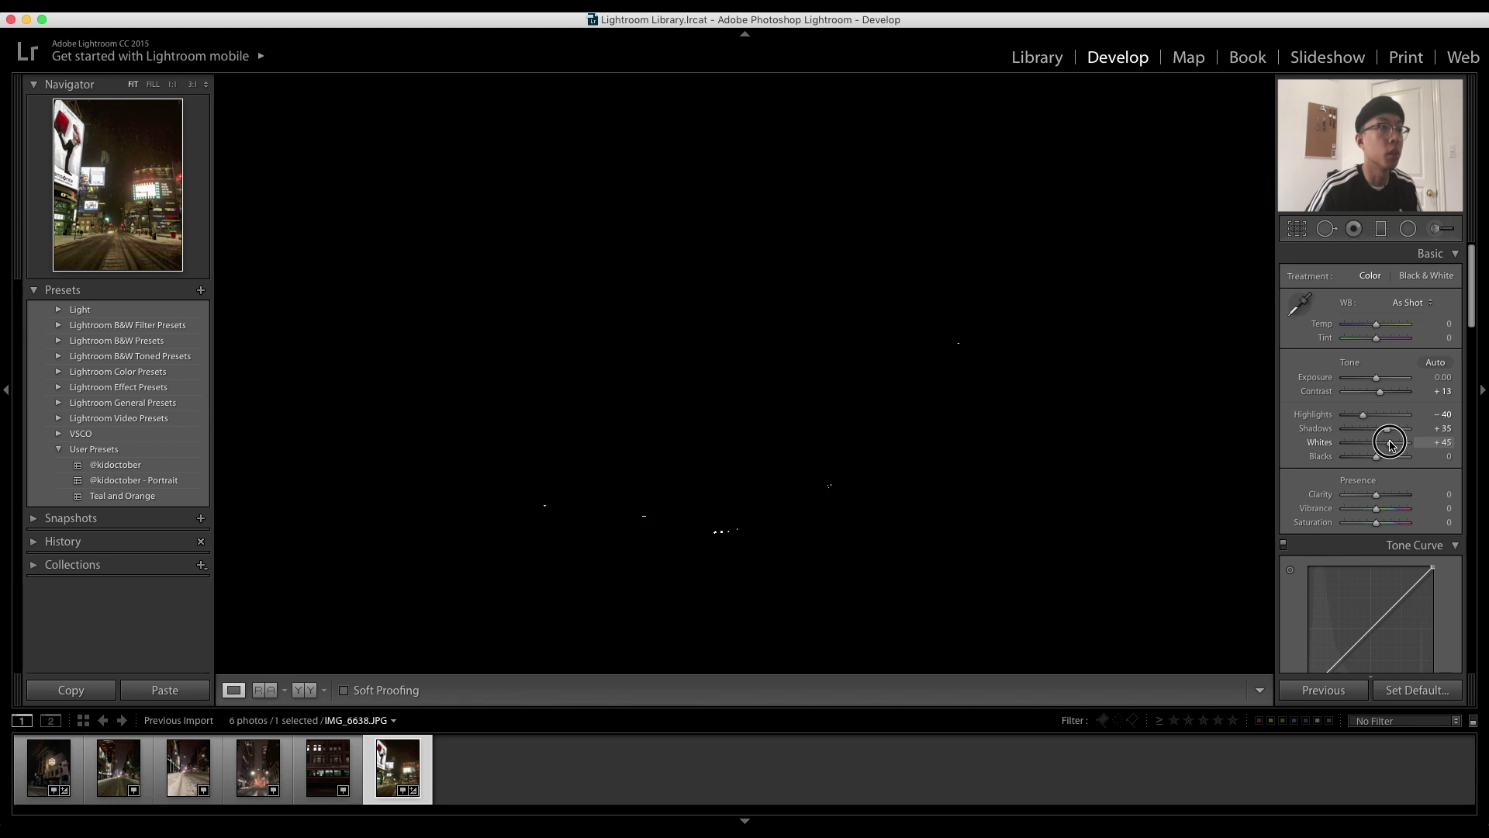
left_click_drag(1390, 444, 1371, 463)
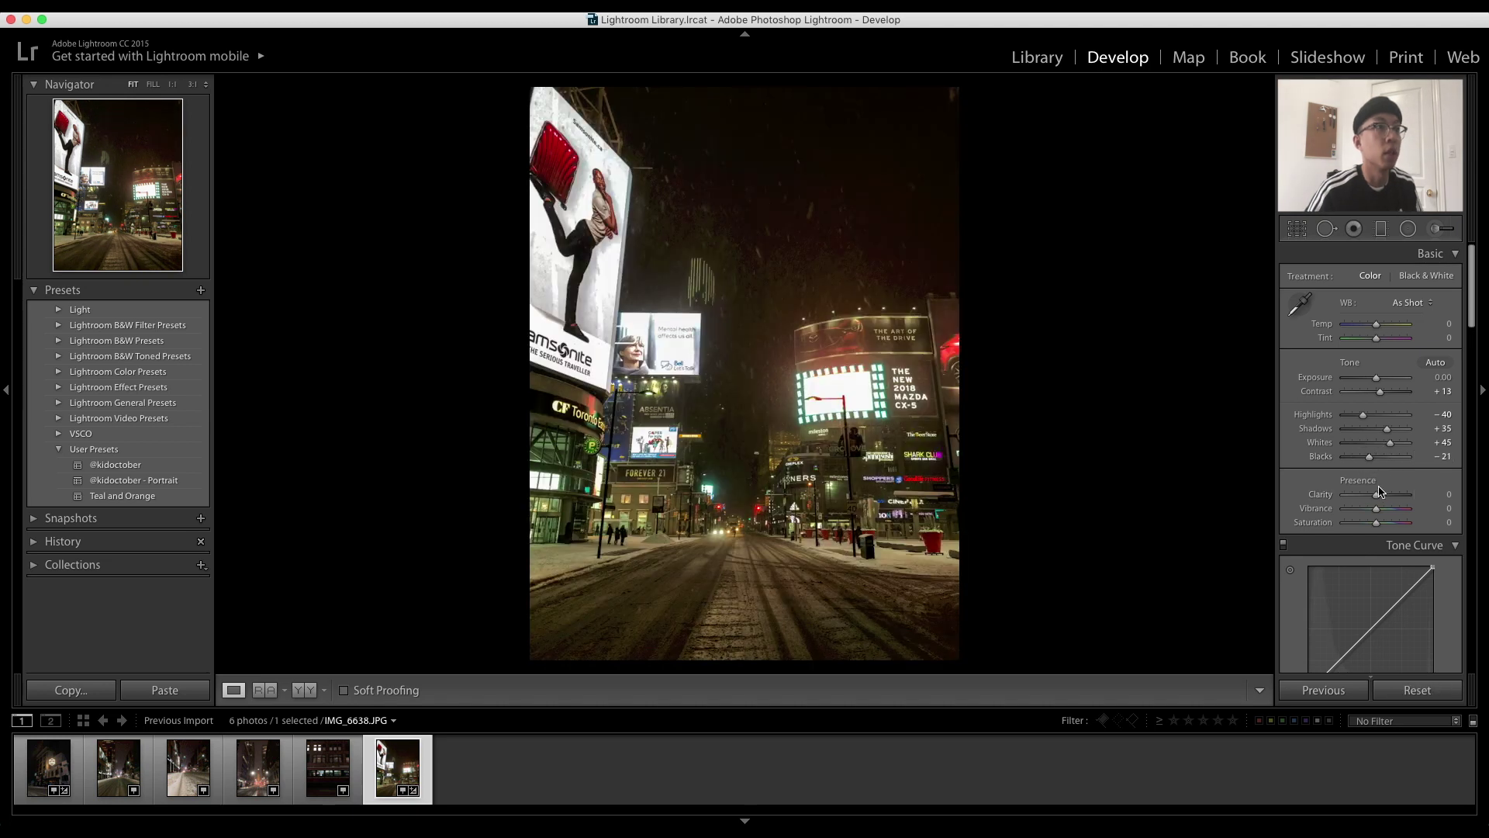
Brighten the photo to an Exposure of +0.40 and cool its white balance to a Temp of -28.
left_click(1376, 380)
left_click_drag(1376, 380, 1379, 381)
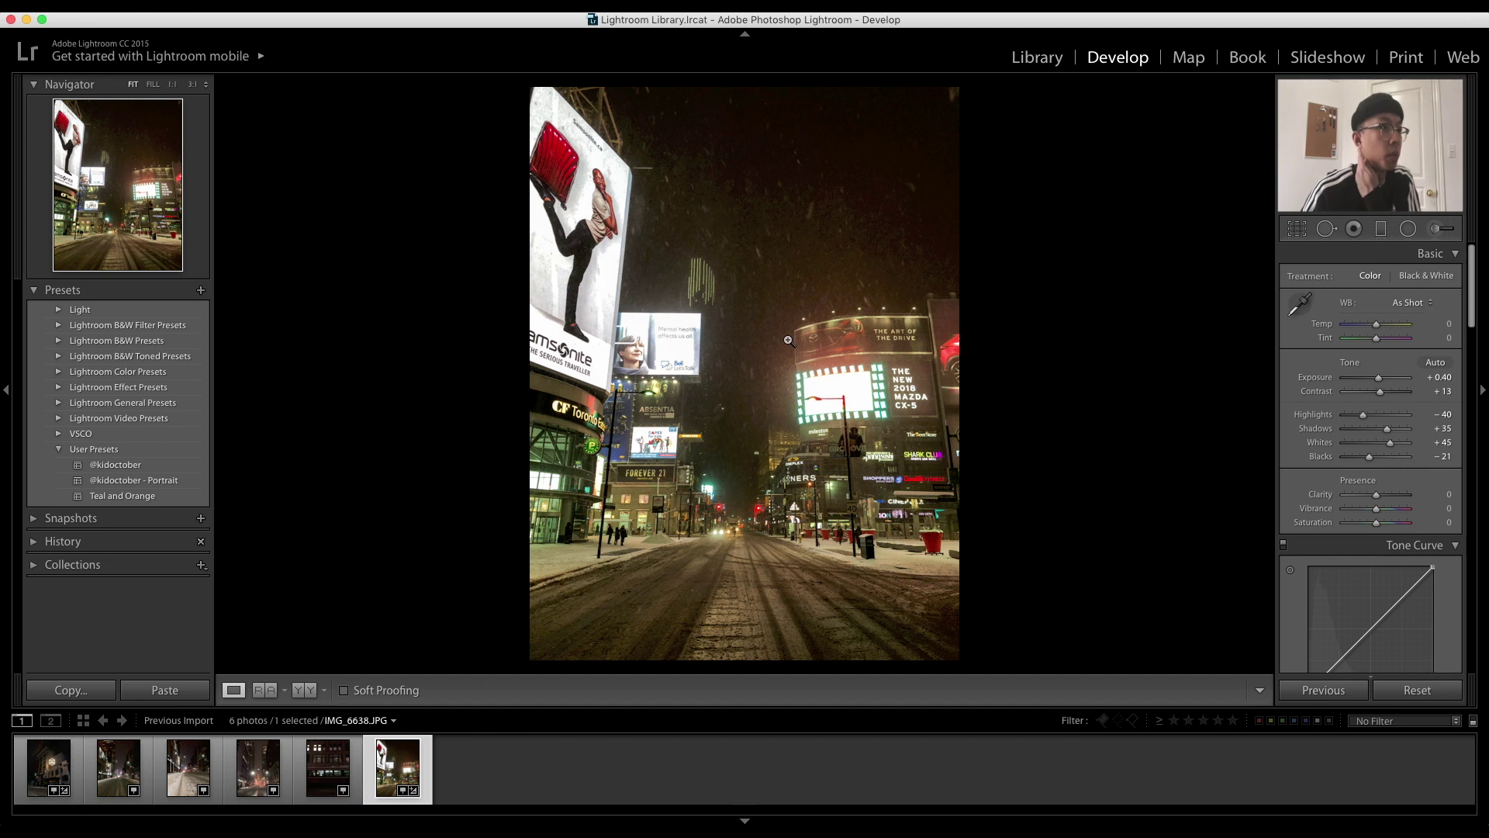
left_click(1377, 327)
left_click_drag(1377, 327, 1366, 332)
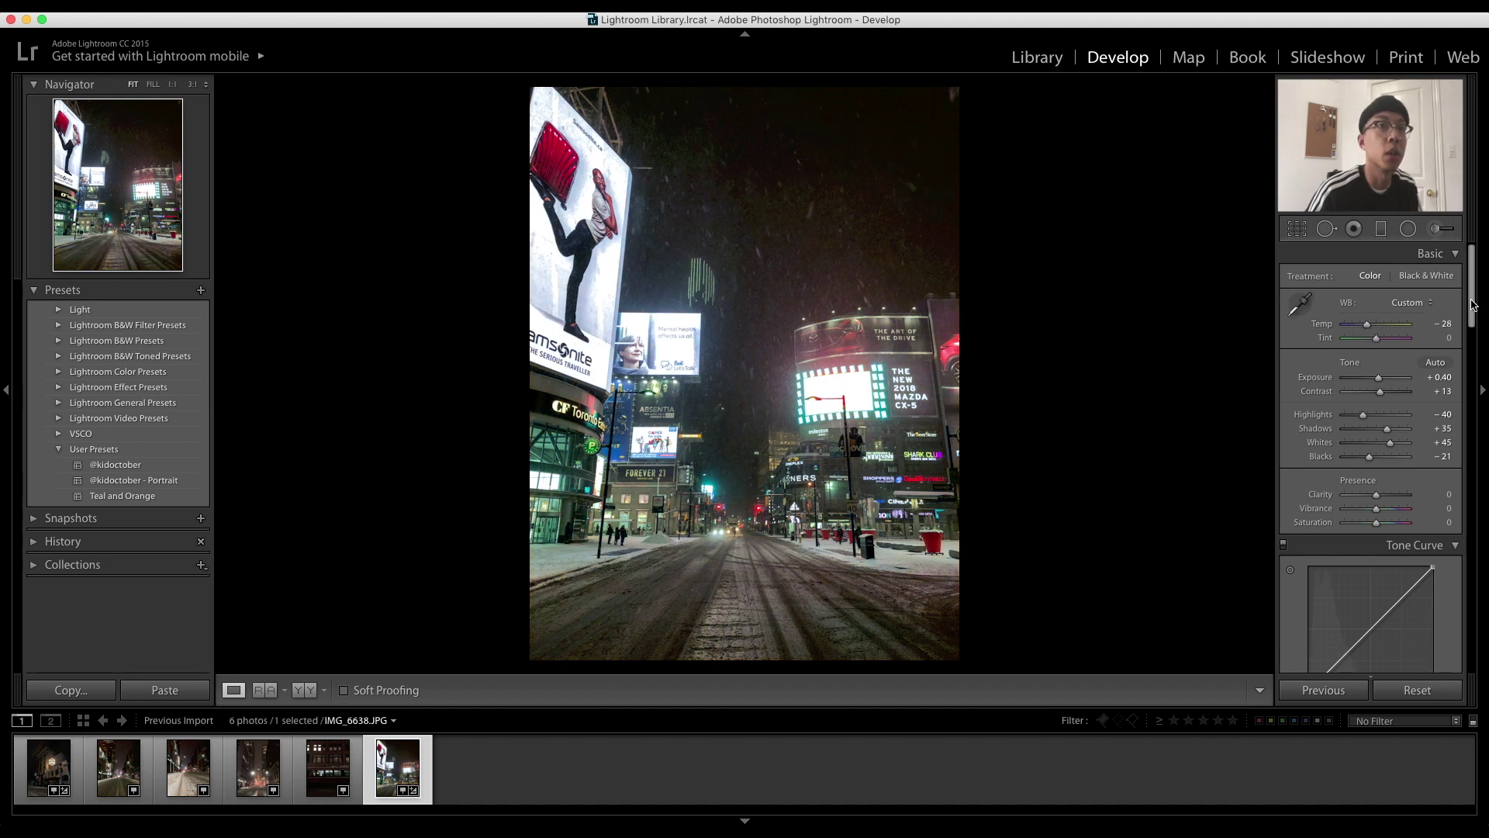
Shape the RGB tone curve into a gentle S with lifted blacks and lowered whites, and compare the photo with its original.
left_click_drag(1472, 310, 1473, 324)
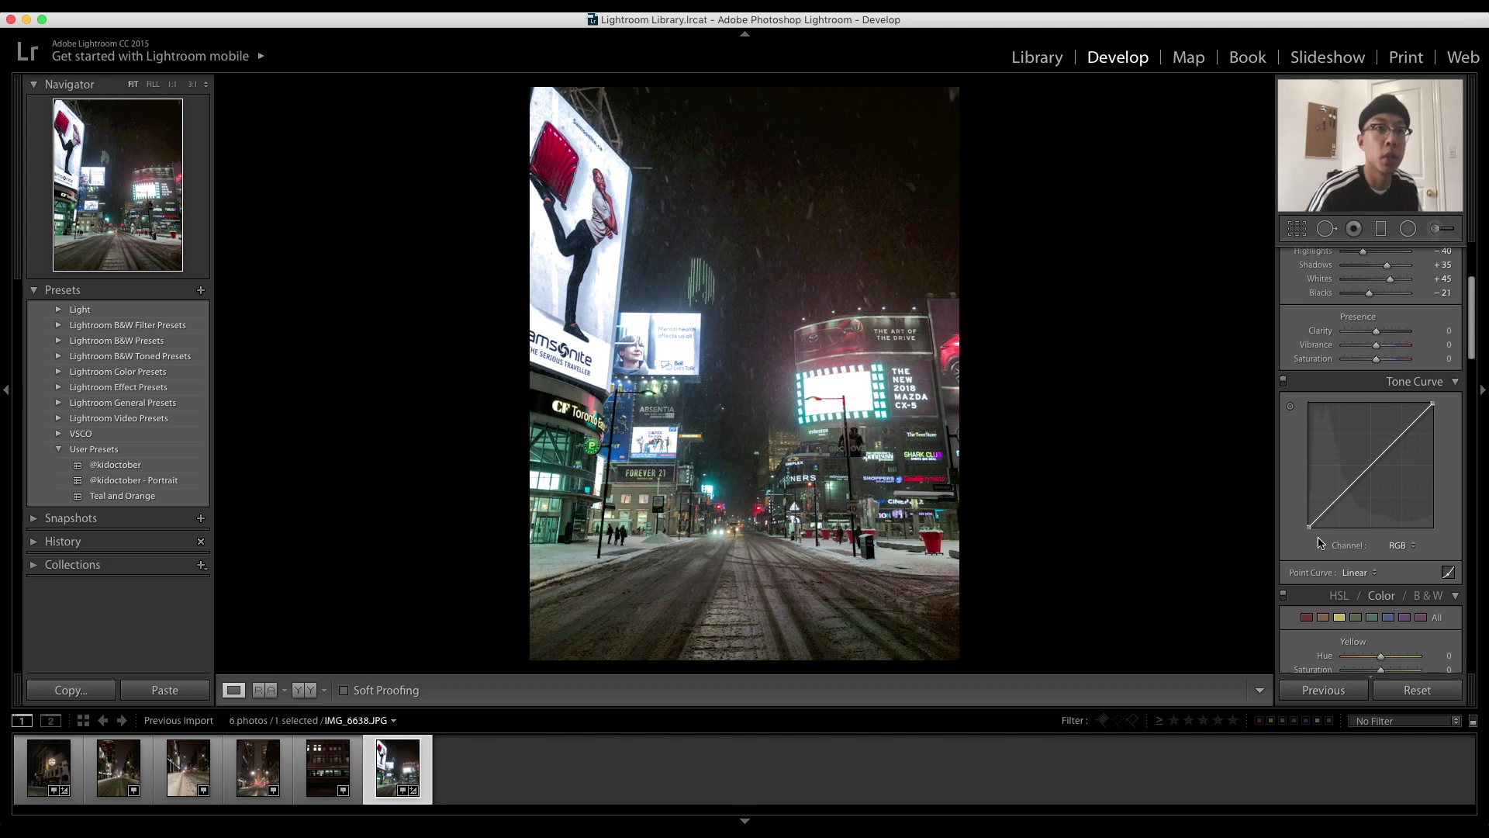
left_click_drag(1311, 532, 1301, 523)
left_click_drag(1356, 473, 1439, 411)
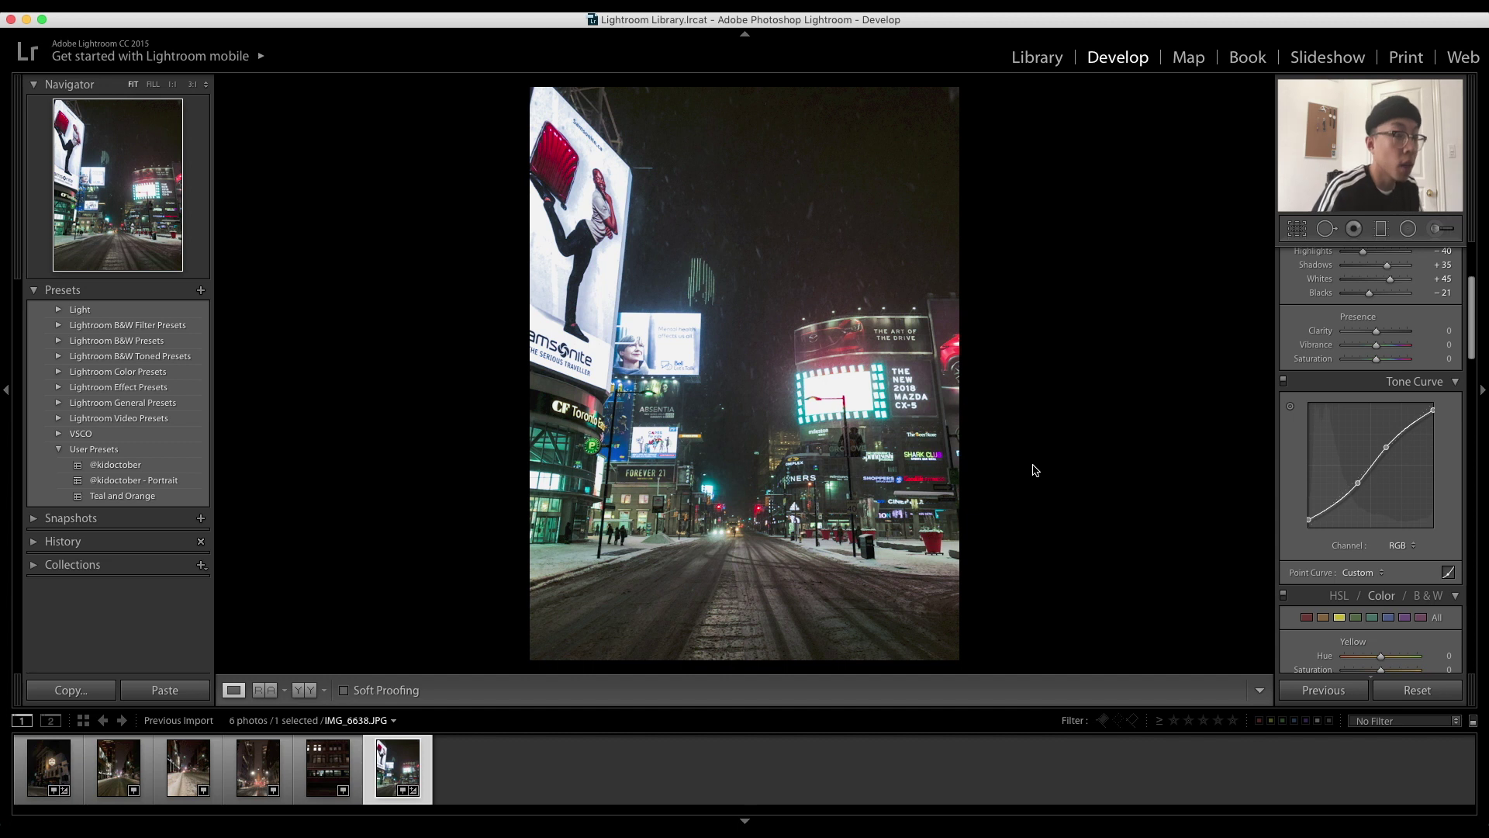
key("backslash")
key("backslash")
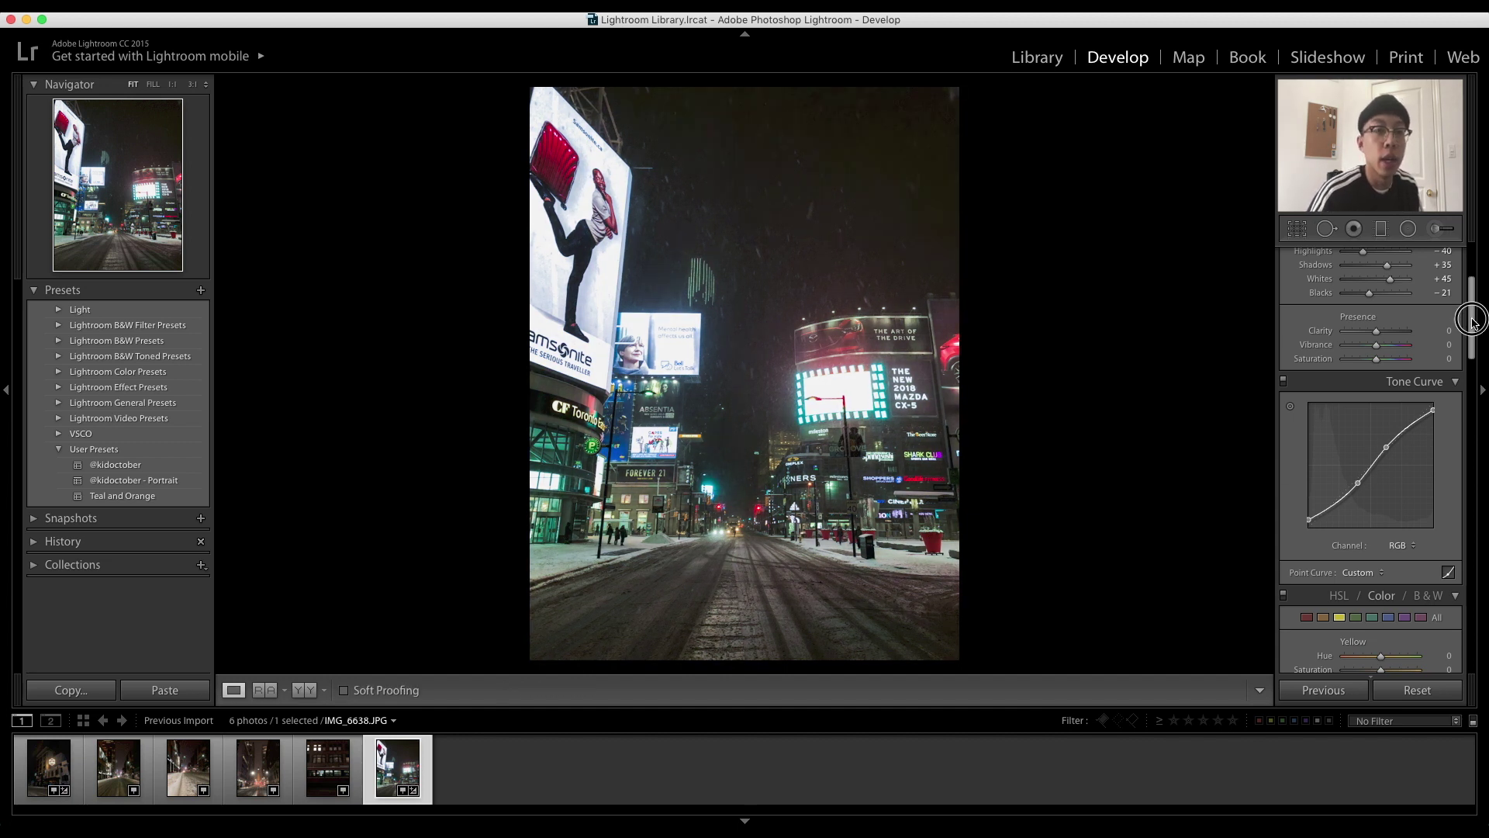
Desaturate the green, purple and magenta color channels to -100 each.
scroll(1472, 332, "down", 5)
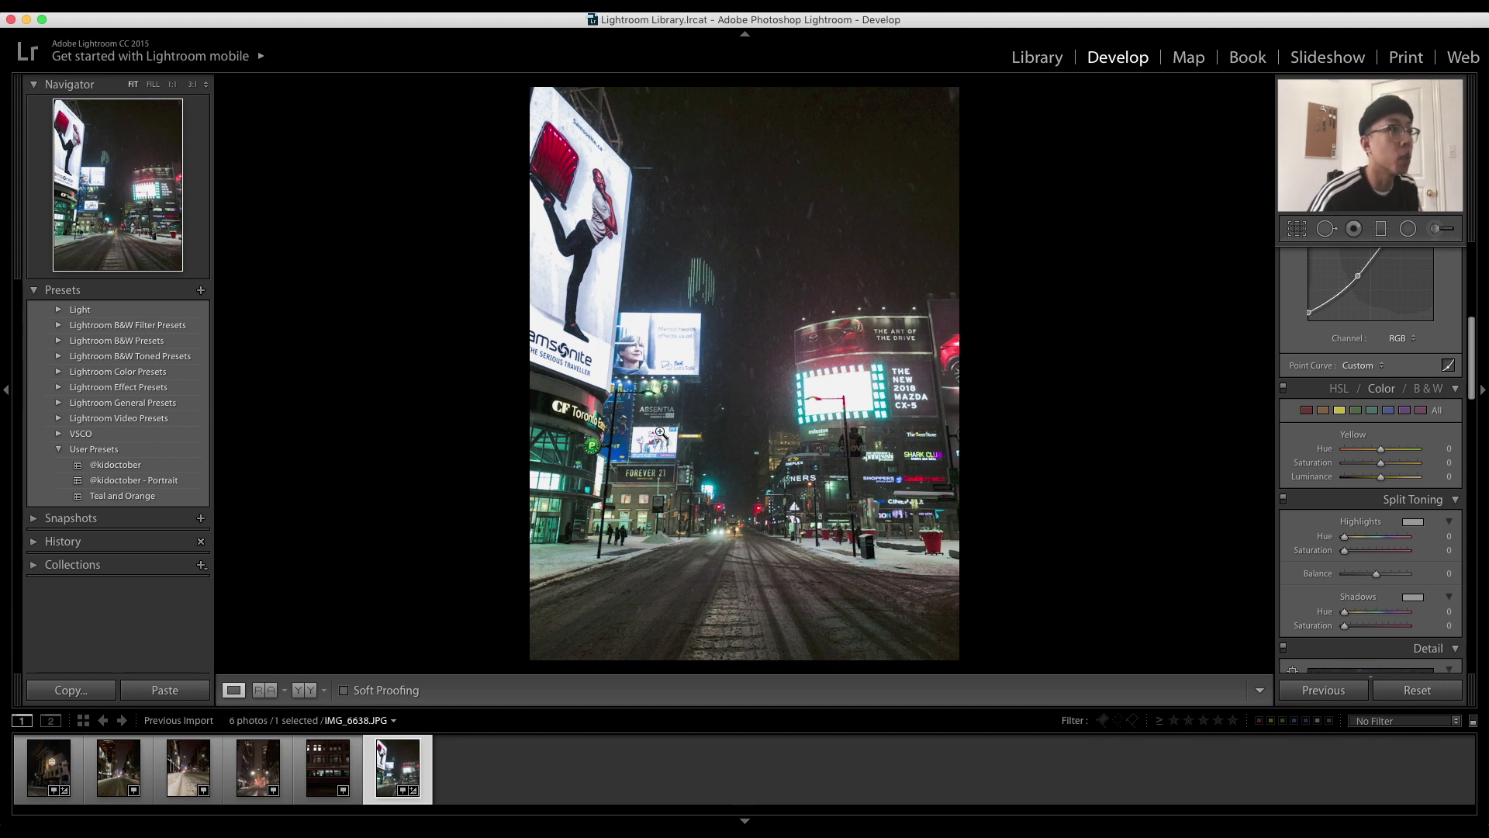
left_click(1356, 410)
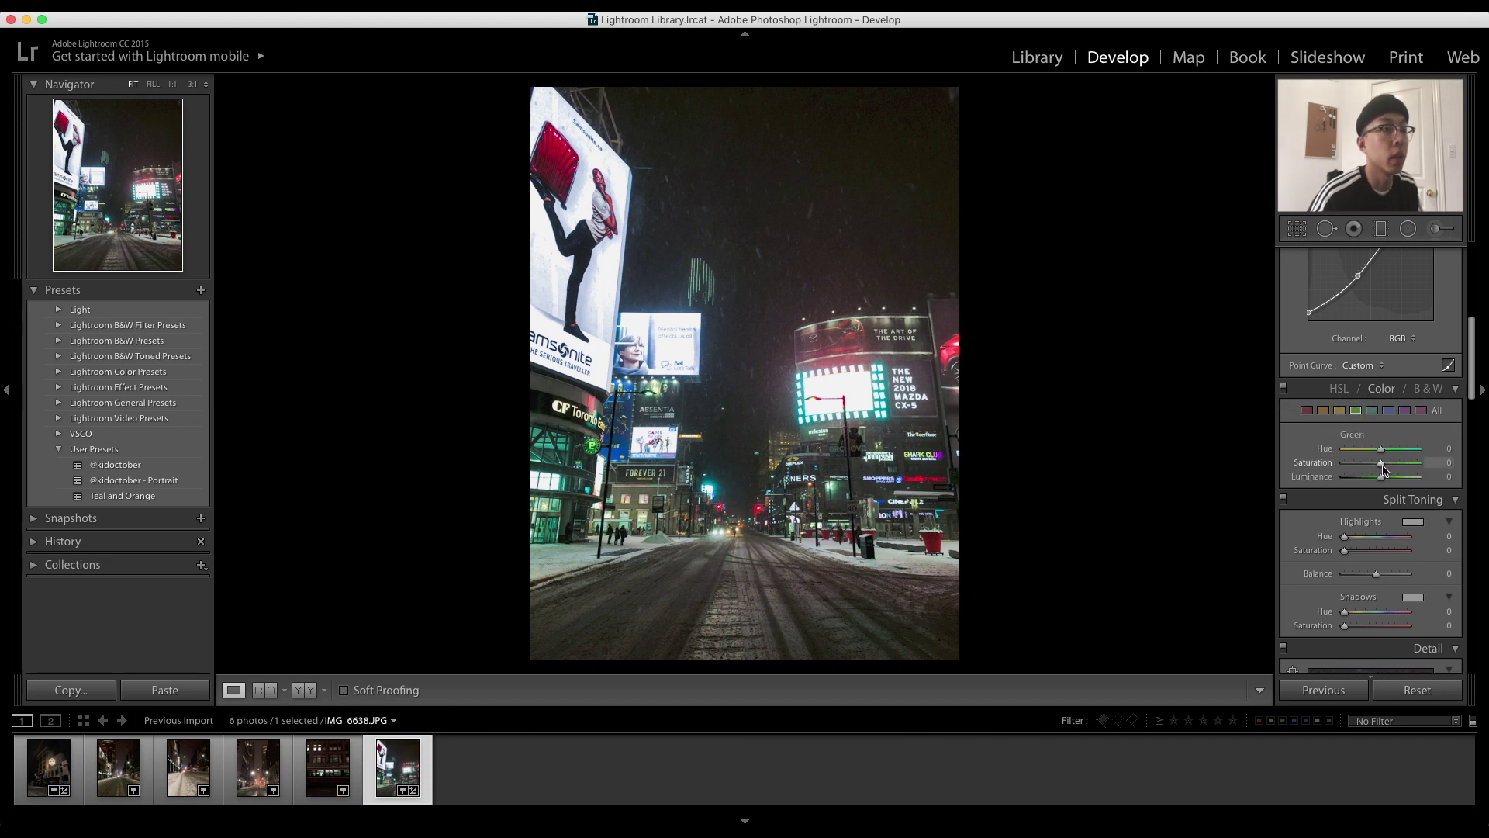
left_click_drag(1385, 469, 1328, 469)
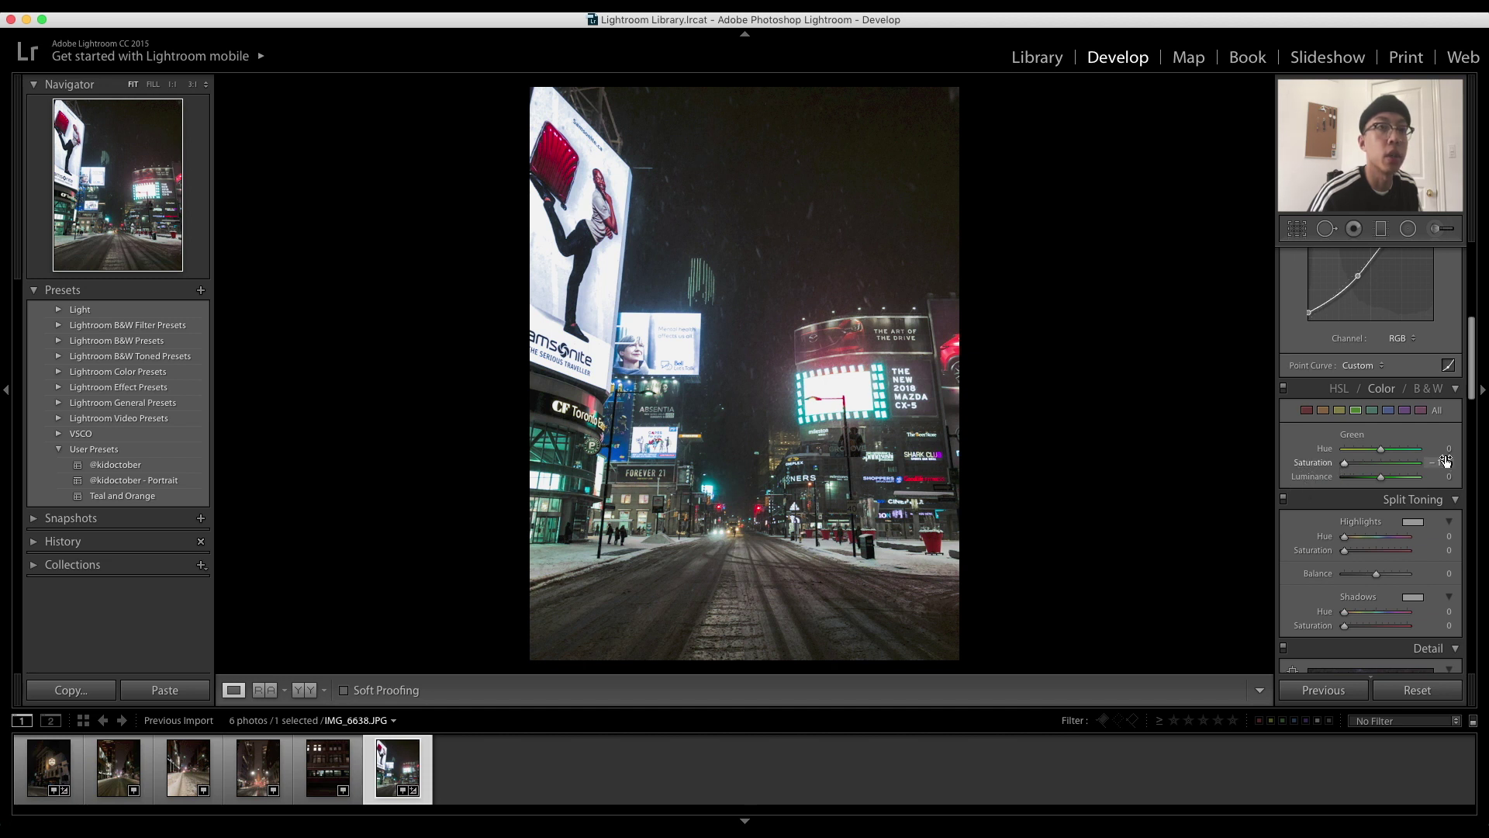
left_click(1405, 411)
left_click_drag(1381, 464, 1334, 476)
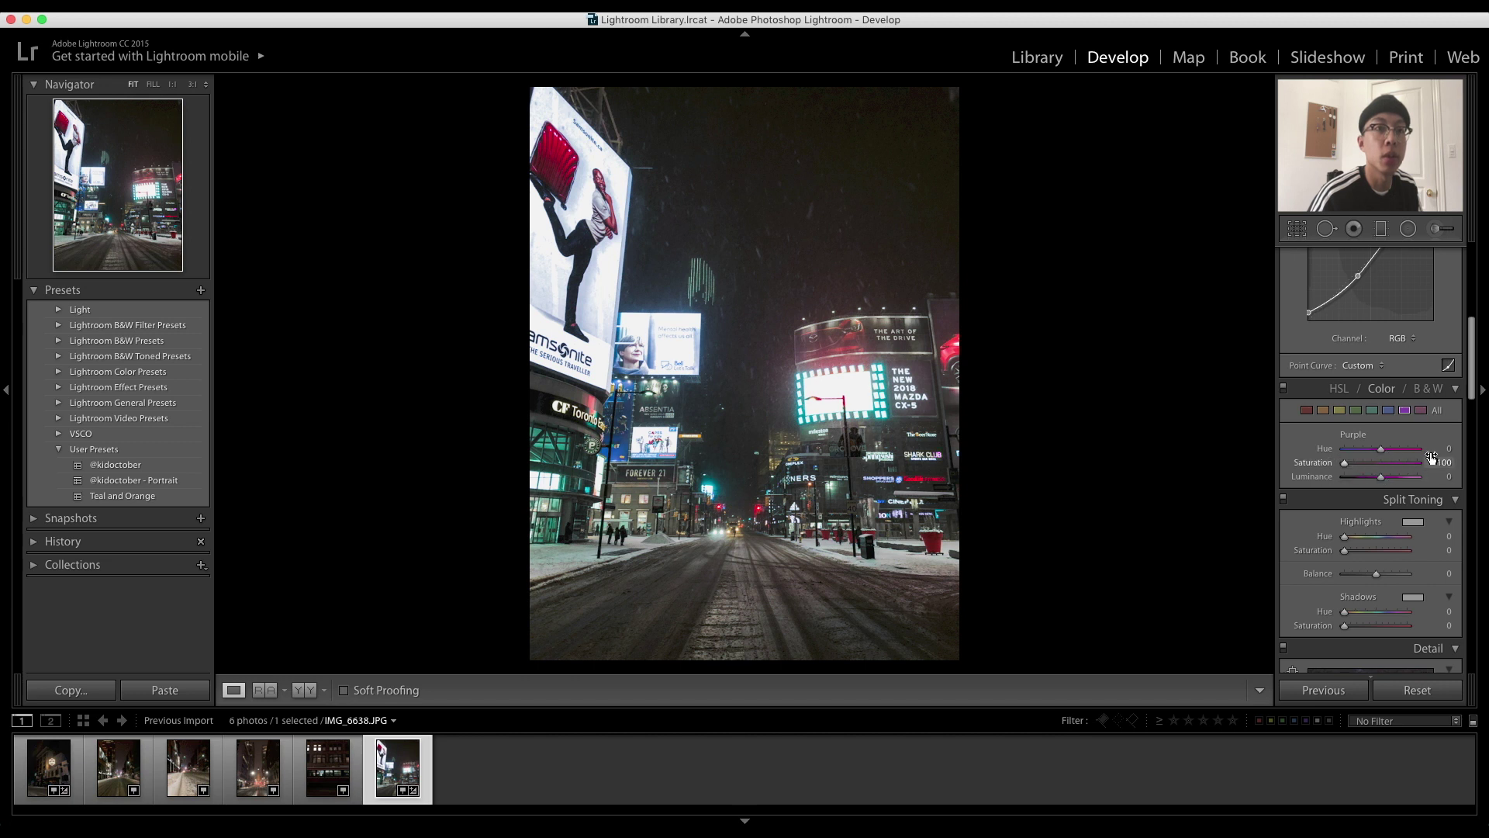
left_click(1424, 412)
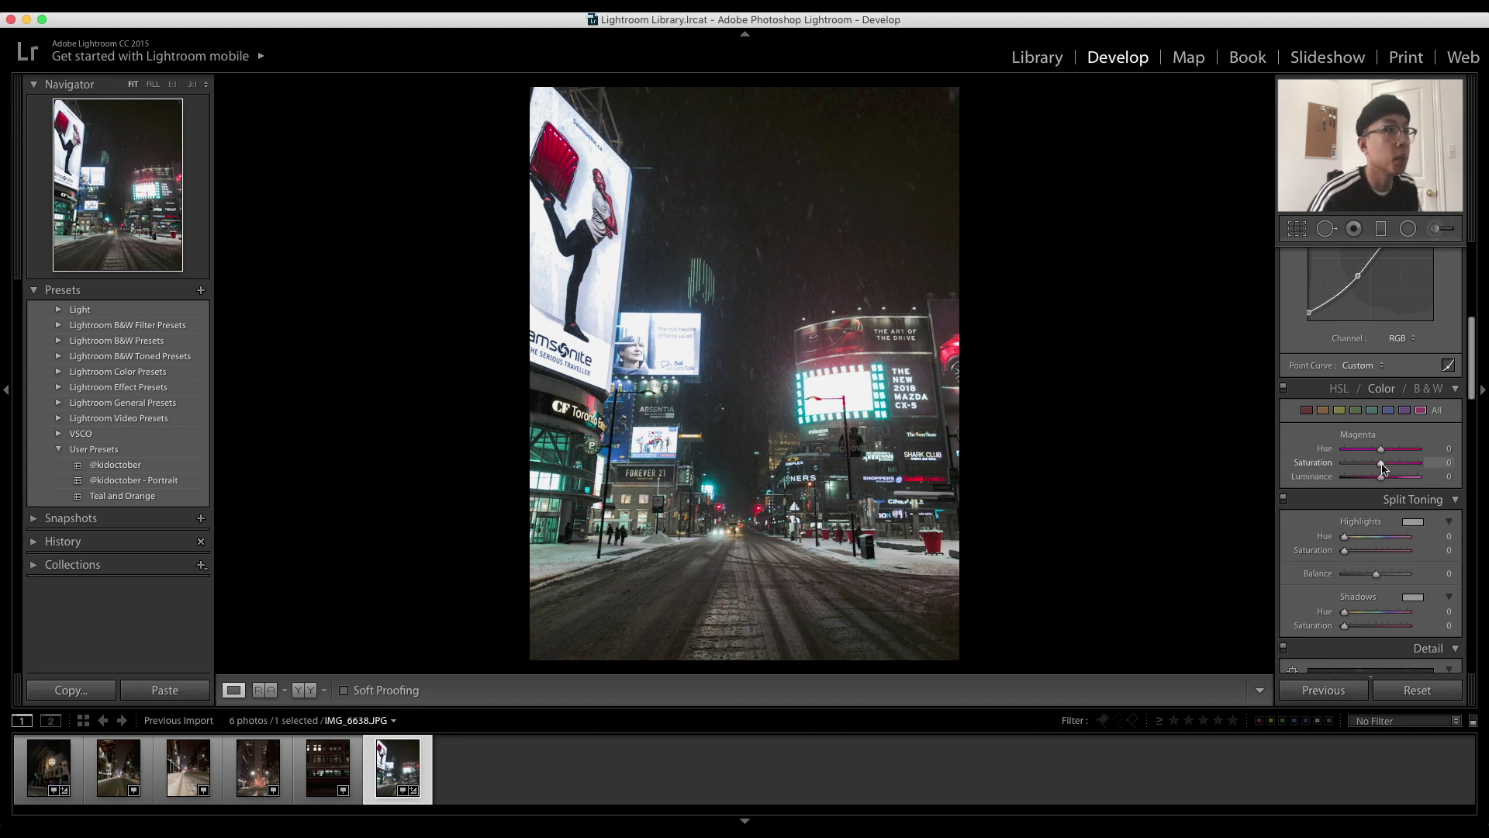
left_click_drag(1381, 463, 1319, 475)
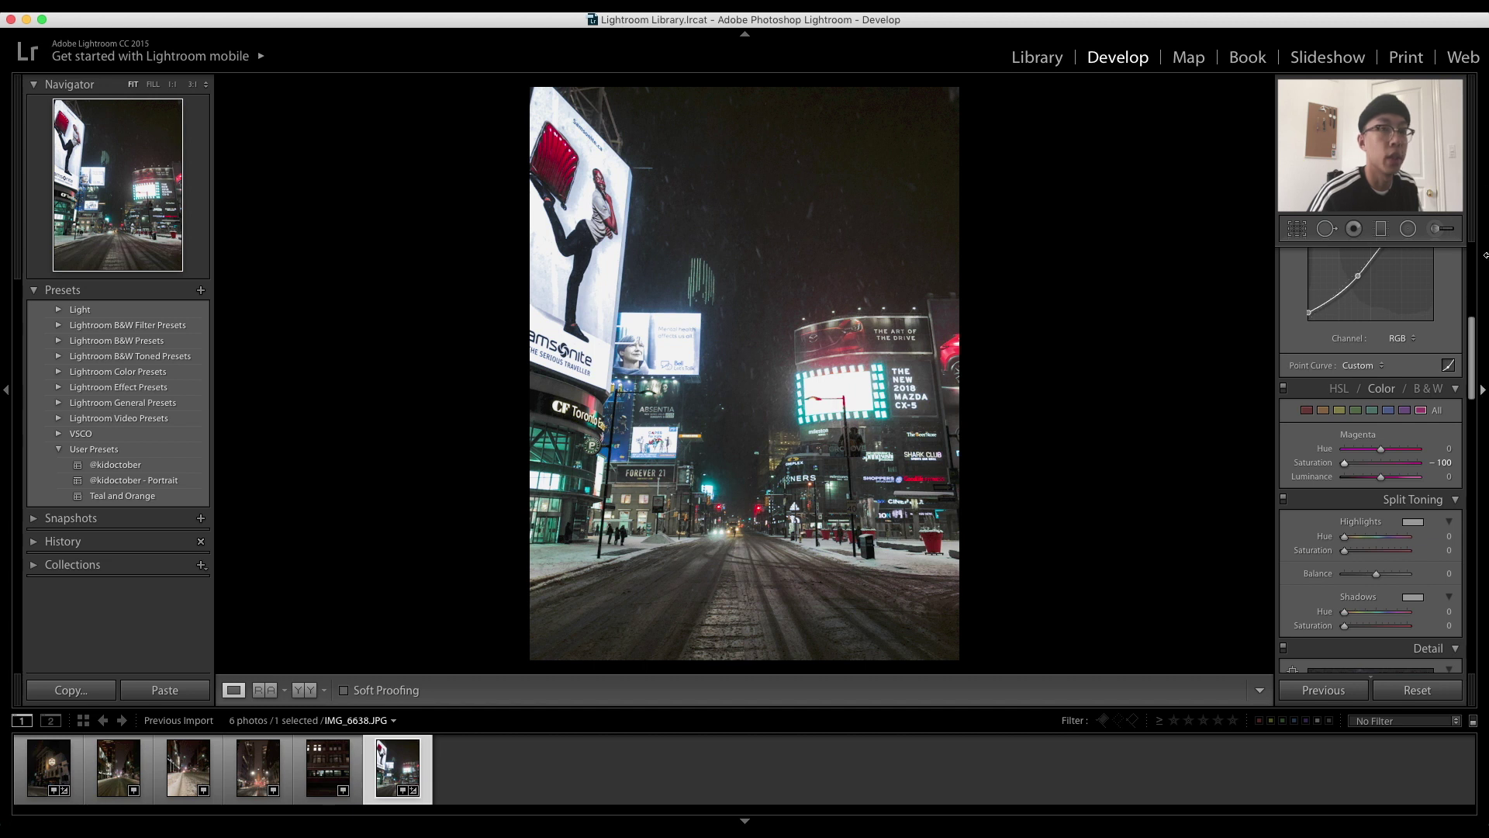
Try the red channel with Hue at +100 and with Saturation at -100, resetting each adjustment.
left_click(1307, 409)
left_click_drag(1382, 449, 1421, 448)
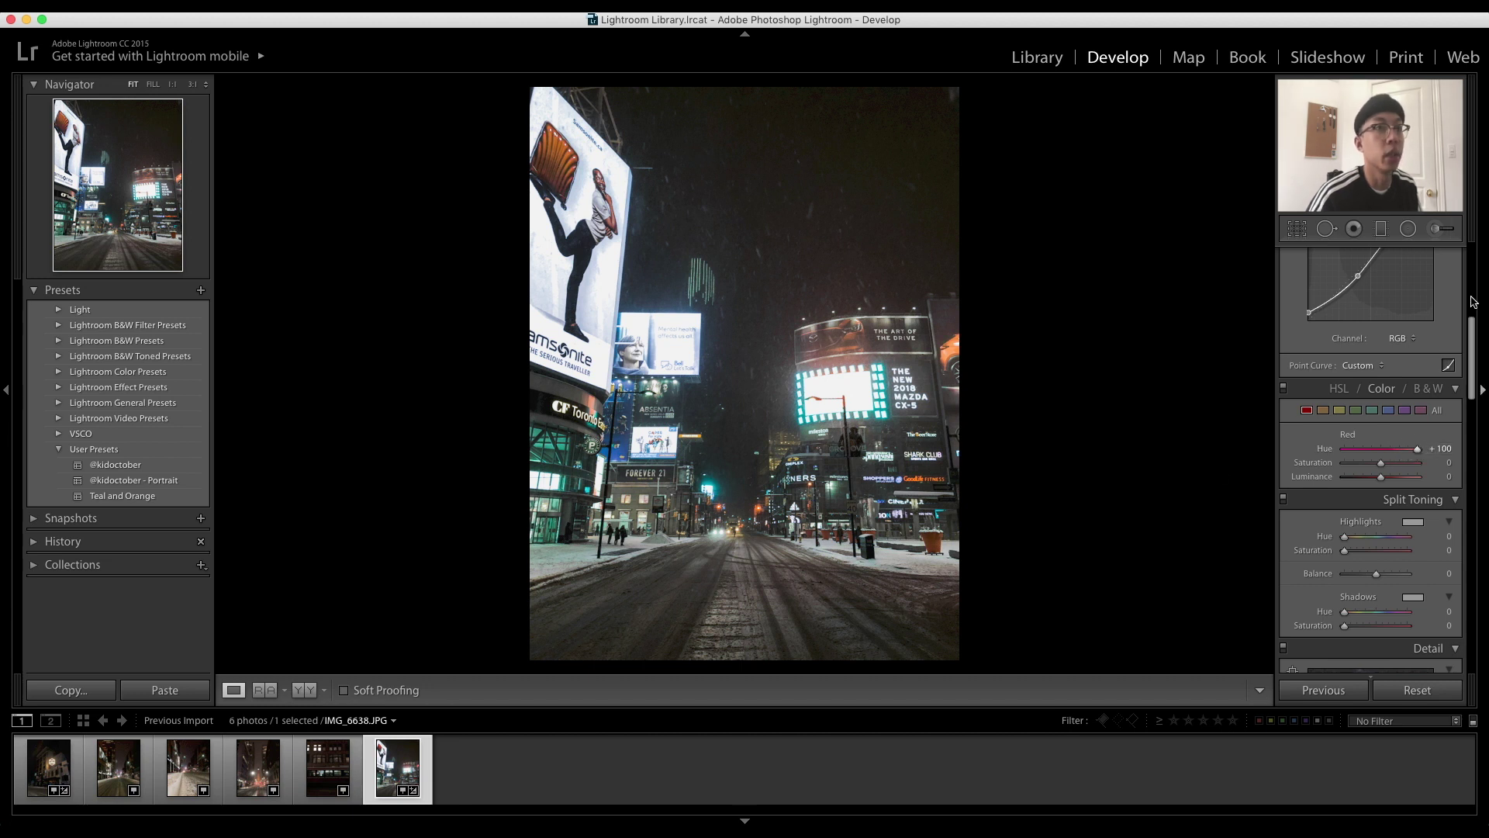
double_click(1419, 450)
left_click_drag(1387, 468, 1305, 470)
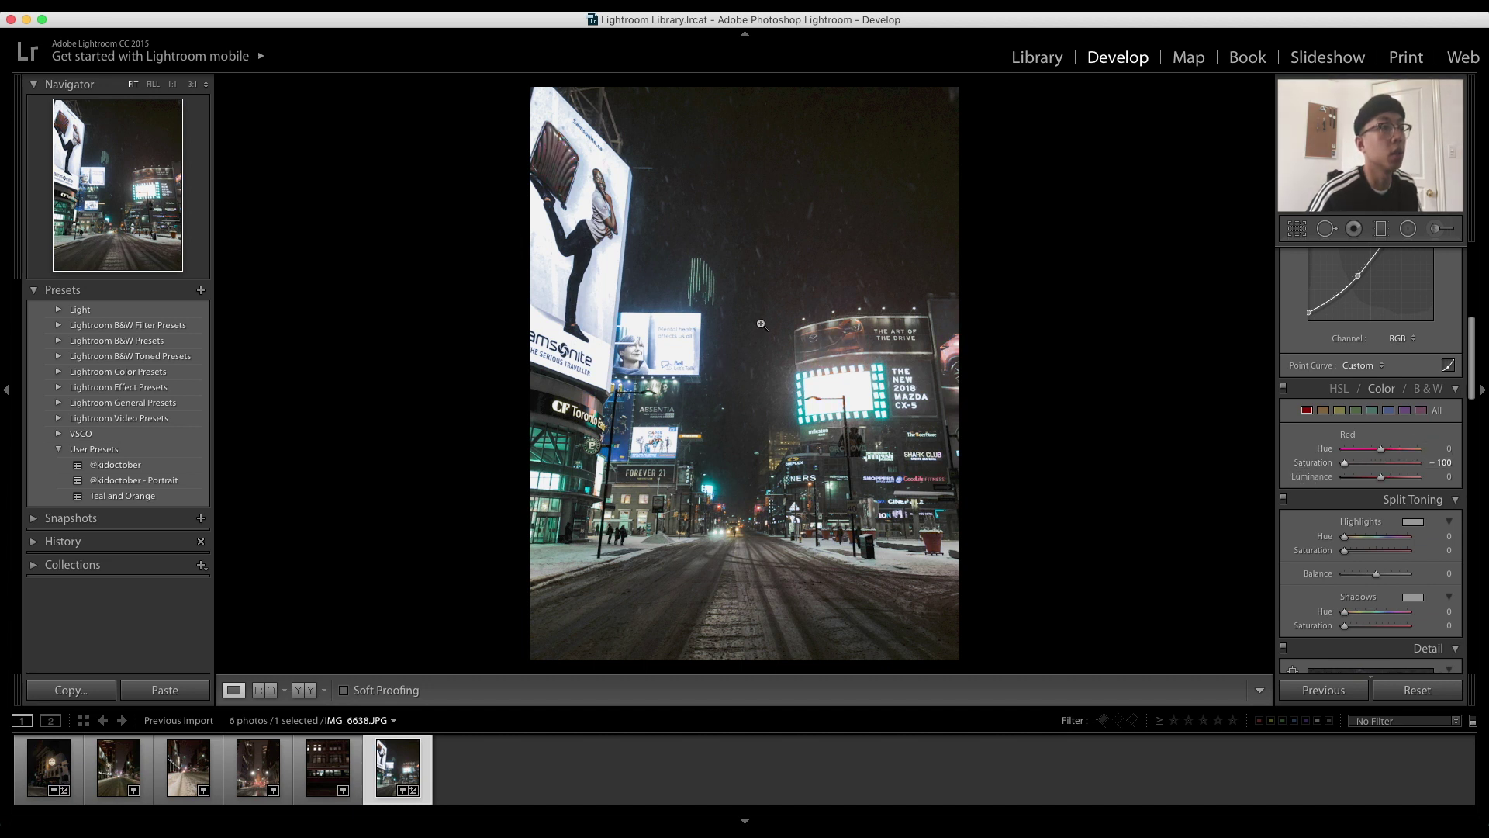
double_click(1346, 465)
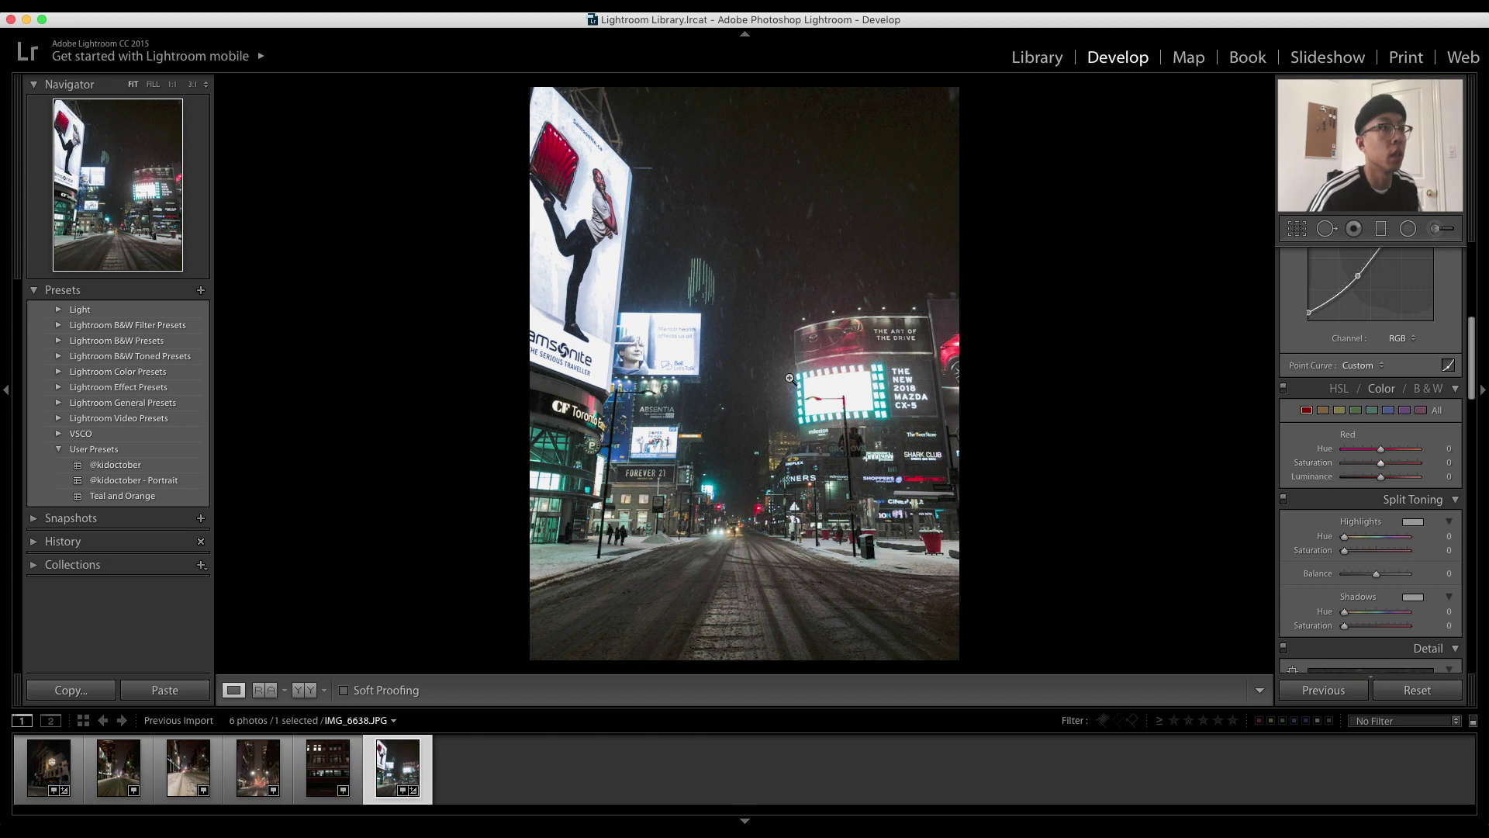
Set the red channel's Hue to +100, Saturation to +40 and Luminance to +50, and shift the yellow Hue to -36.
mouse_move(1383, 452)
left_mouse_down()
mouse_move(1424, 449)
mouse_move(1402, 483)
mouse_move(1388, 465)
left_mouse_up()
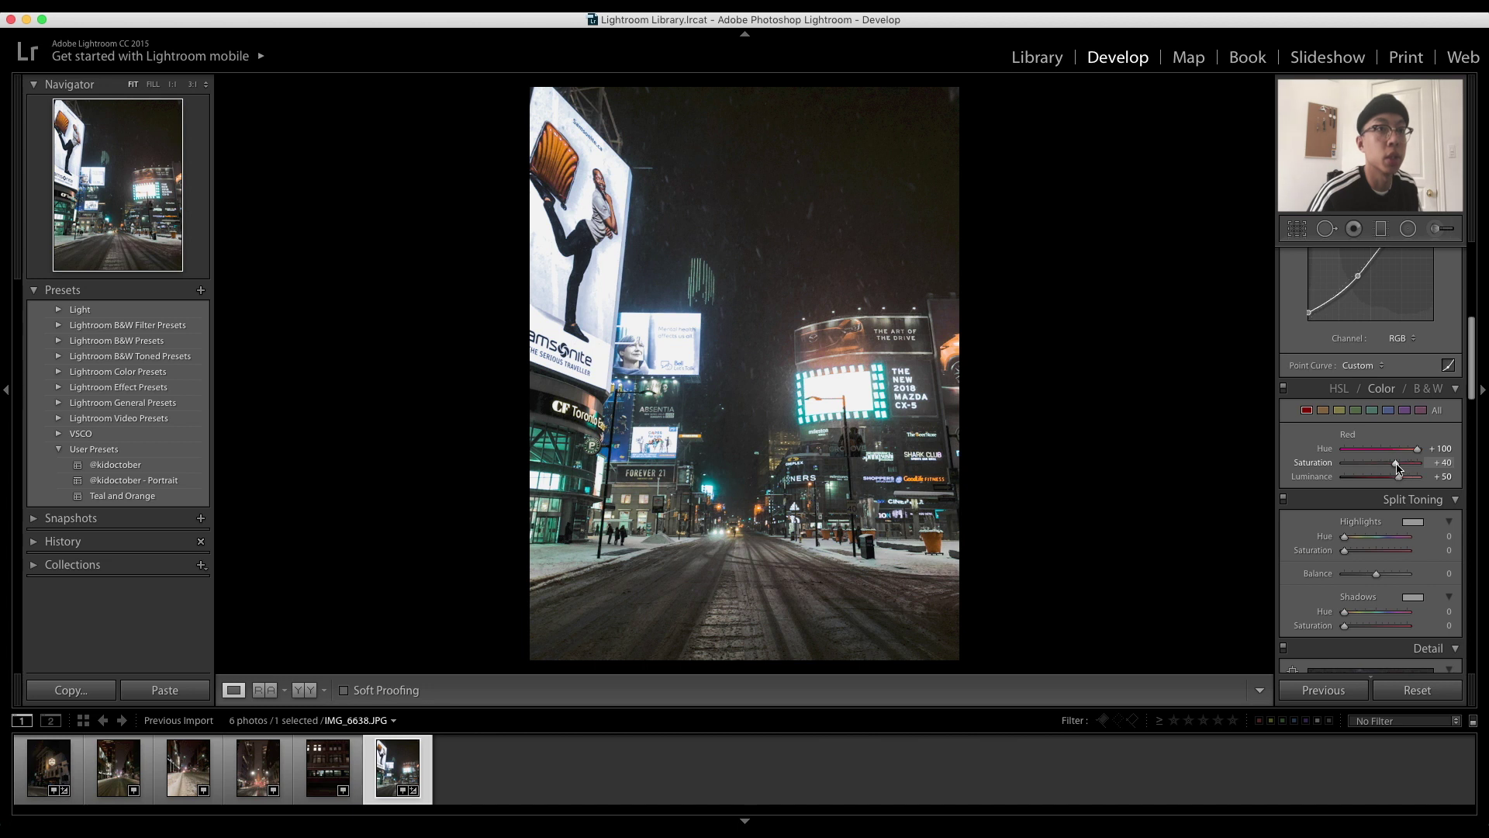
left_click(1323, 411)
mouse_move(1381, 450)
left_mouse_down()
mouse_move(1359, 455)
mouse_move(1420, 456)
mouse_move(1352, 459)
mouse_move(1404, 453)
mouse_move(1383, 464)
mouse_move(1386, 481)
mouse_move(1381, 452)
mouse_move(1368, 454)
left_mouse_up()
left_click(1339, 410)
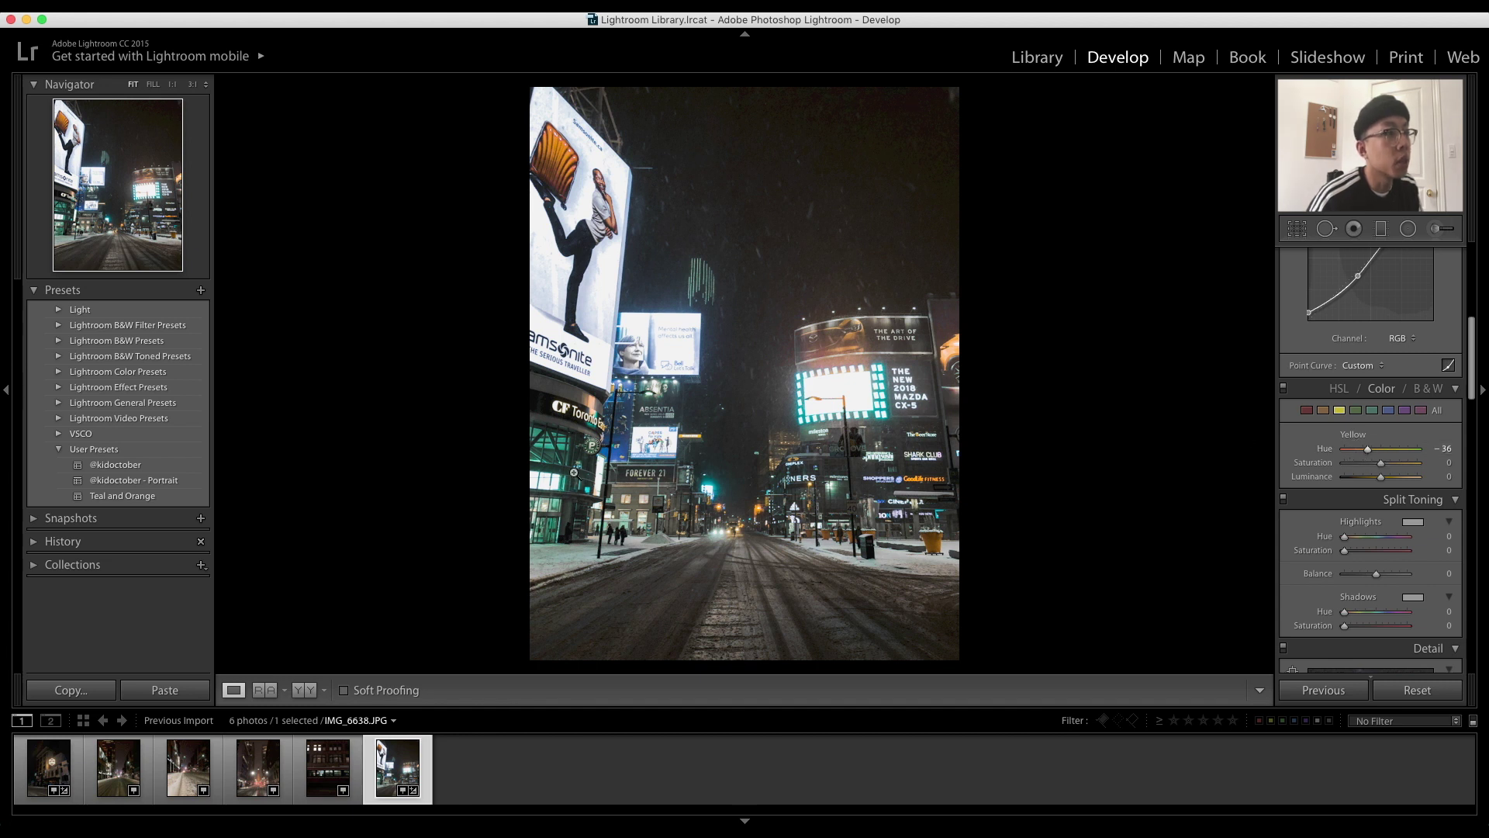
left_click(554, 453)
left_click(772, 445)
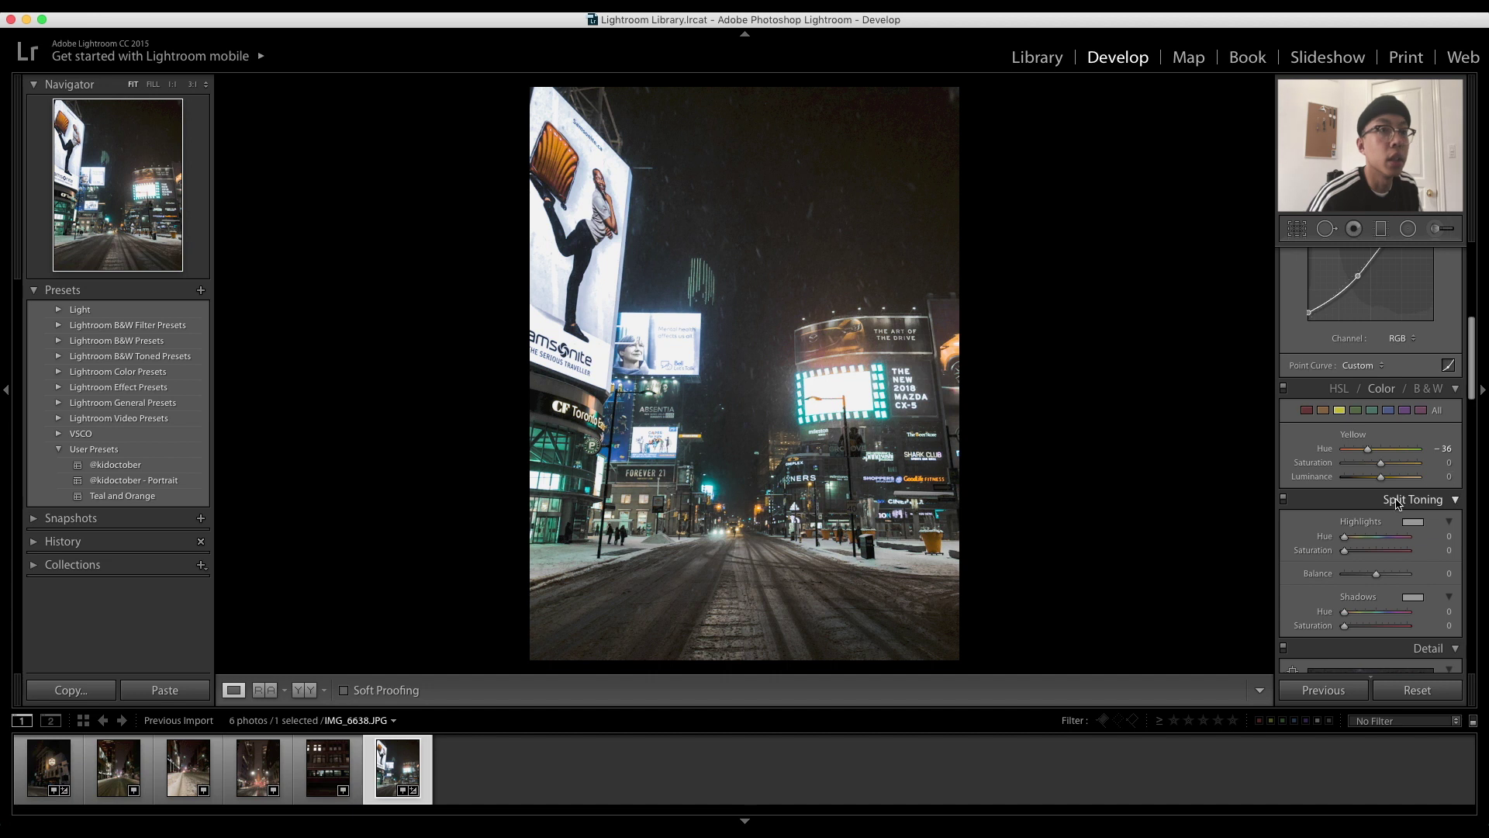
Turn the blues teal with a blue Hue of -74, Saturation of +20 and Luminance of -21.
left_click(1373, 411)
left_click(1388, 413)
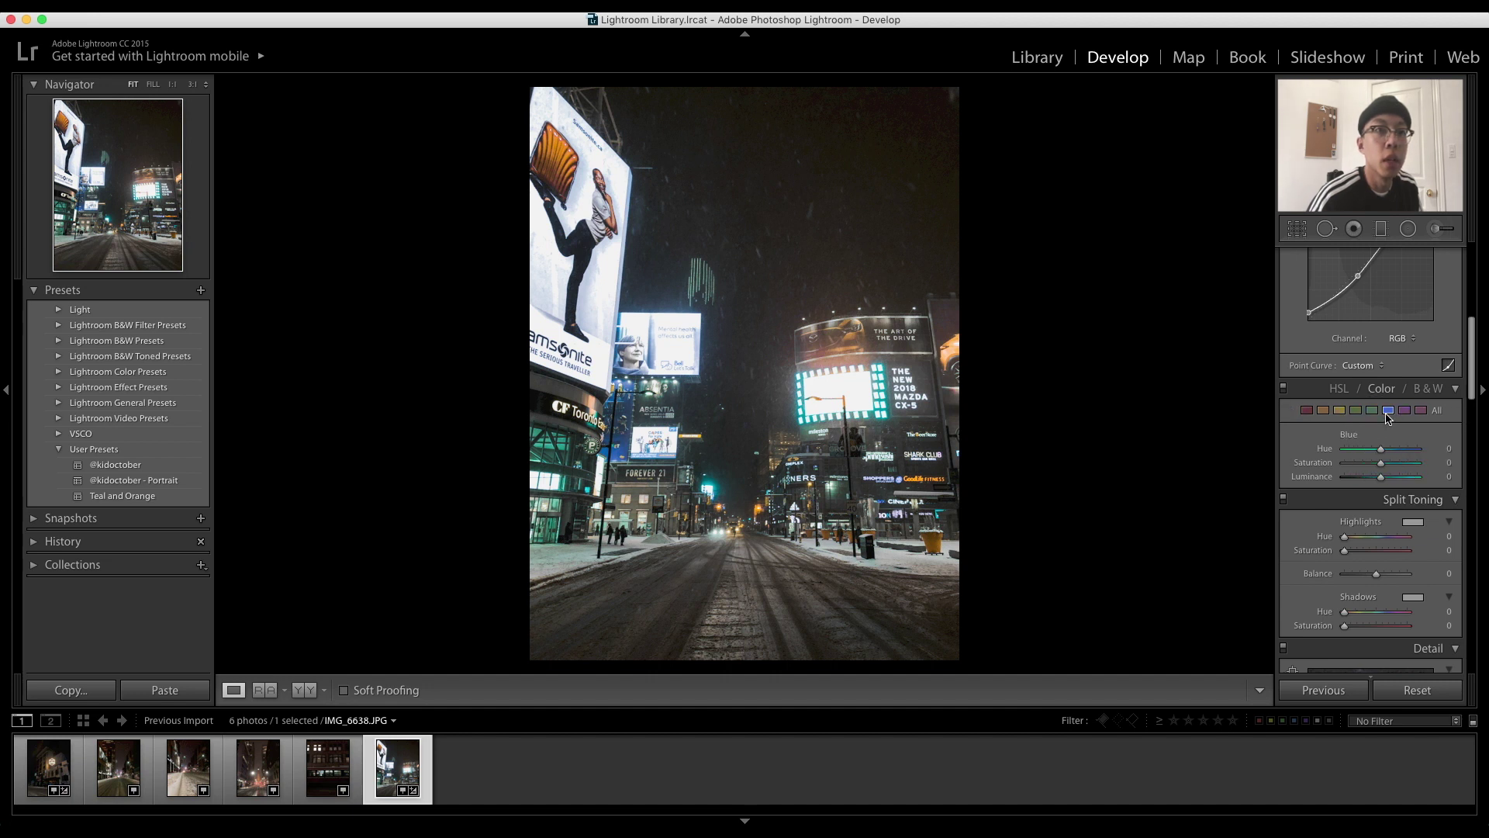
left_click_drag(1381, 455, 1376, 455)
left_click_drag(1370, 458, 1361, 461)
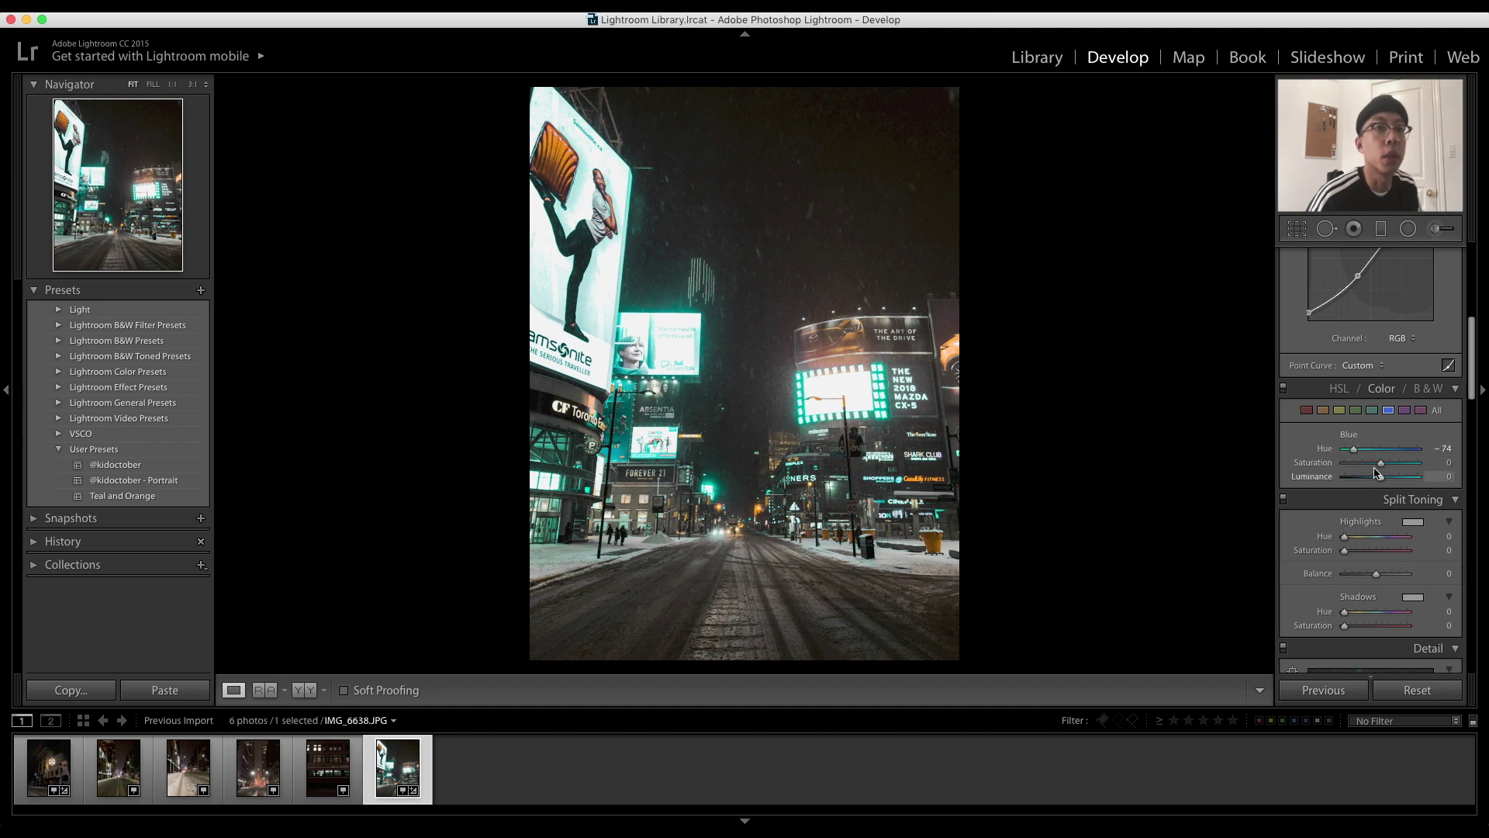
mouse_move(1380, 466)
left_mouse_down()
mouse_move(1393, 480)
mouse_move(1374, 482)
left_mouse_up()
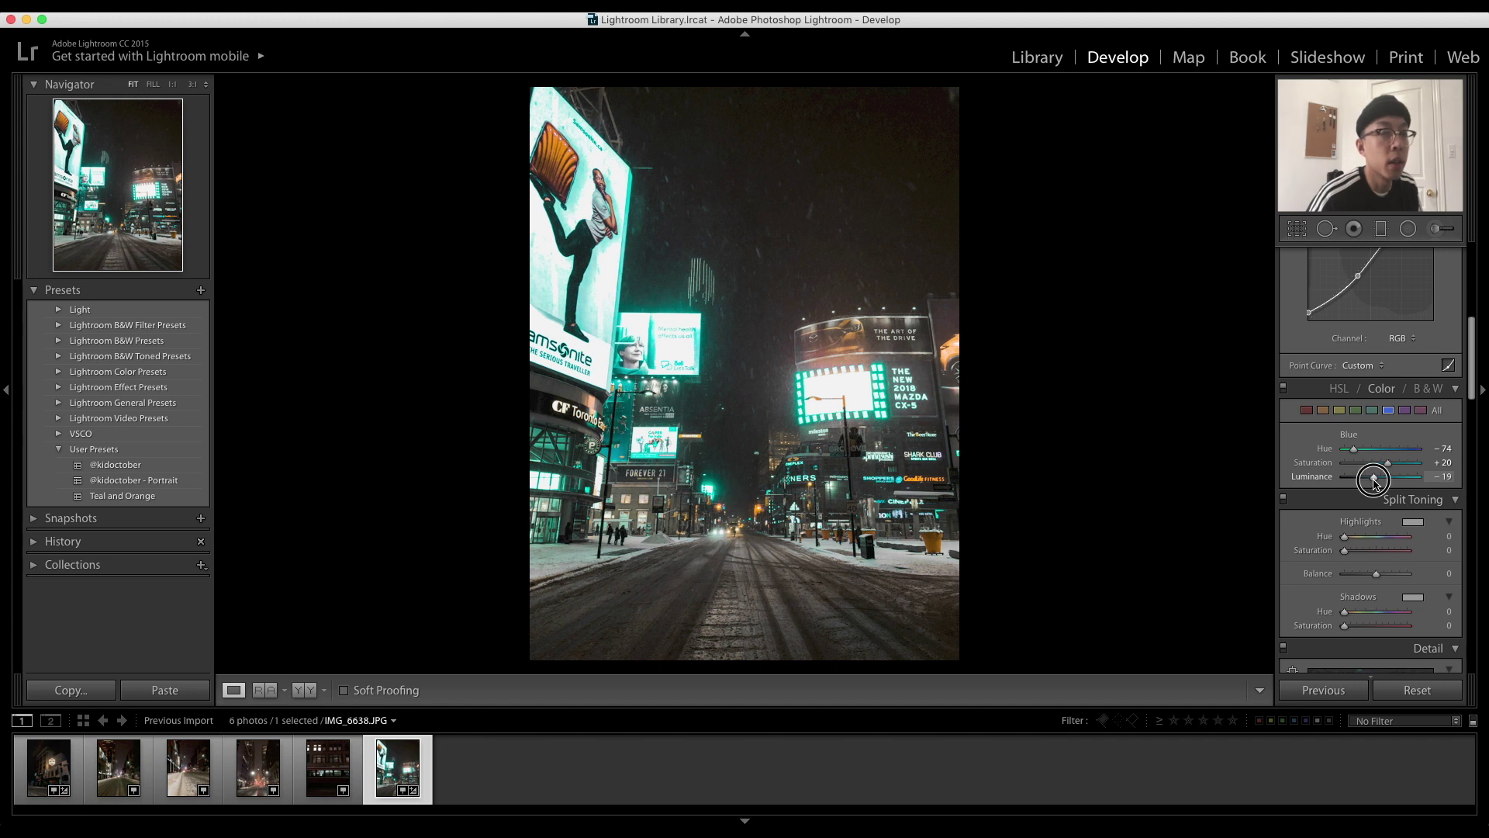
left_click_drag(1374, 483, 1372, 482)
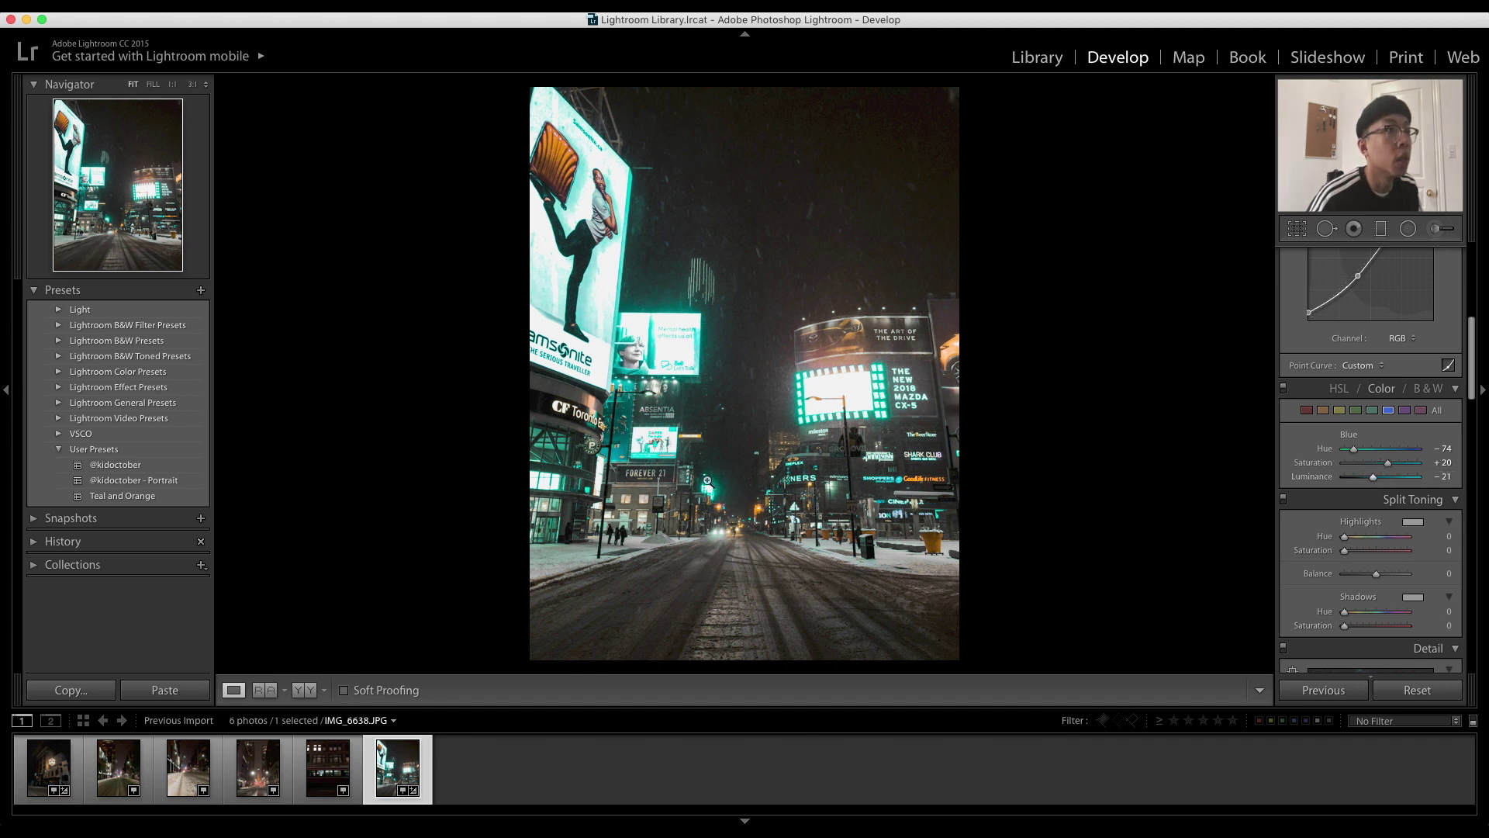
Split-tone the photo with highlights at Hue 35, Saturation 10 and shadows at Hue 208, Saturation 15.
left_click(1473, 380)
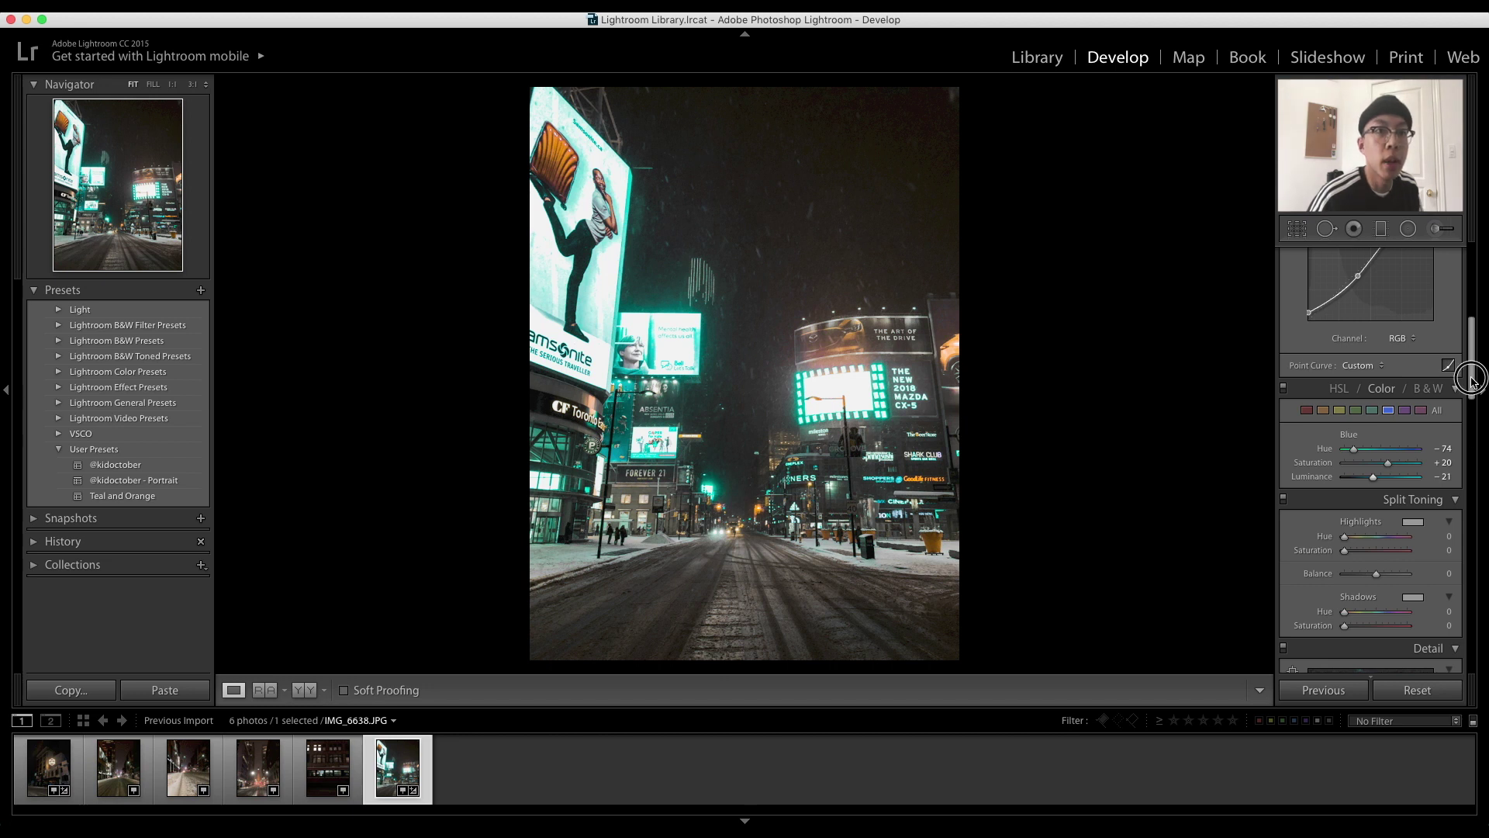
left_click_drag(1472, 381, 1472, 408)
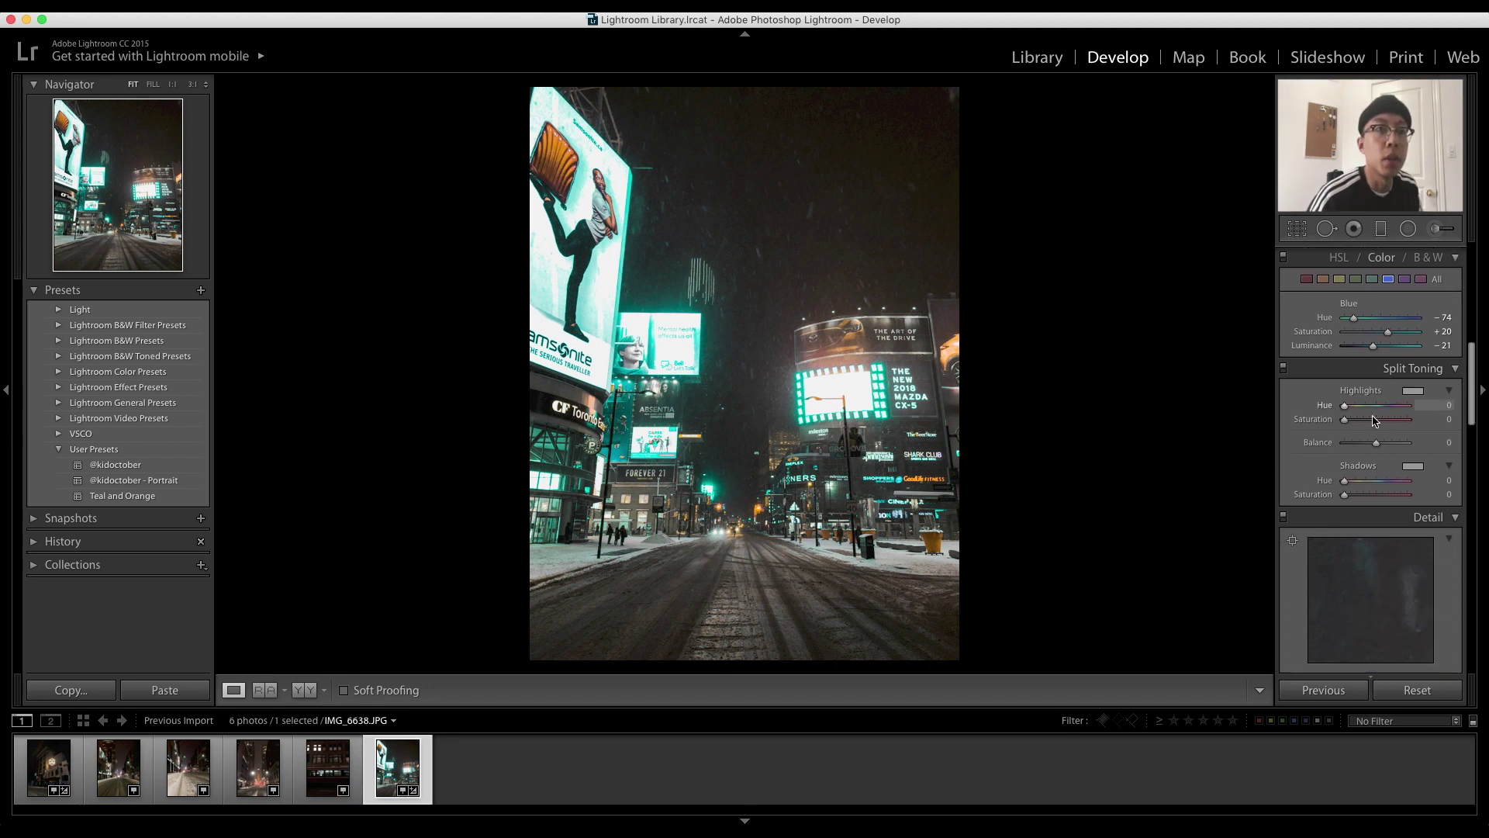
left_click_drag(1345, 409, 1351, 421)
left_click(1346, 420)
left_click_drag(1353, 405, 1351, 407)
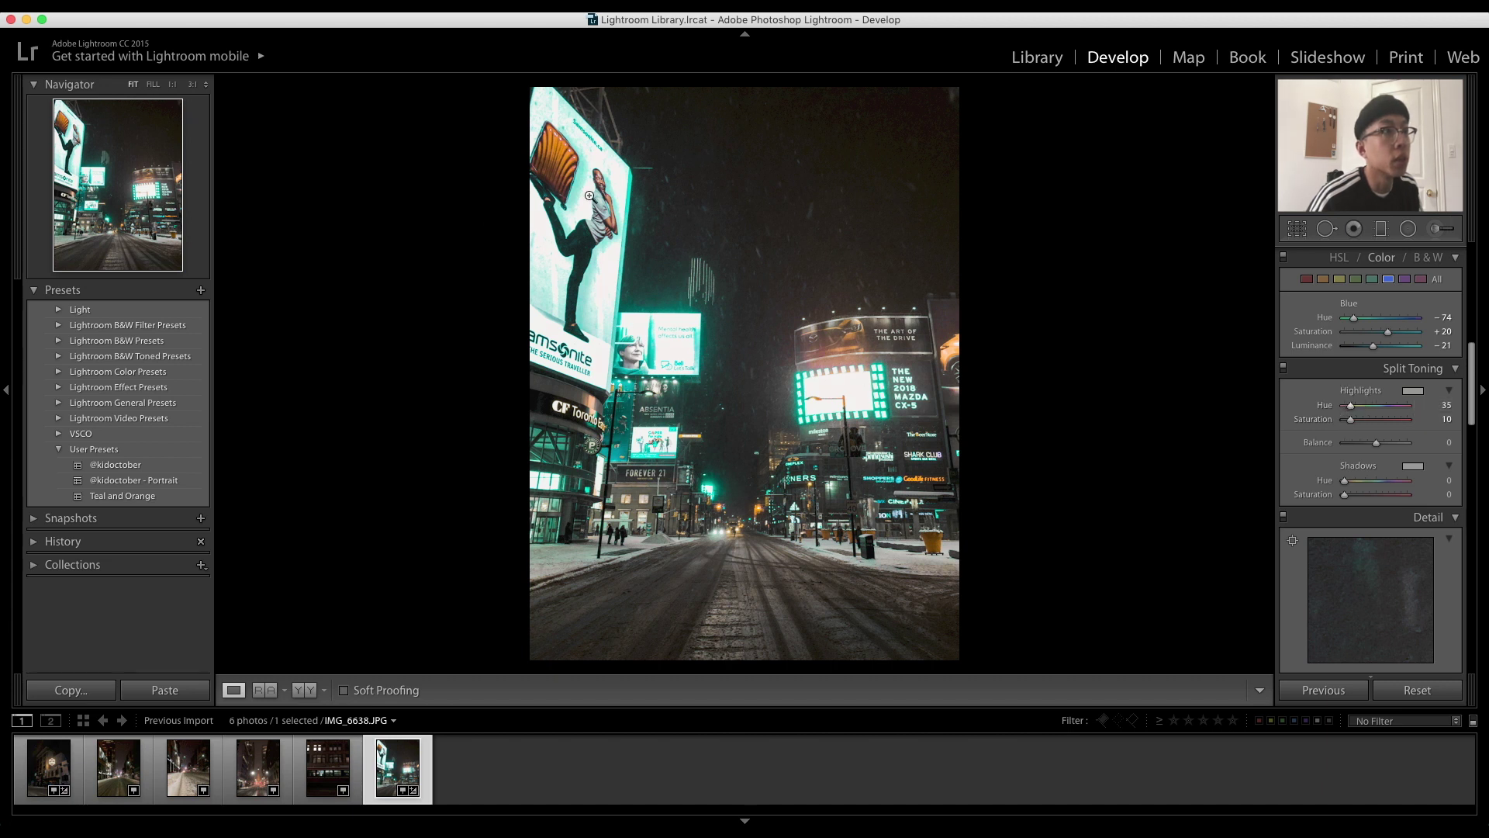
left_click_drag(1345, 481, 1383, 487)
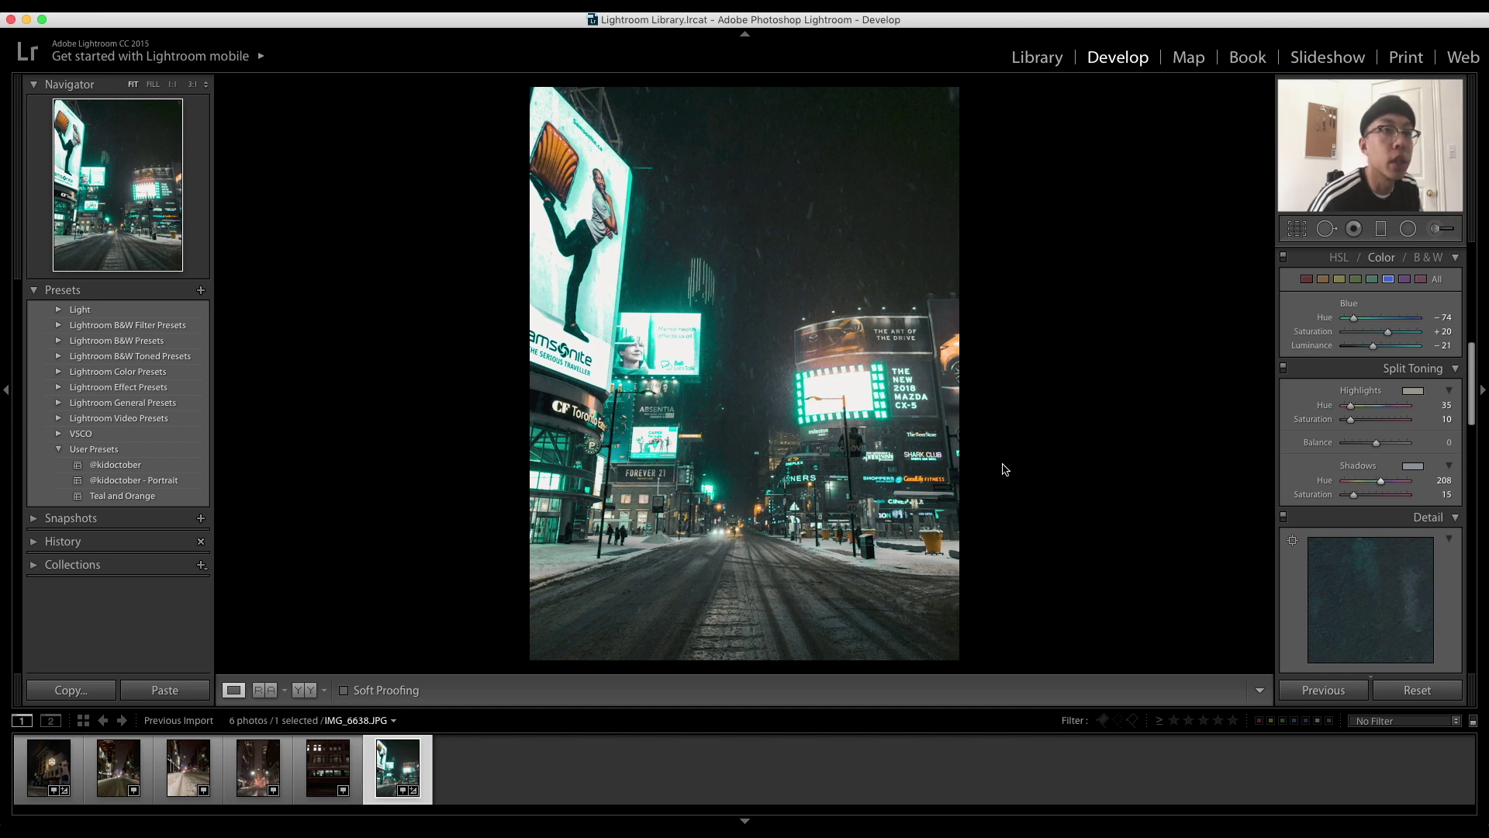
Darken the photo's edges with a Highlight Priority post-crop vignette Amount of -36, checking the street's center up close.
left_click_drag(1472, 395, 1453, 555)
left_click_drag(1376, 487, 1364, 488)
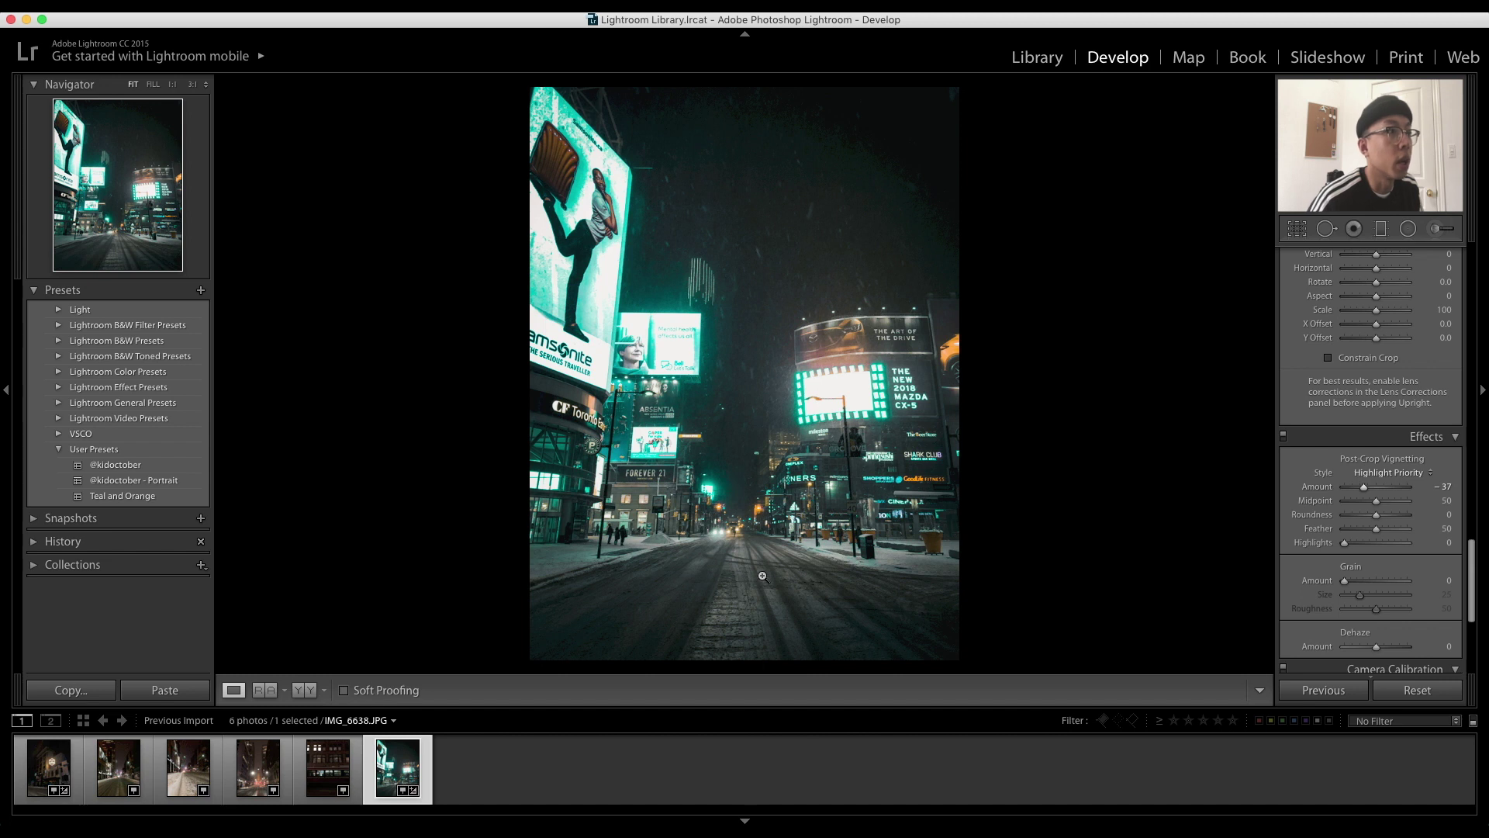
left_click_drag(632, 389, 759, 456)
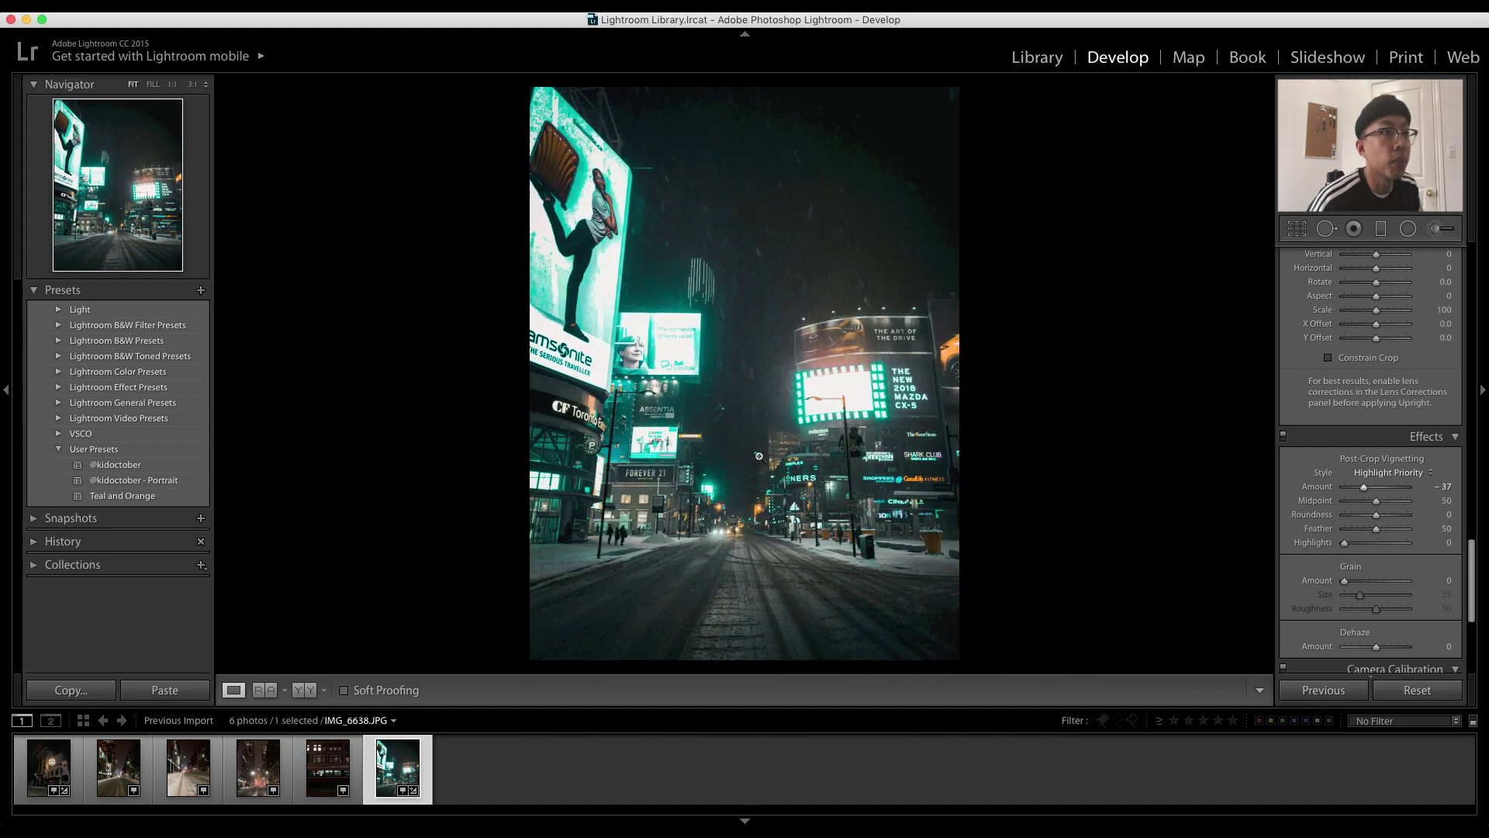
left_click(770, 508)
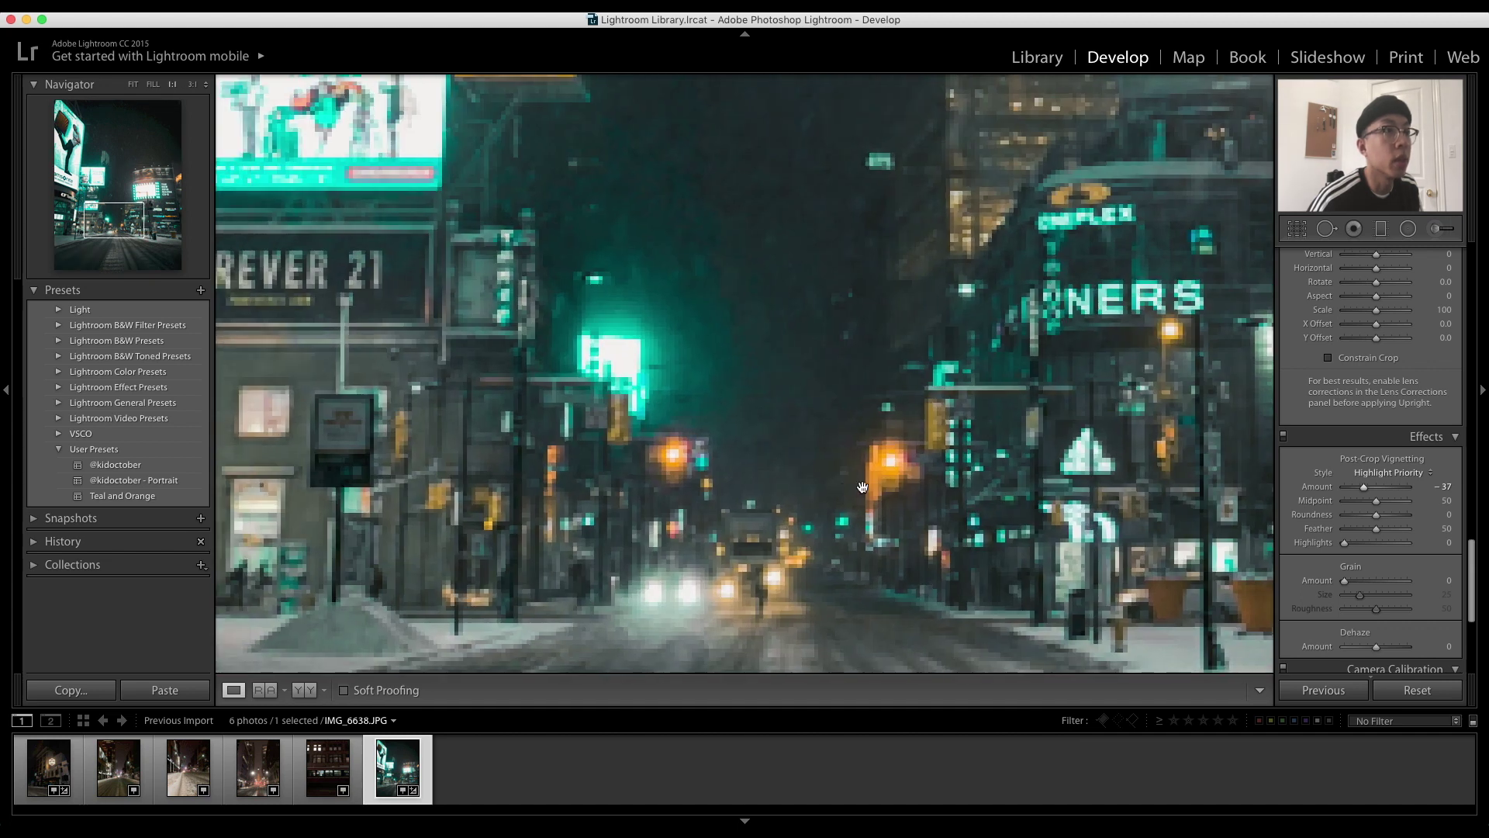
left_click(867, 522)
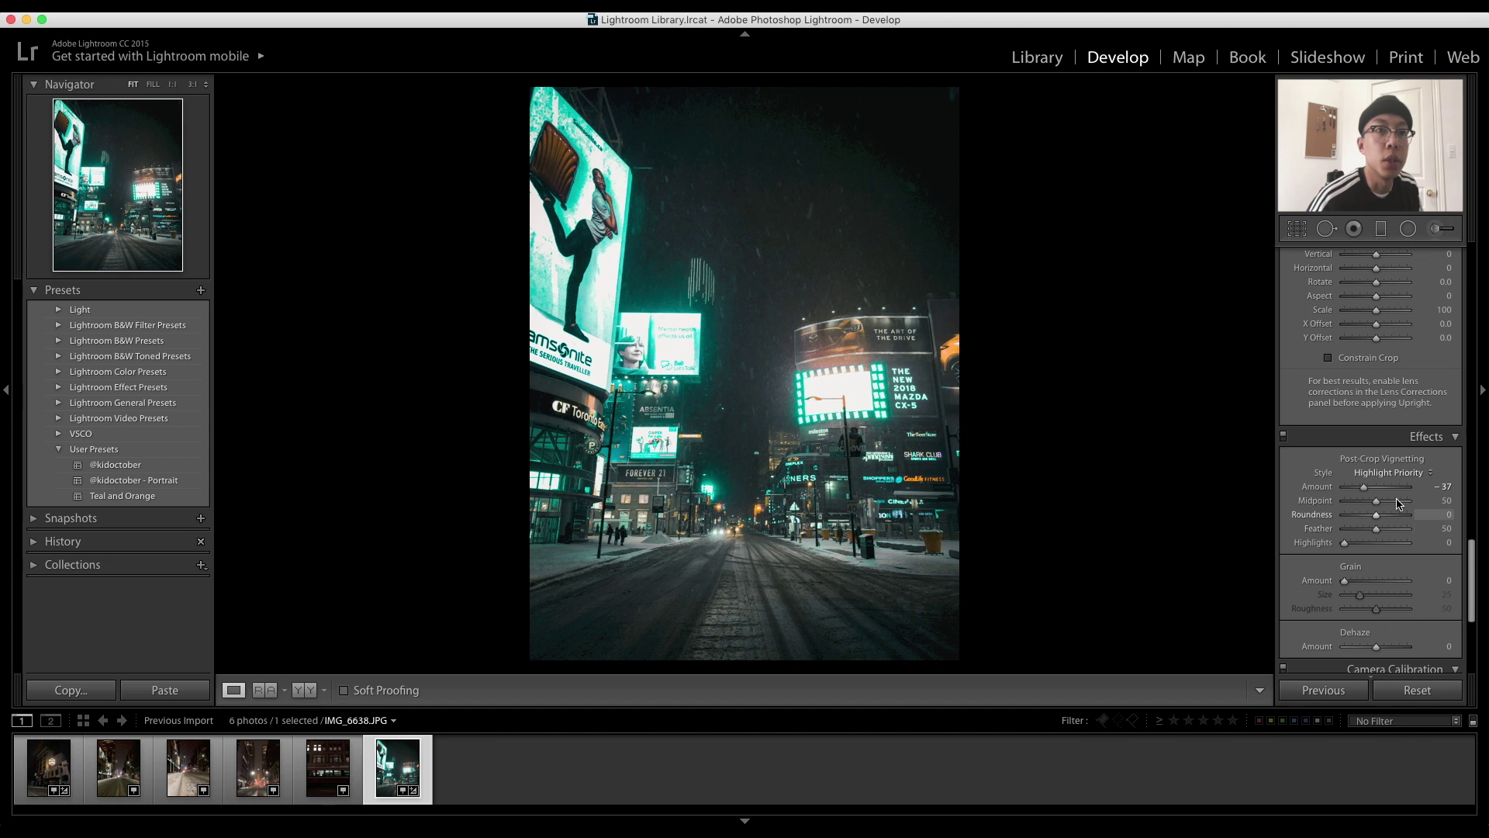
left_click(1364, 488)
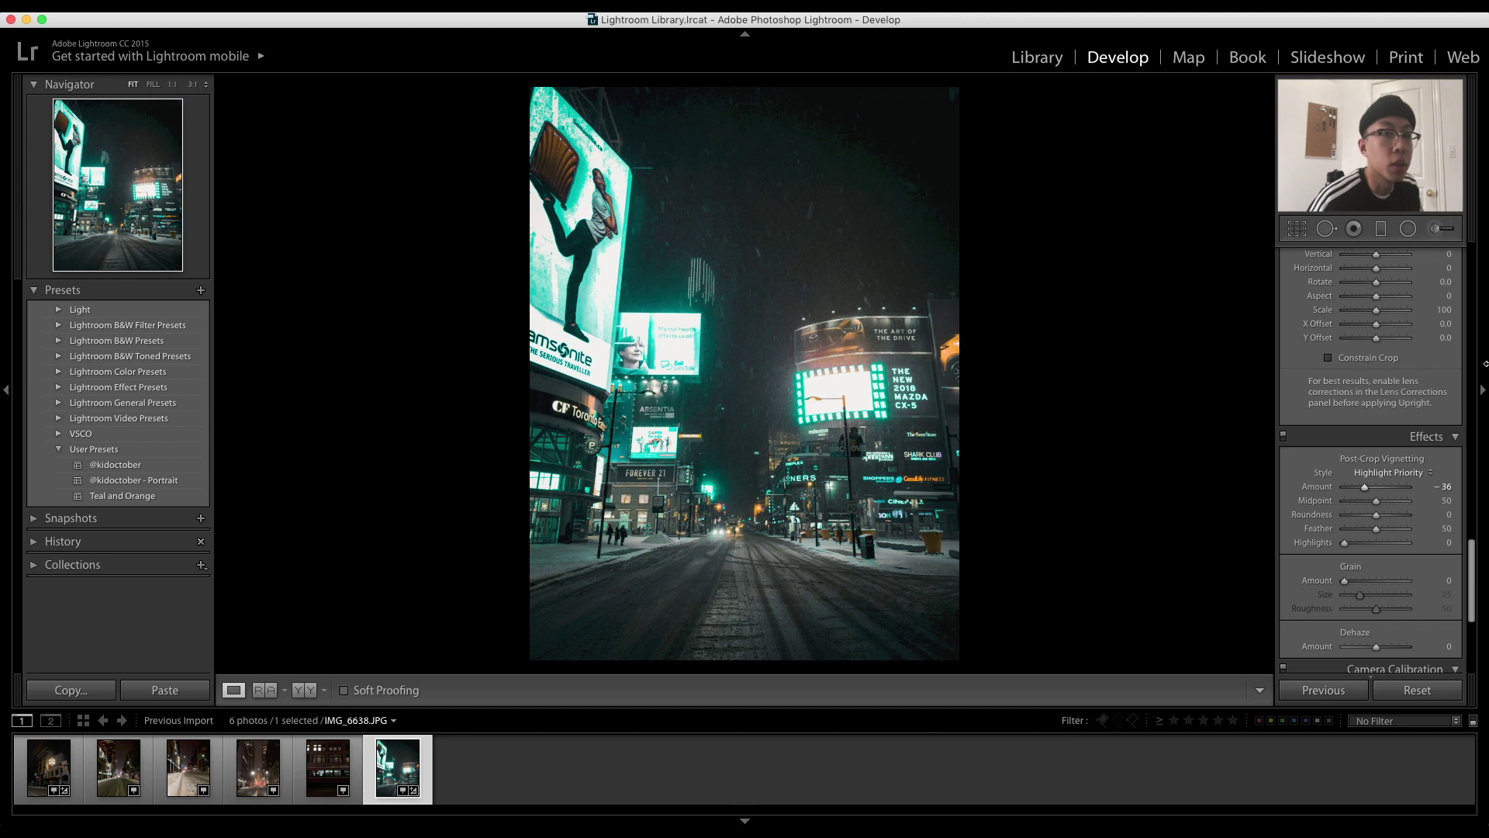
left_click_drag(1473, 543, 1452, 233)
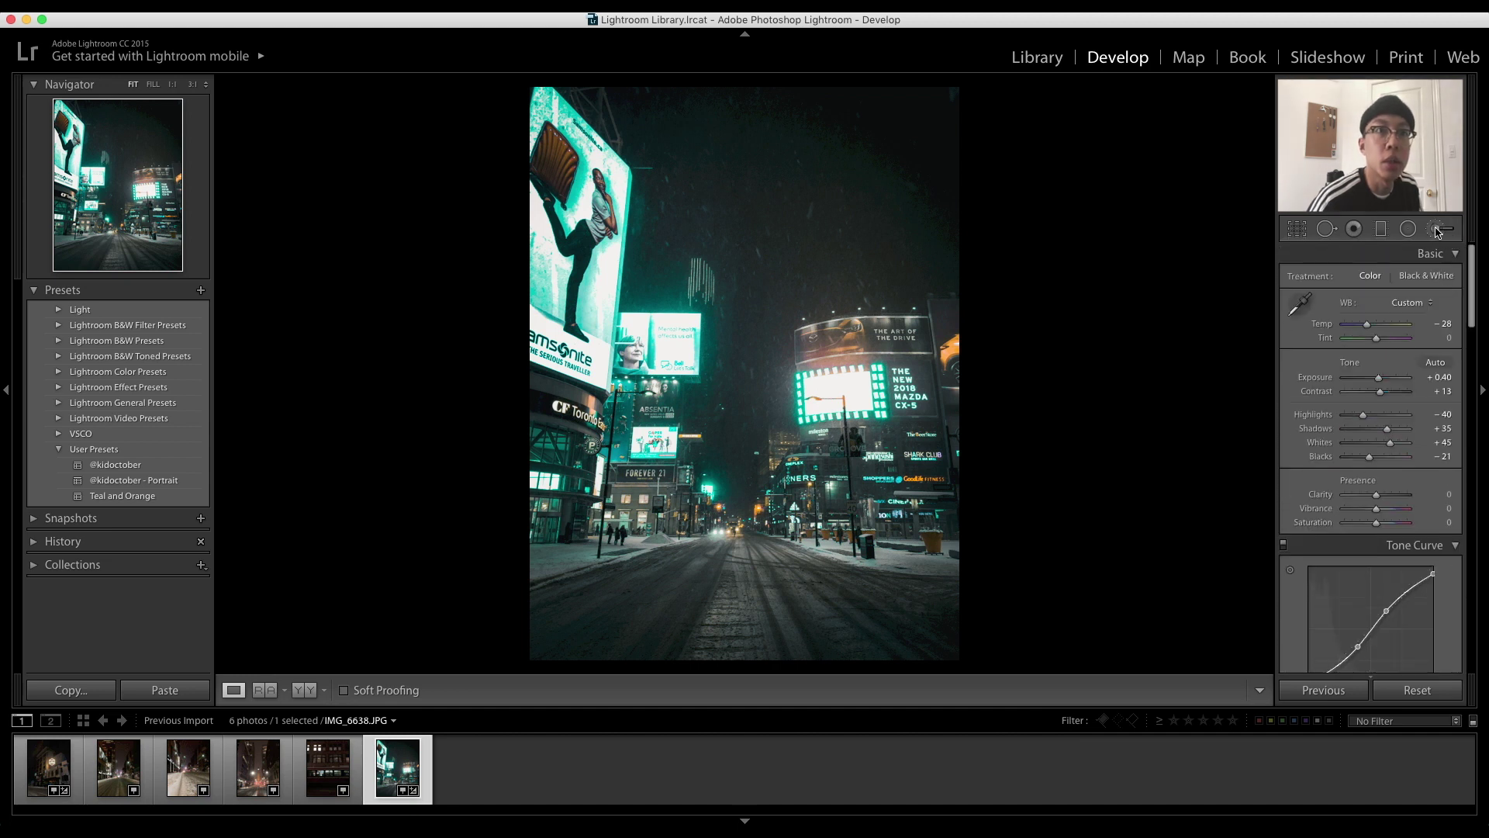
Brush over the snowy road with the Adjustment Brush and set its Temp to 0, Exposure to 0.29, Contrast to 30 and Highlights to 66.
left_click(1436, 229)
scroll(842, 621, "up", 3)
mouse_move(844, 622)
left_mouse_down()
mouse_move(820, 641)
mouse_move(971, 642)
mouse_move(861, 659)
mouse_move(934, 620)
mouse_move(922, 607)
mouse_move(959, 599)
mouse_move(901, 615)
mouse_move(755, 561)
mouse_move(681, 572)
mouse_move(532, 638)
mouse_move(597, 595)
mouse_move(533, 622)
mouse_move(677, 561)
mouse_move(675, 602)
mouse_move(816, 613)
mouse_move(579, 666)
mouse_move(703, 640)
mouse_move(616, 658)
mouse_move(752, 656)
mouse_move(605, 668)
mouse_move(554, 653)
mouse_move(554, 622)
mouse_move(665, 576)
mouse_move(801, 607)
mouse_move(898, 606)
mouse_move(879, 624)
mouse_move(822, 607)
mouse_move(786, 568)
mouse_move(800, 574)
mouse_move(745, 597)
left_mouse_up()
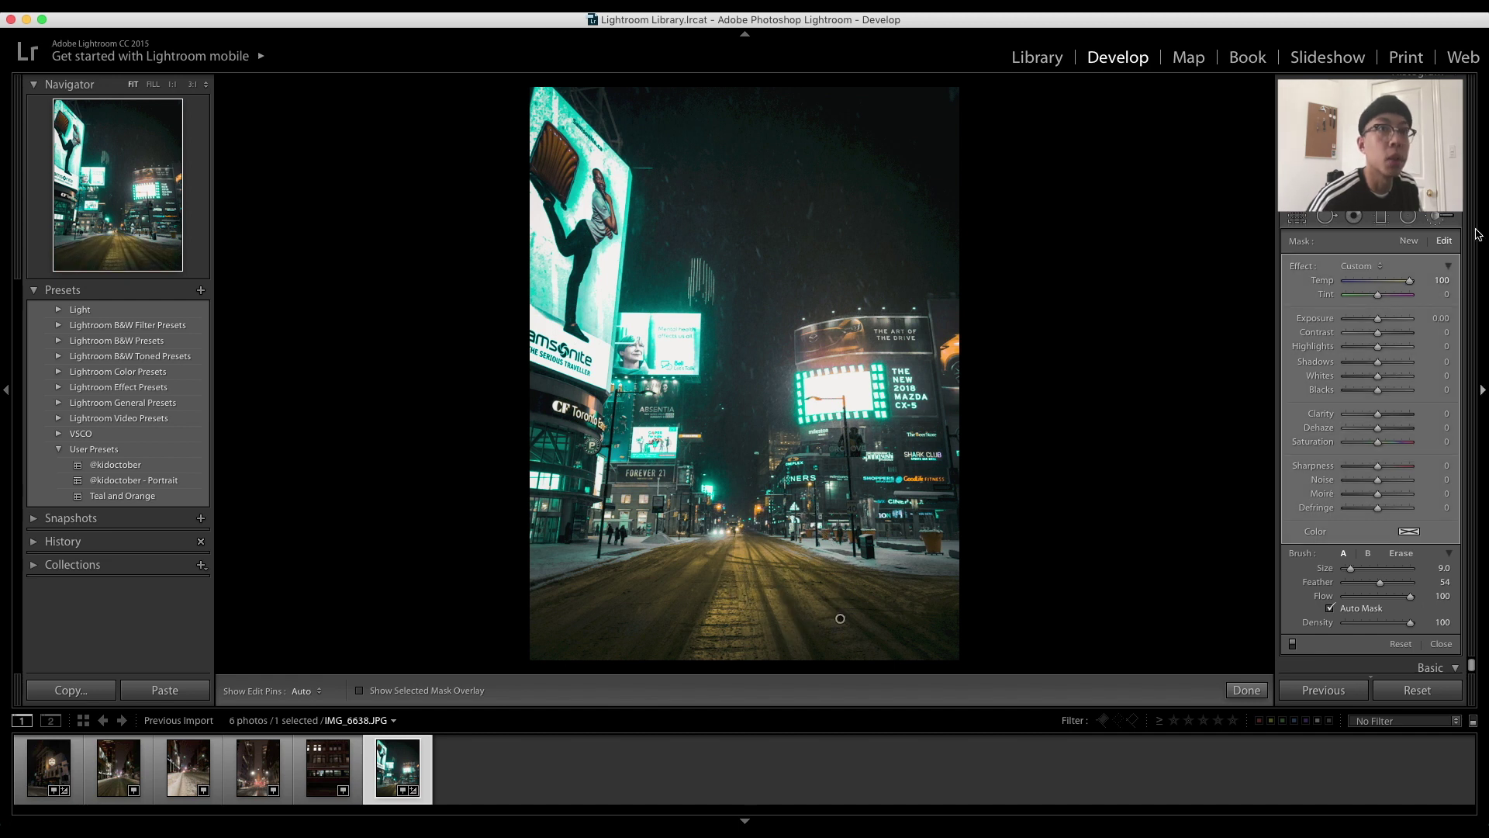
double_click(1410, 283)
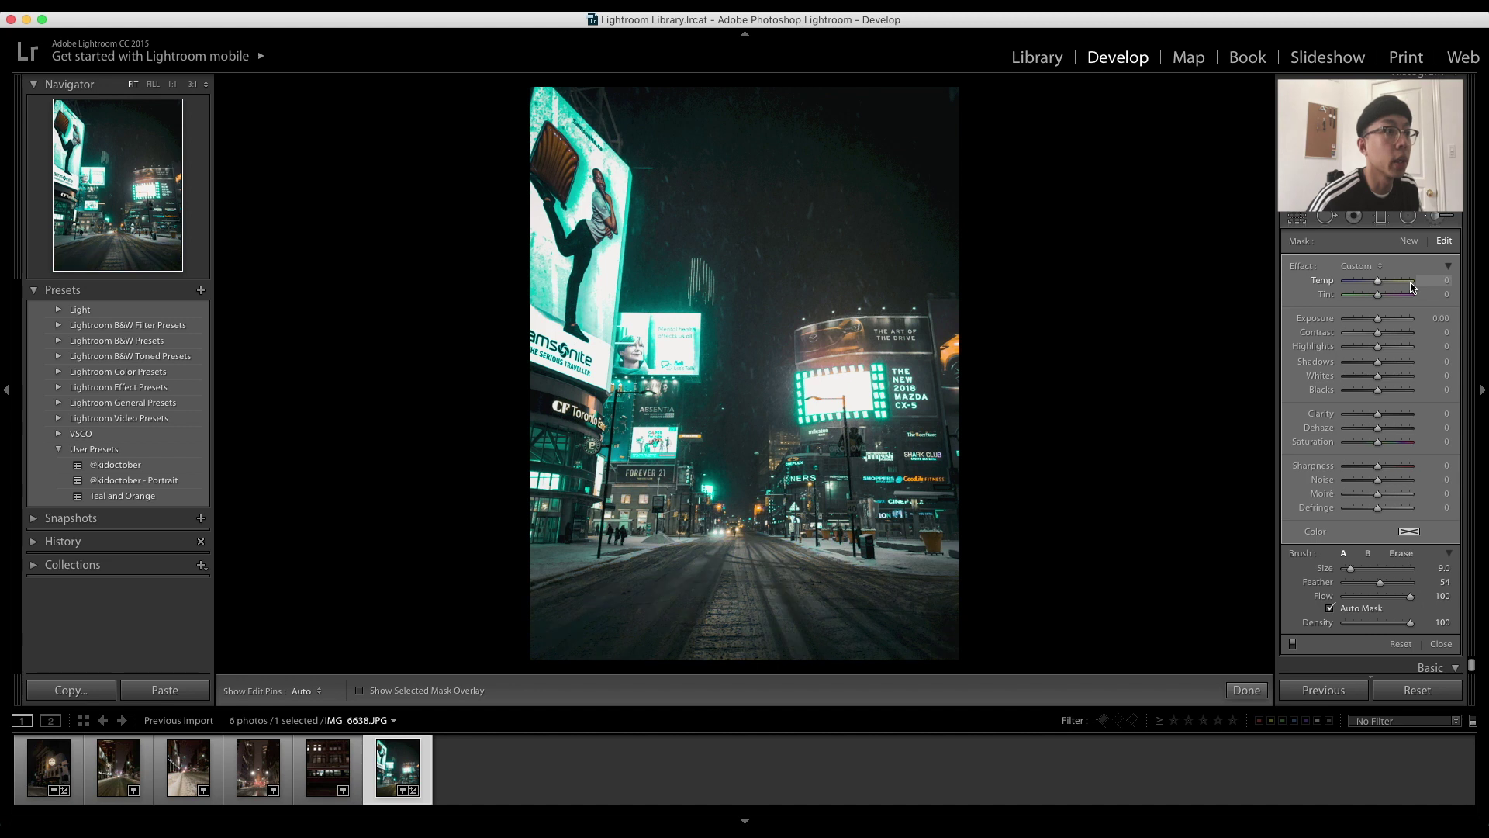
left_click(1378, 321)
left_click_drag(1378, 321, 1397, 351)
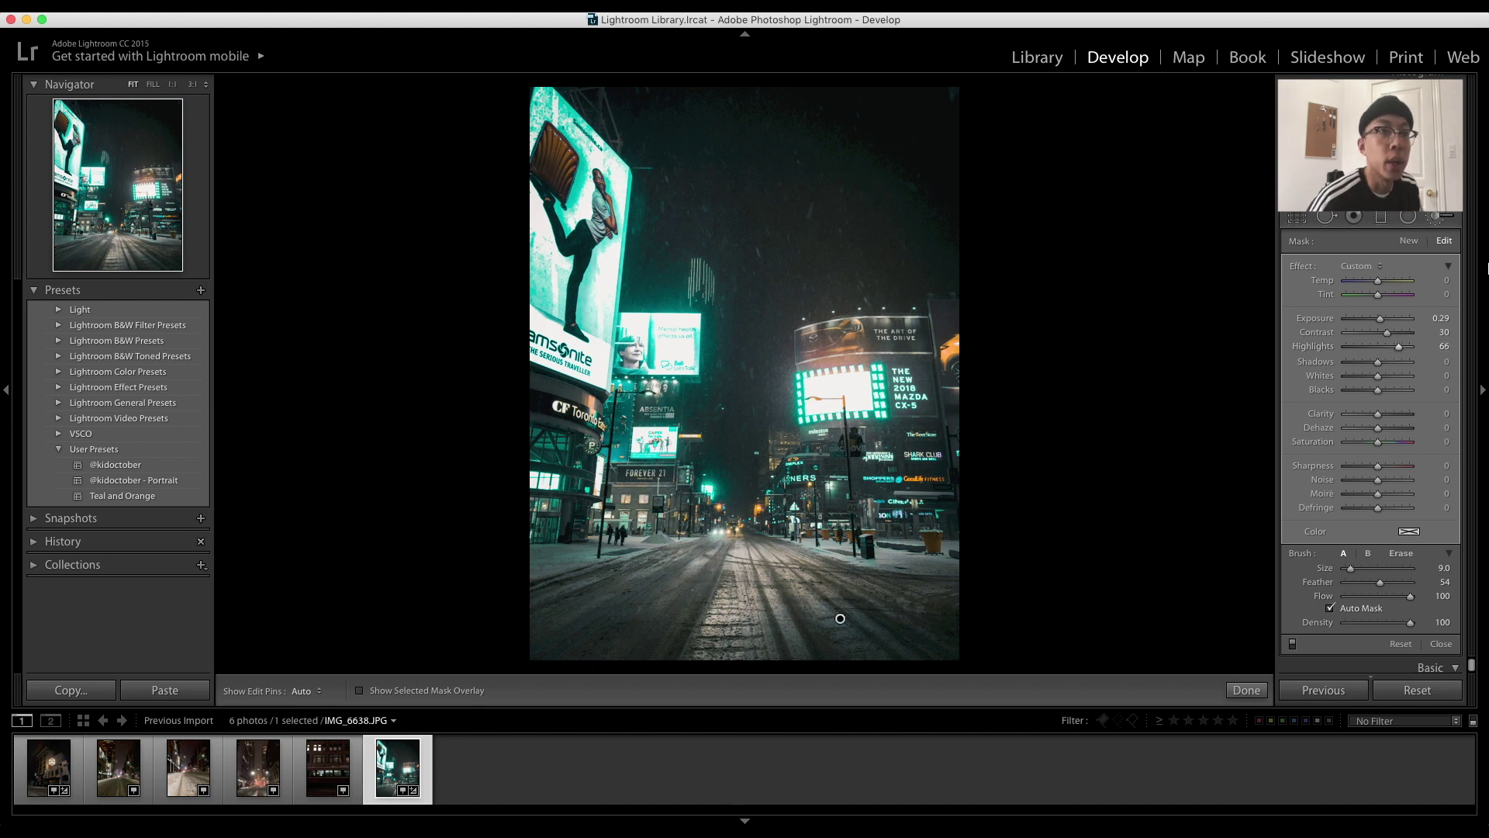
Cool the road's brush mask with Temp -10, raise its Clarity slightly and finish the brush adjustment.
left_click_drag(1378, 284, 1377, 287)
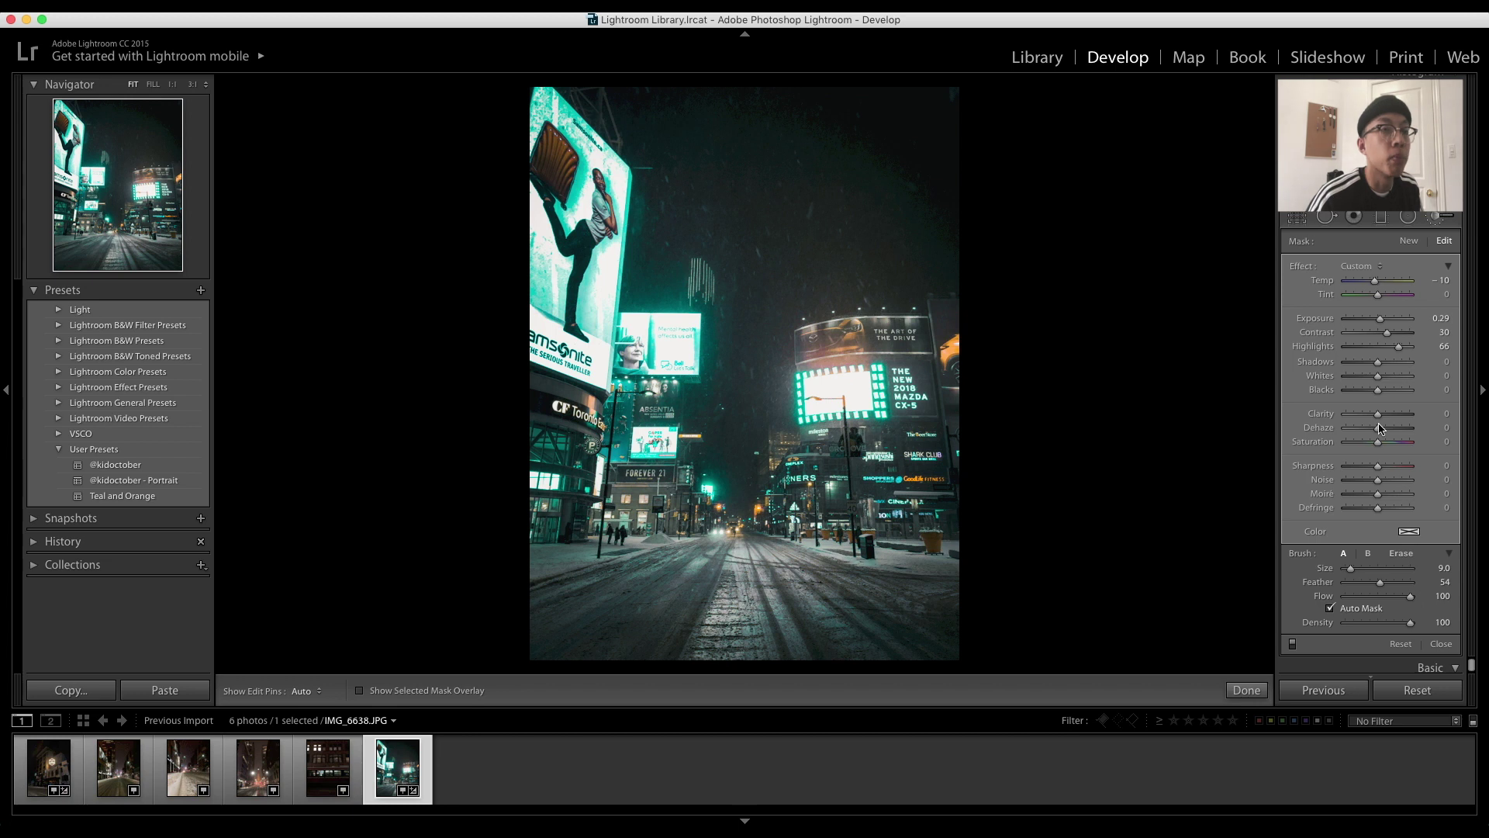
left_click(1434, 218)
left_click(1436, 229)
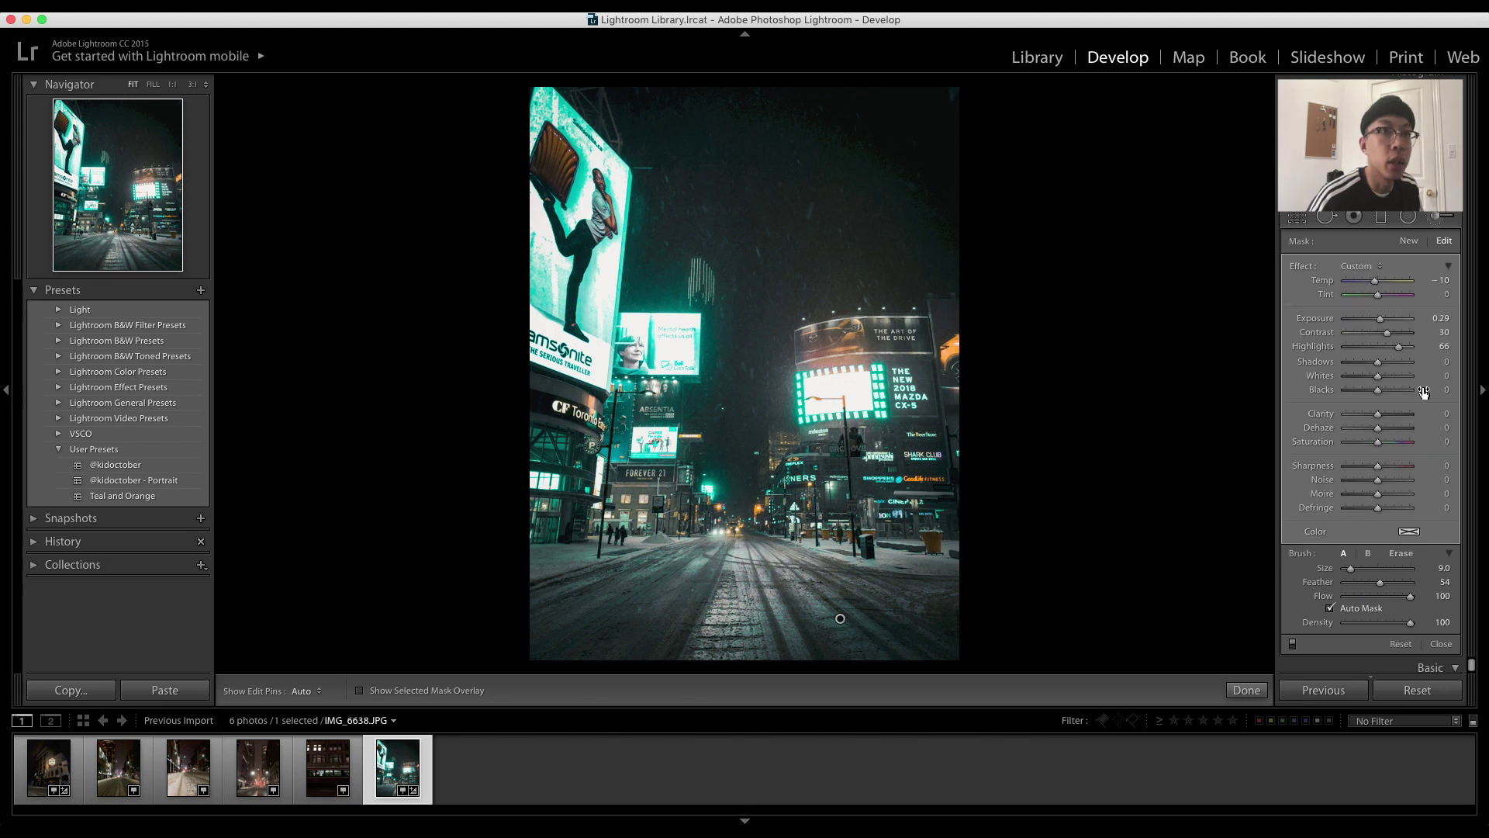
left_click_drag(1378, 413, 1386, 418)
key("k")
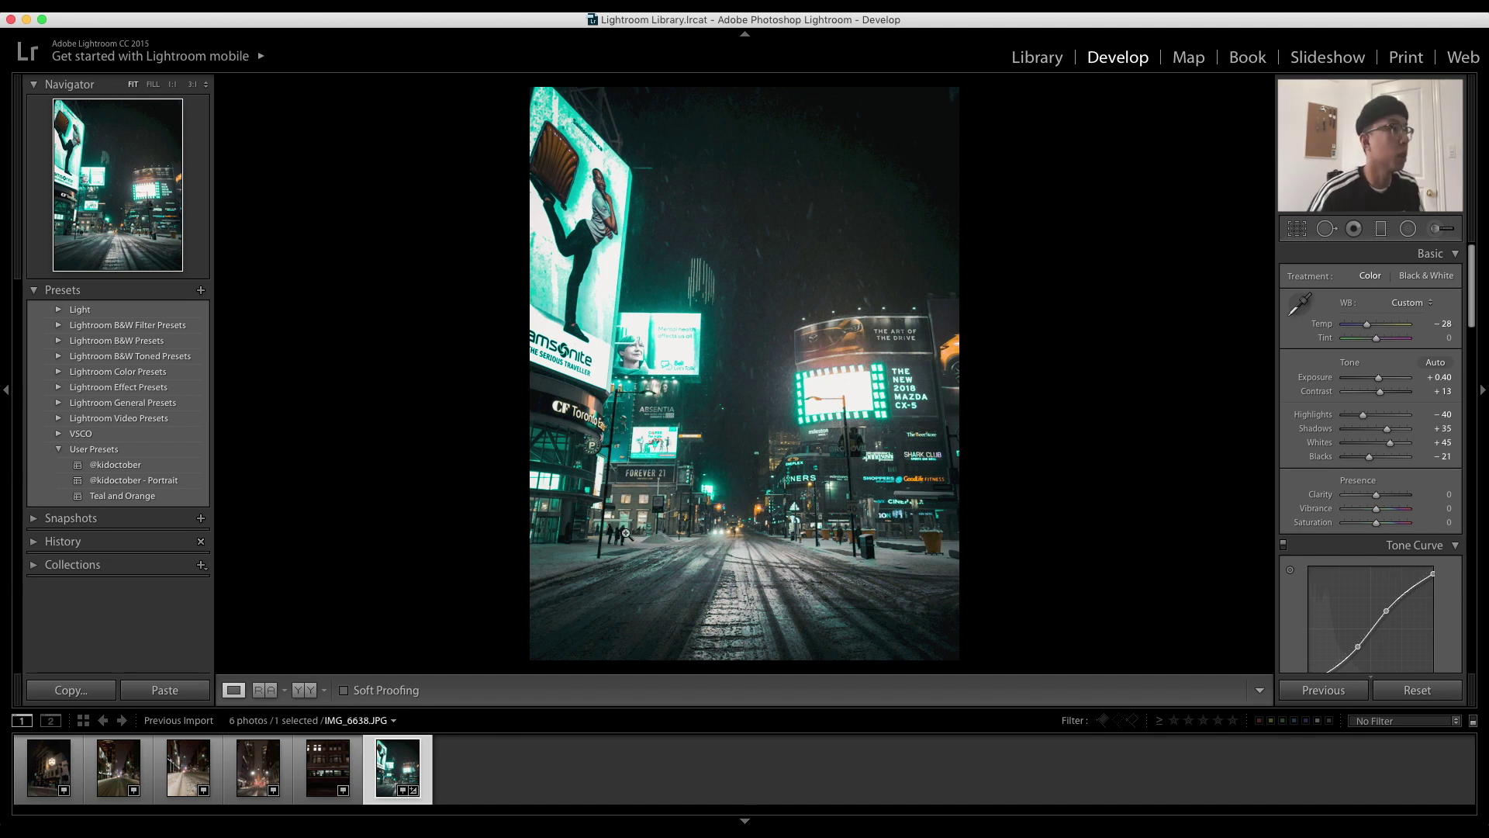
Save the current develop settings as a user preset named "Teal and Orange 2".
left_click(201, 291)
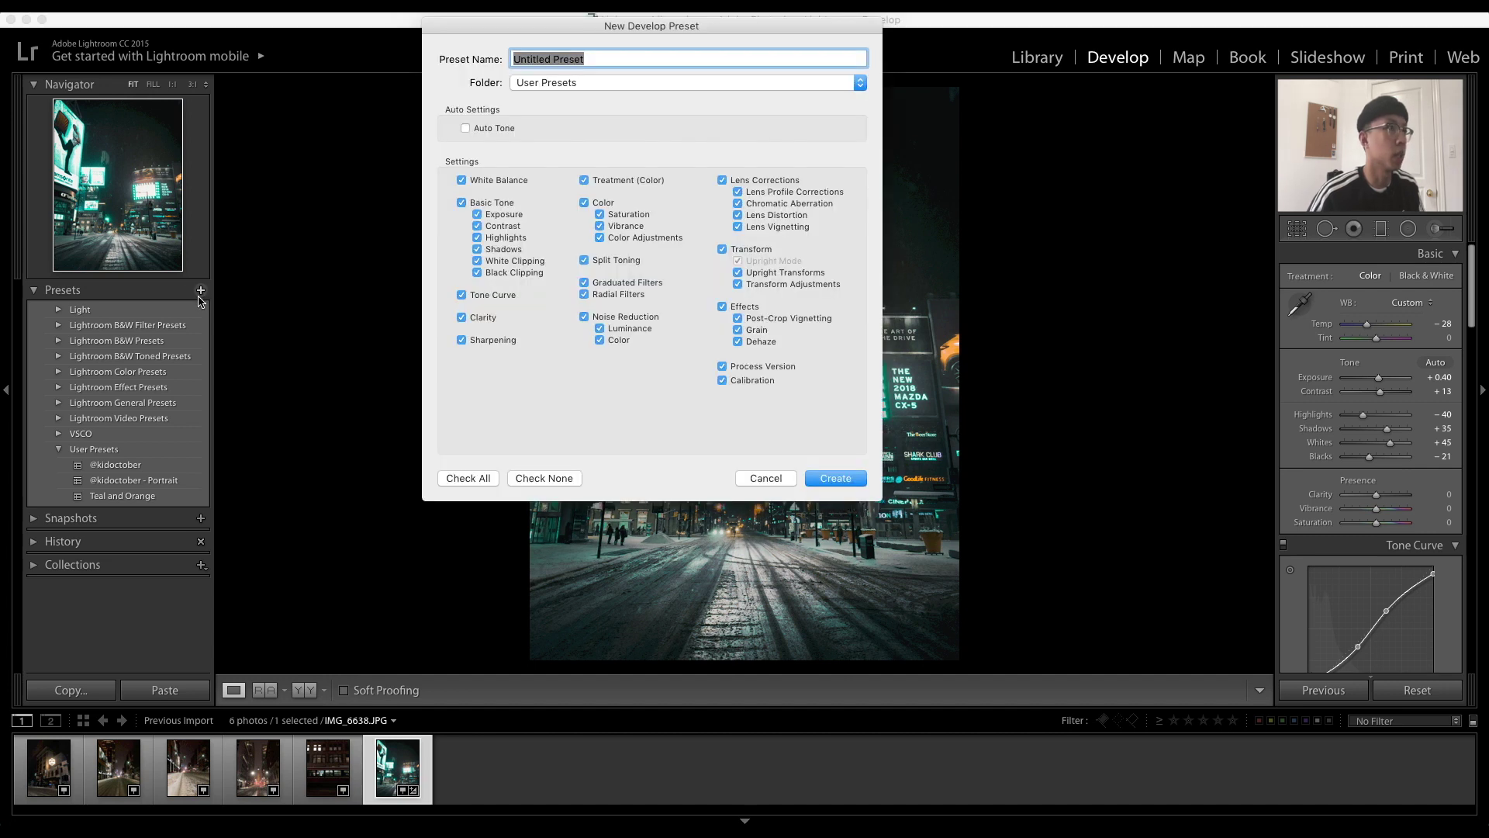
type("Teal and Orange 2")
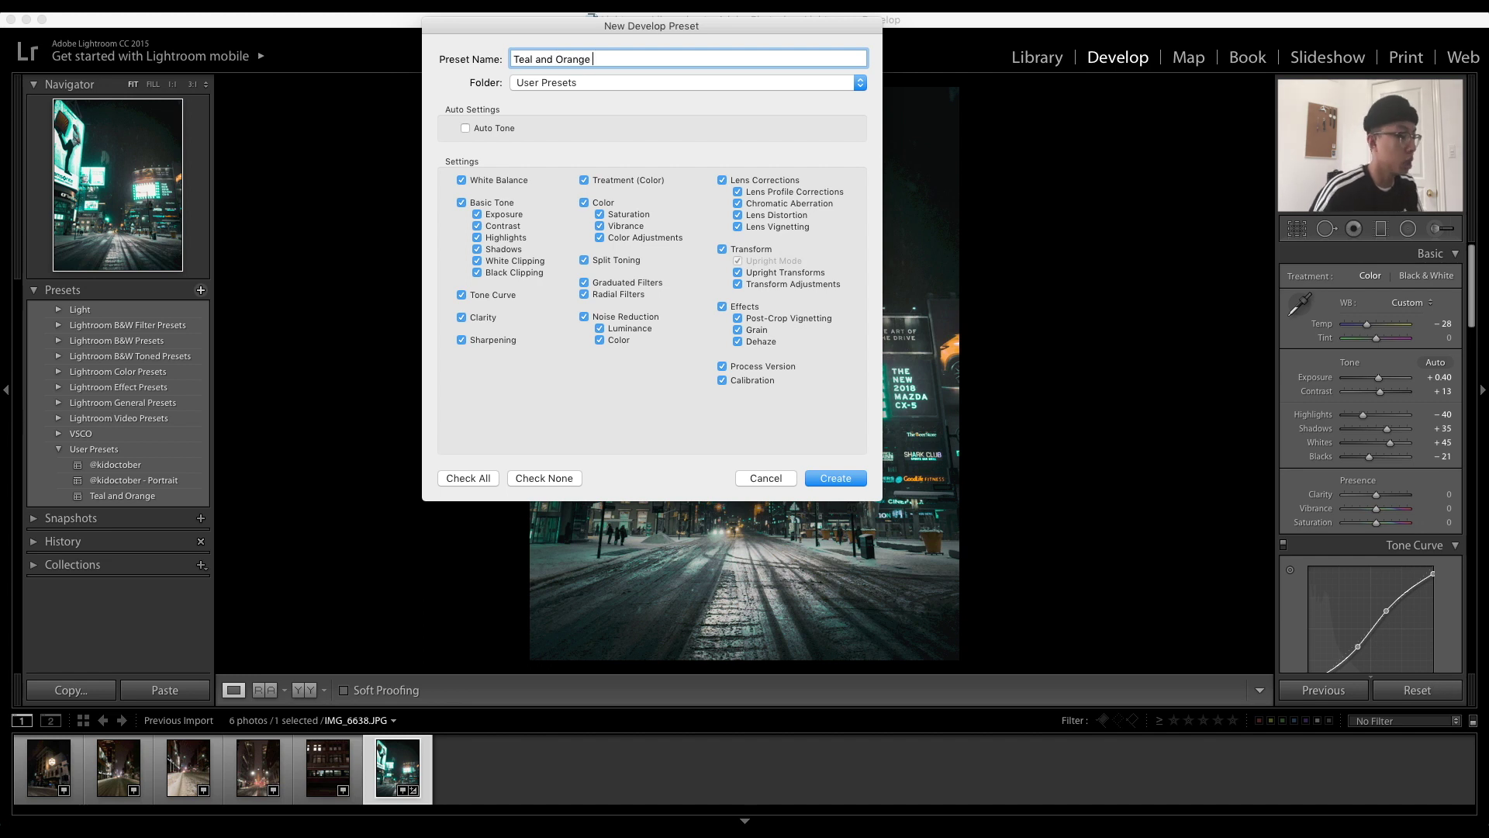
left_click(836, 479)
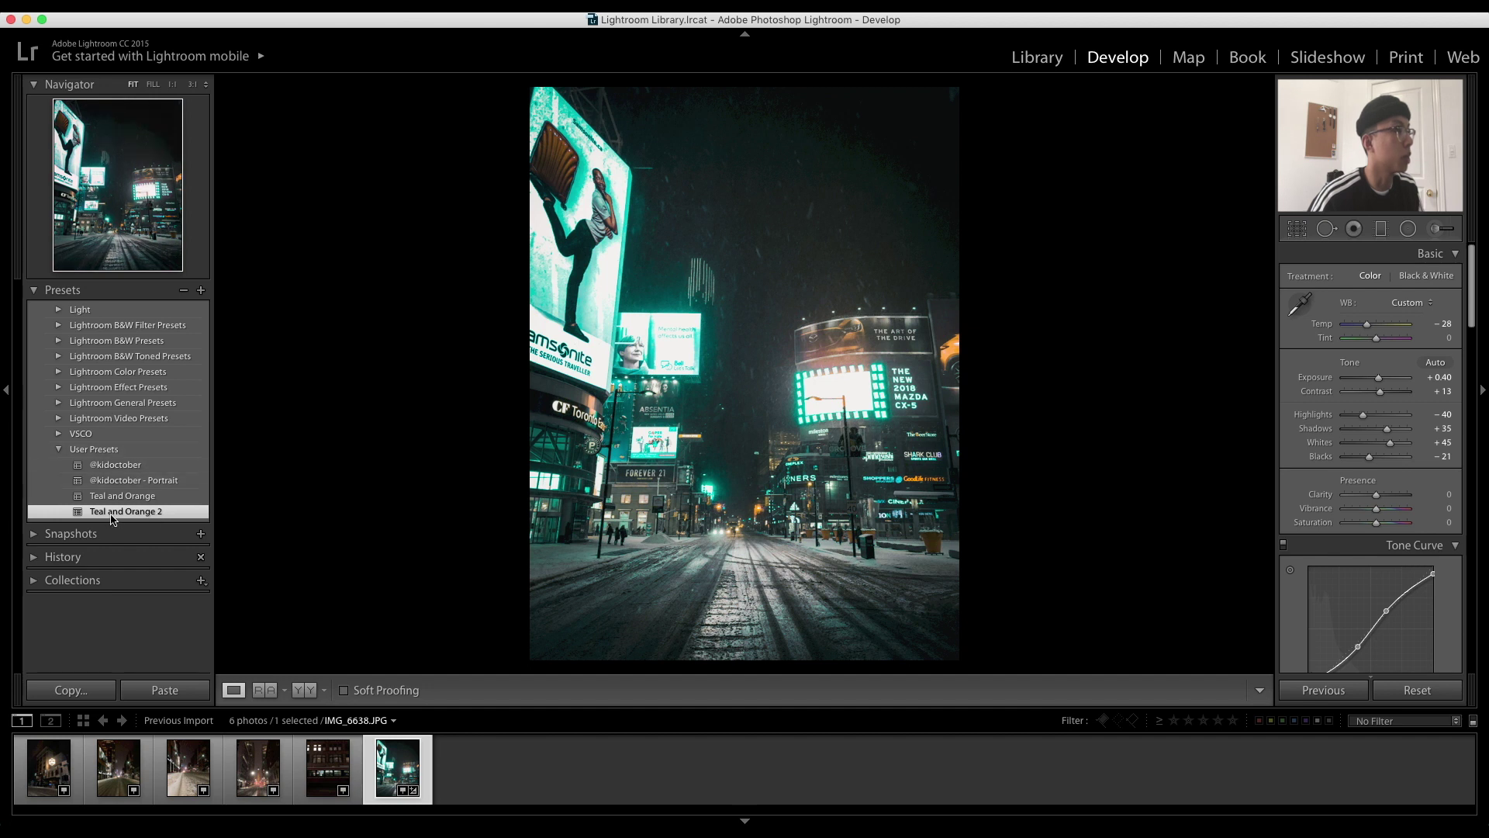
Apply the Teal and Orange 2 preset to the theatre photo and compare it with the billboard street photo.
left_click(48, 777)
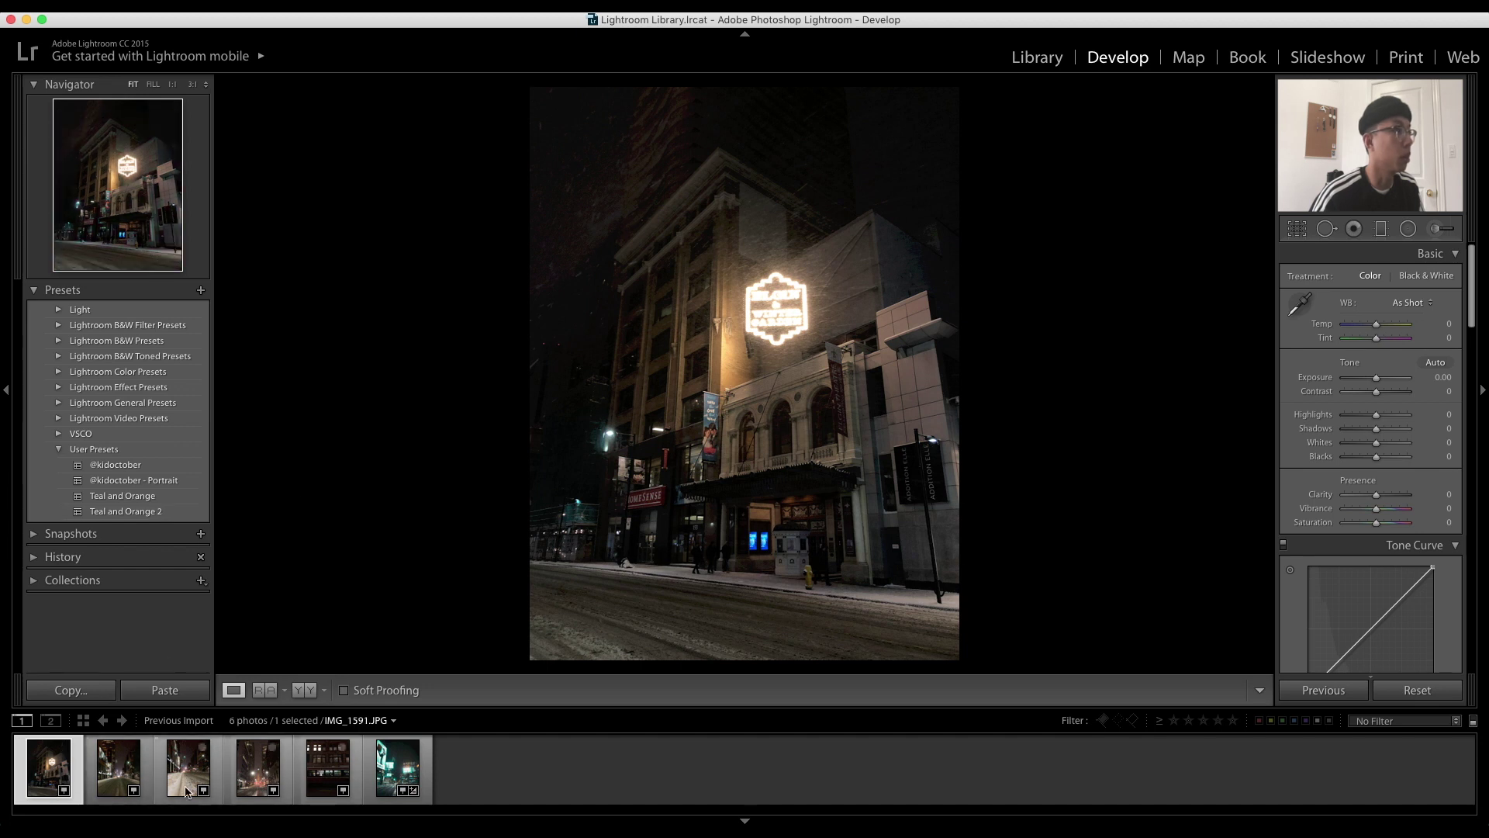
left_click(130, 513)
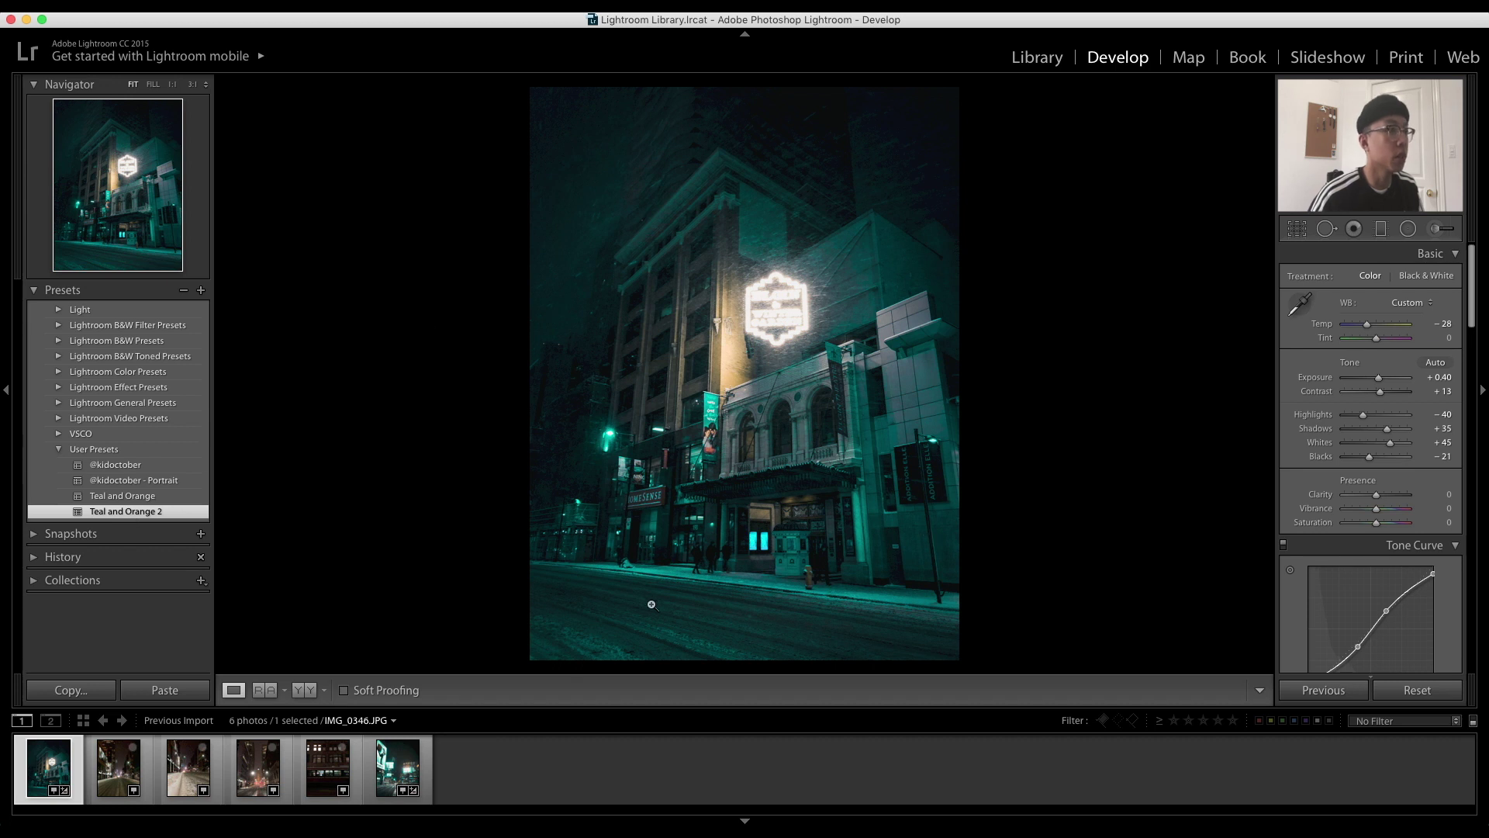
left_click(391, 778)
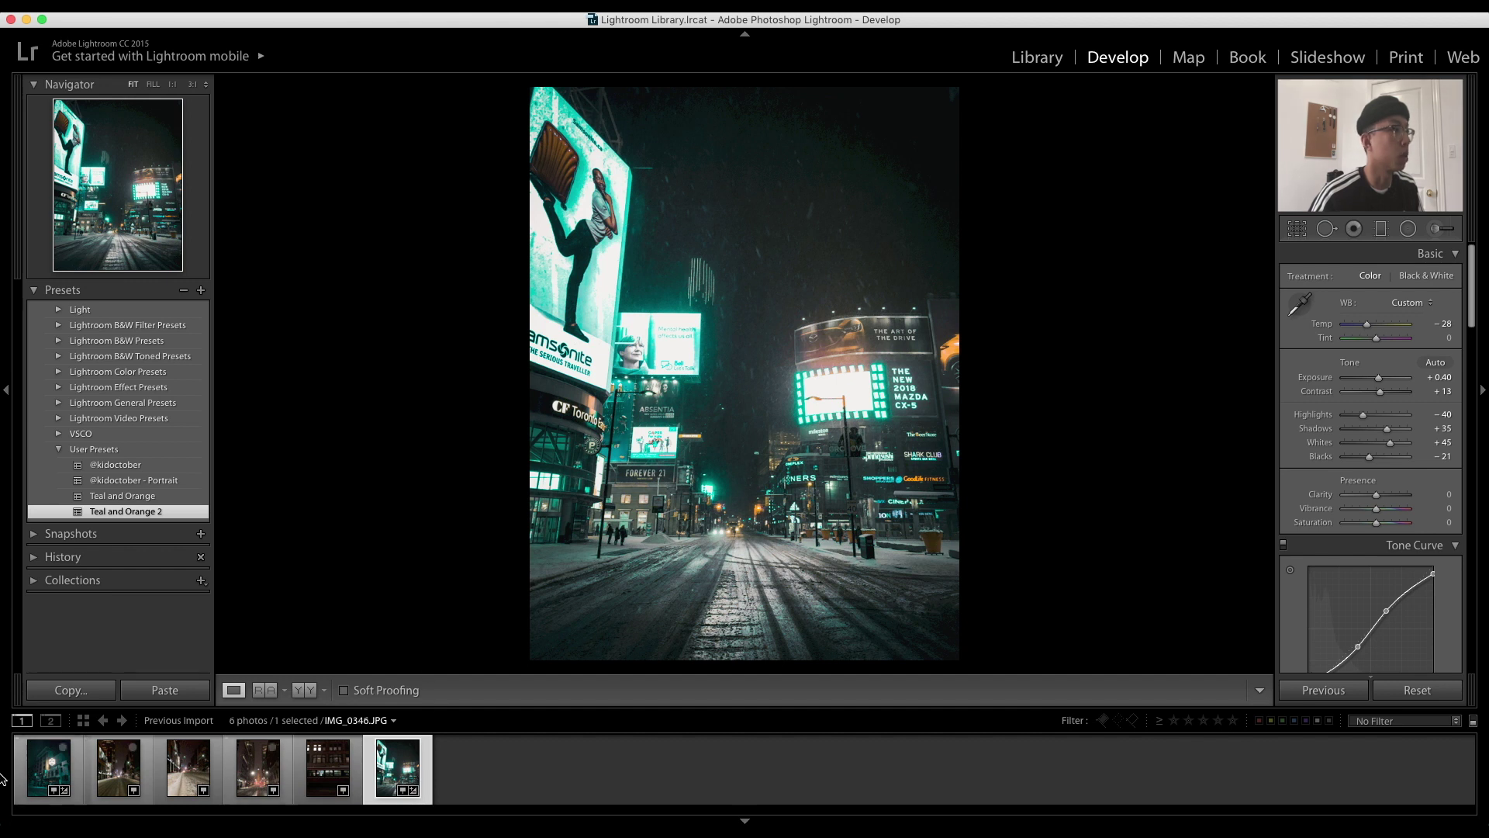
Set the theatre photo's Highlights to -38 and its white balance Temp to -17.
left_click(56, 777)
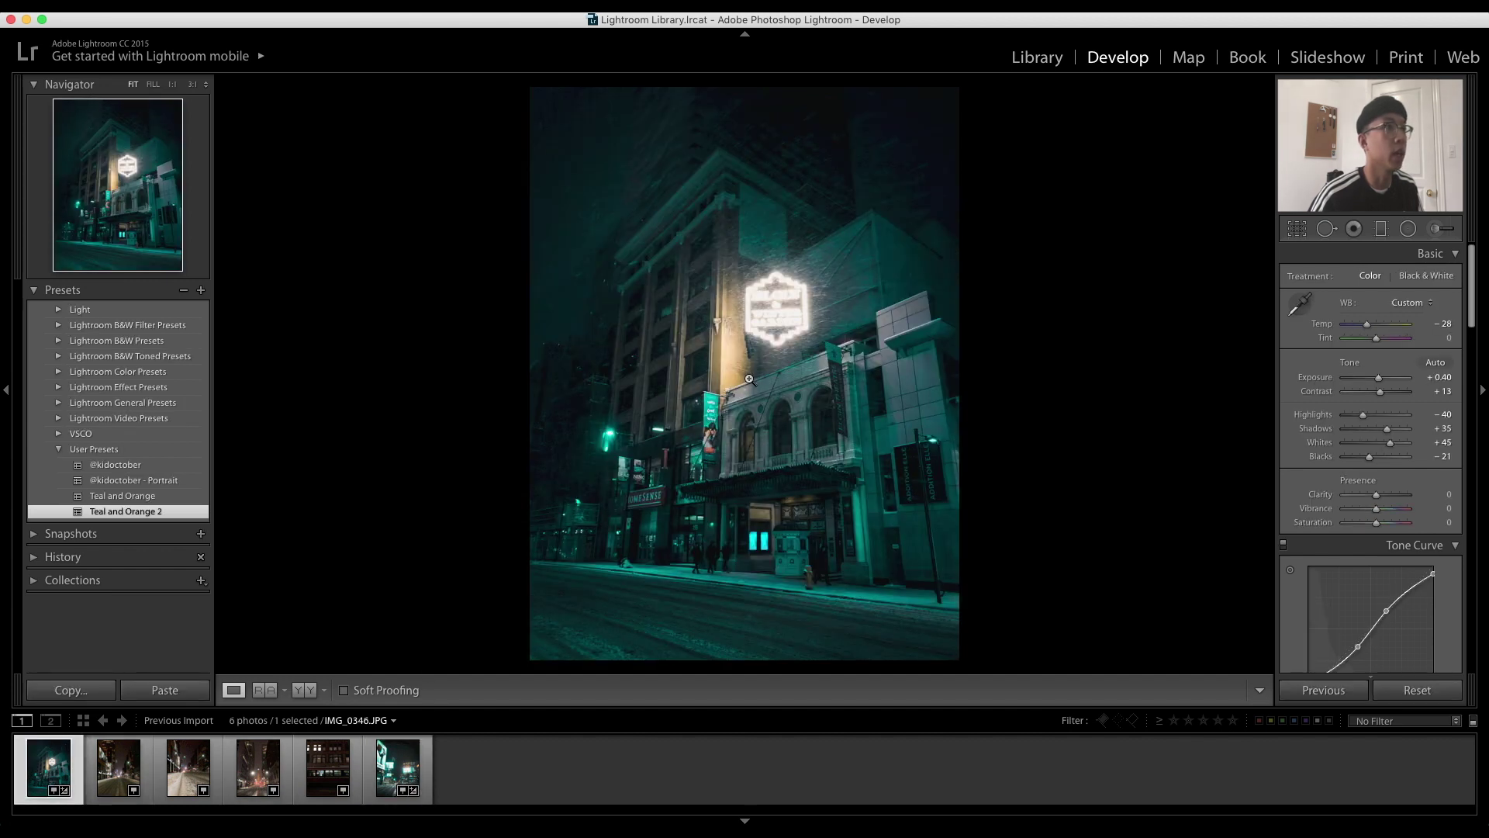
left_click_drag(1363, 416, 1365, 421)
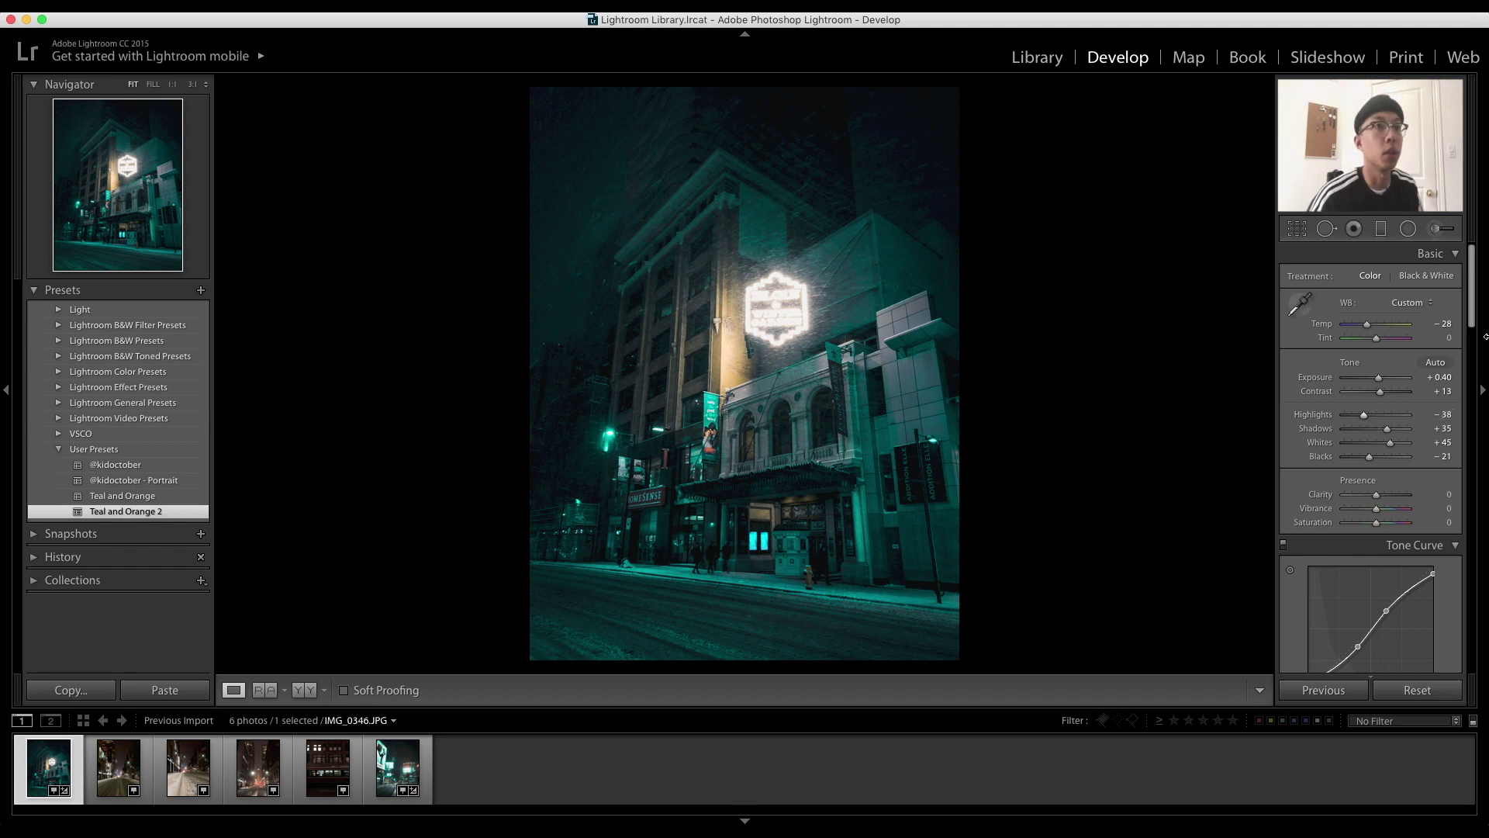
left_click_drag(1368, 326, 1371, 327)
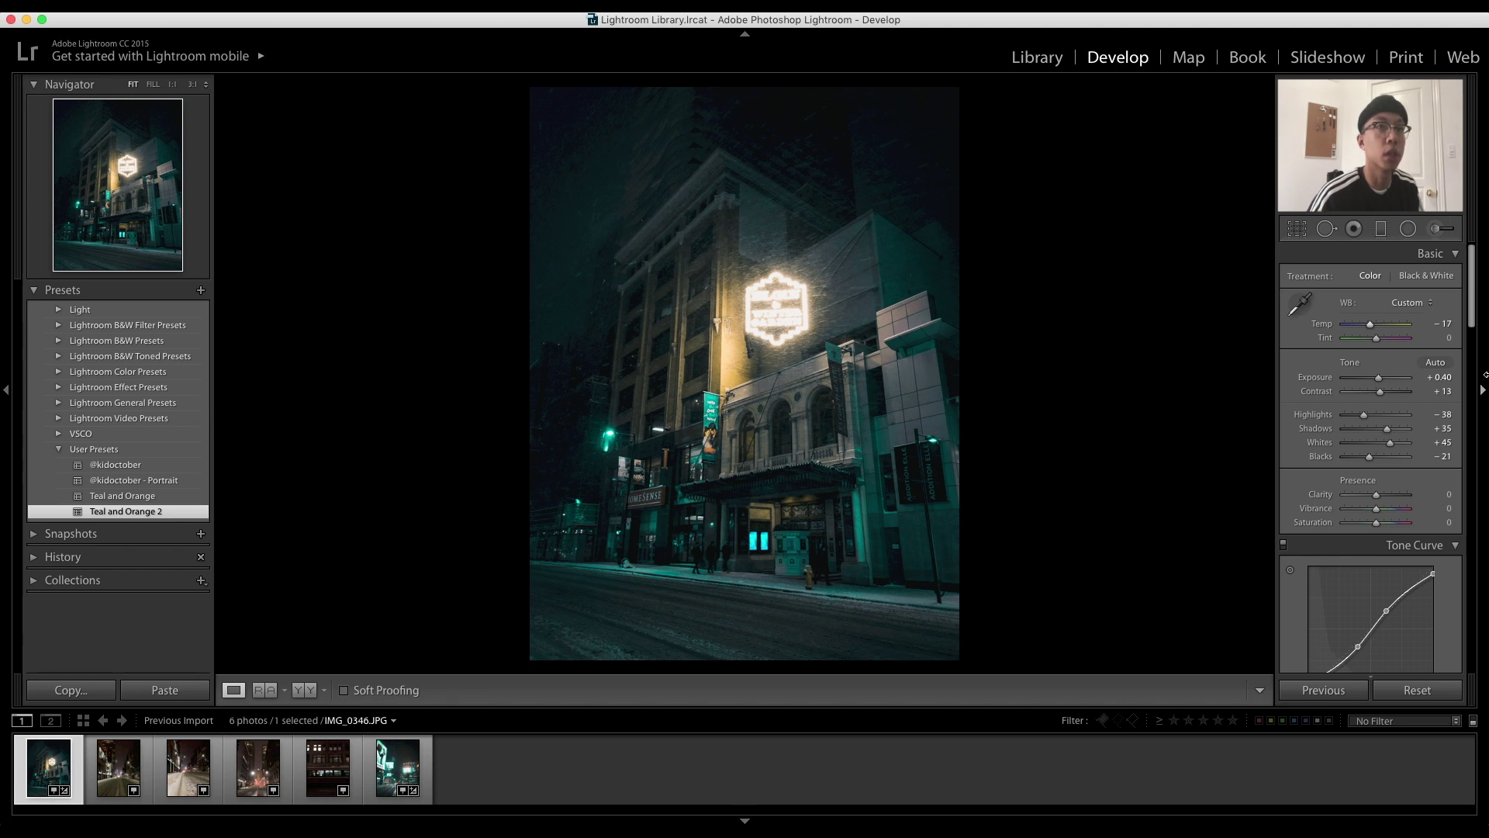
Shift the theatre photo's orange Hue to +9 and yellow Hue to -51, and set its post-crop vignette Amount to -49.
scroll(1476, 301, "down", 5)
left_click(1323, 380)
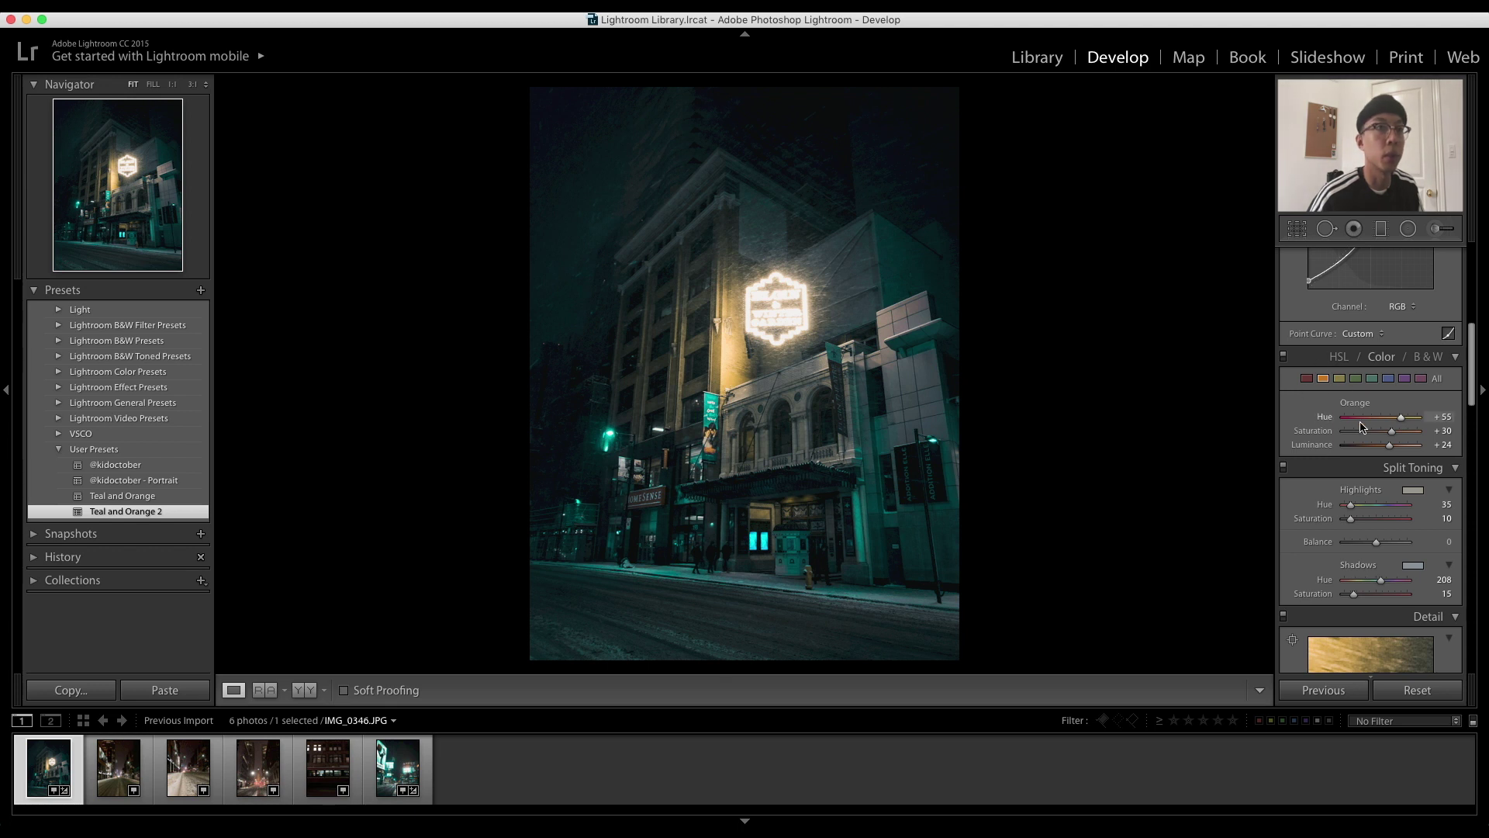
left_click_drag(1401, 420, 1383, 425)
left_click(1340, 378)
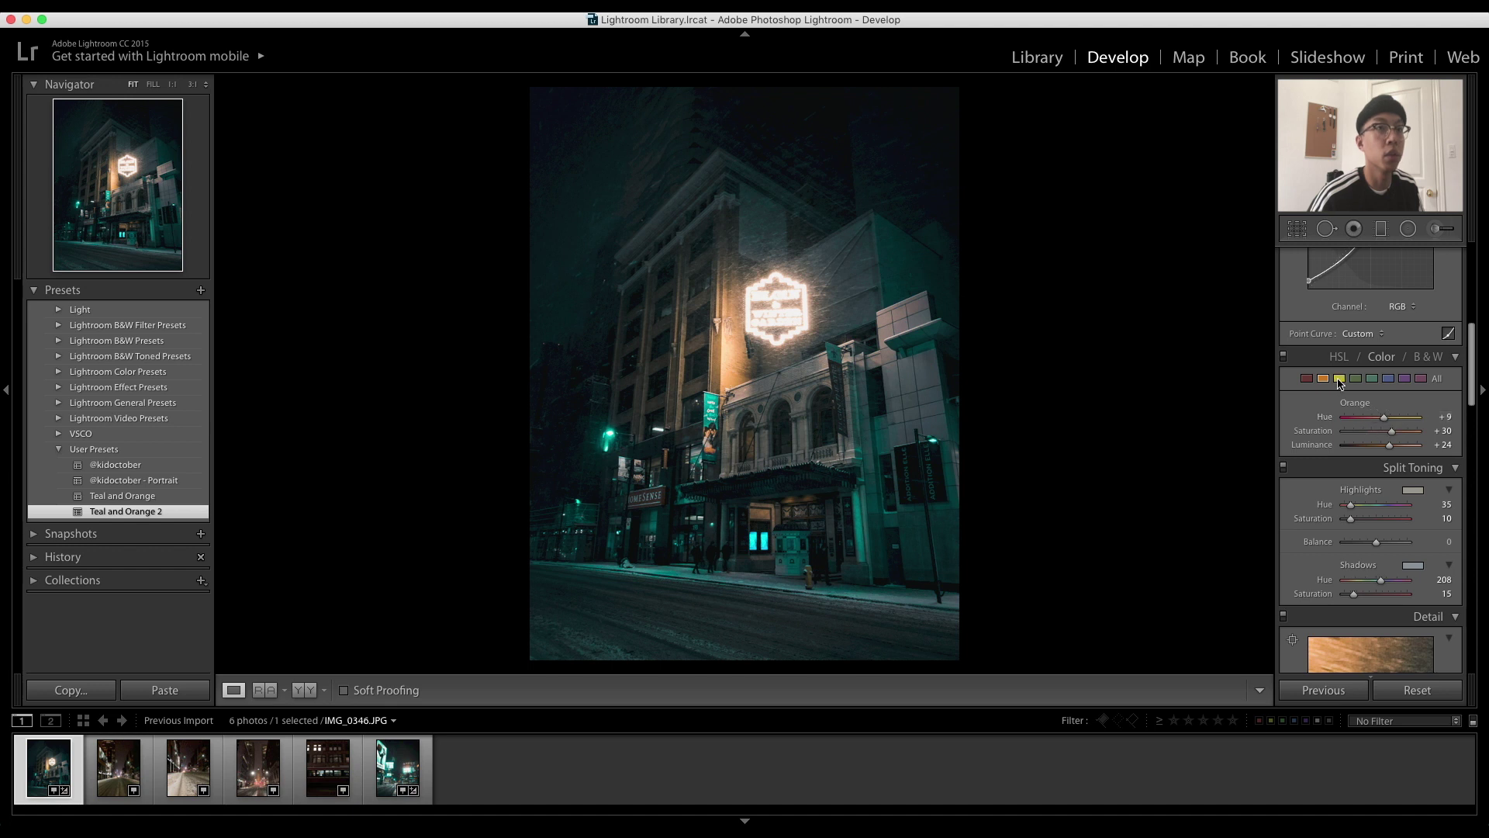
left_click_drag(1381, 419, 1365, 422)
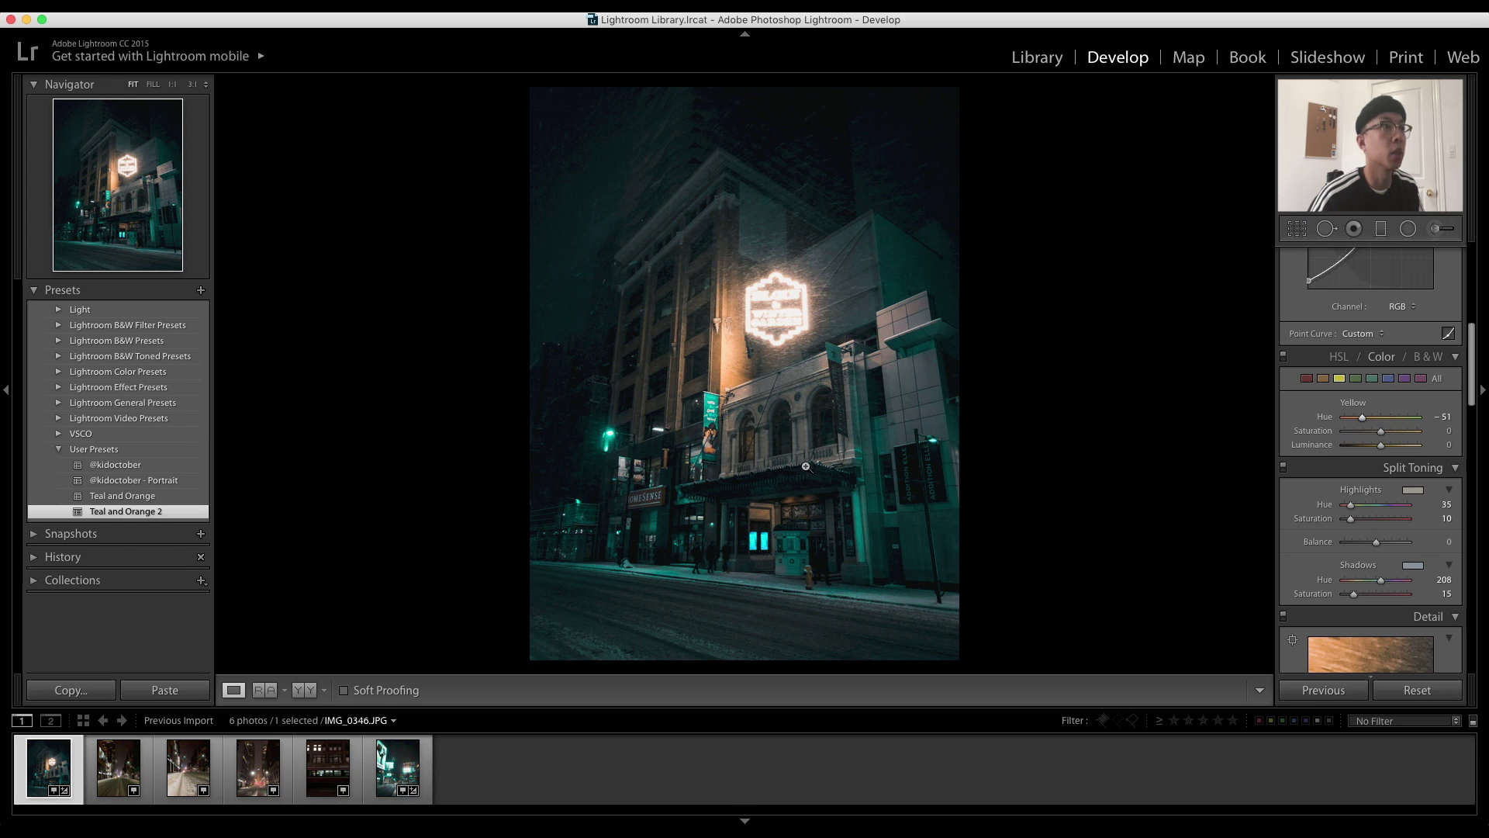
left_click_drag(1476, 345, 1475, 556)
left_click_drag(1365, 449, 1361, 448)
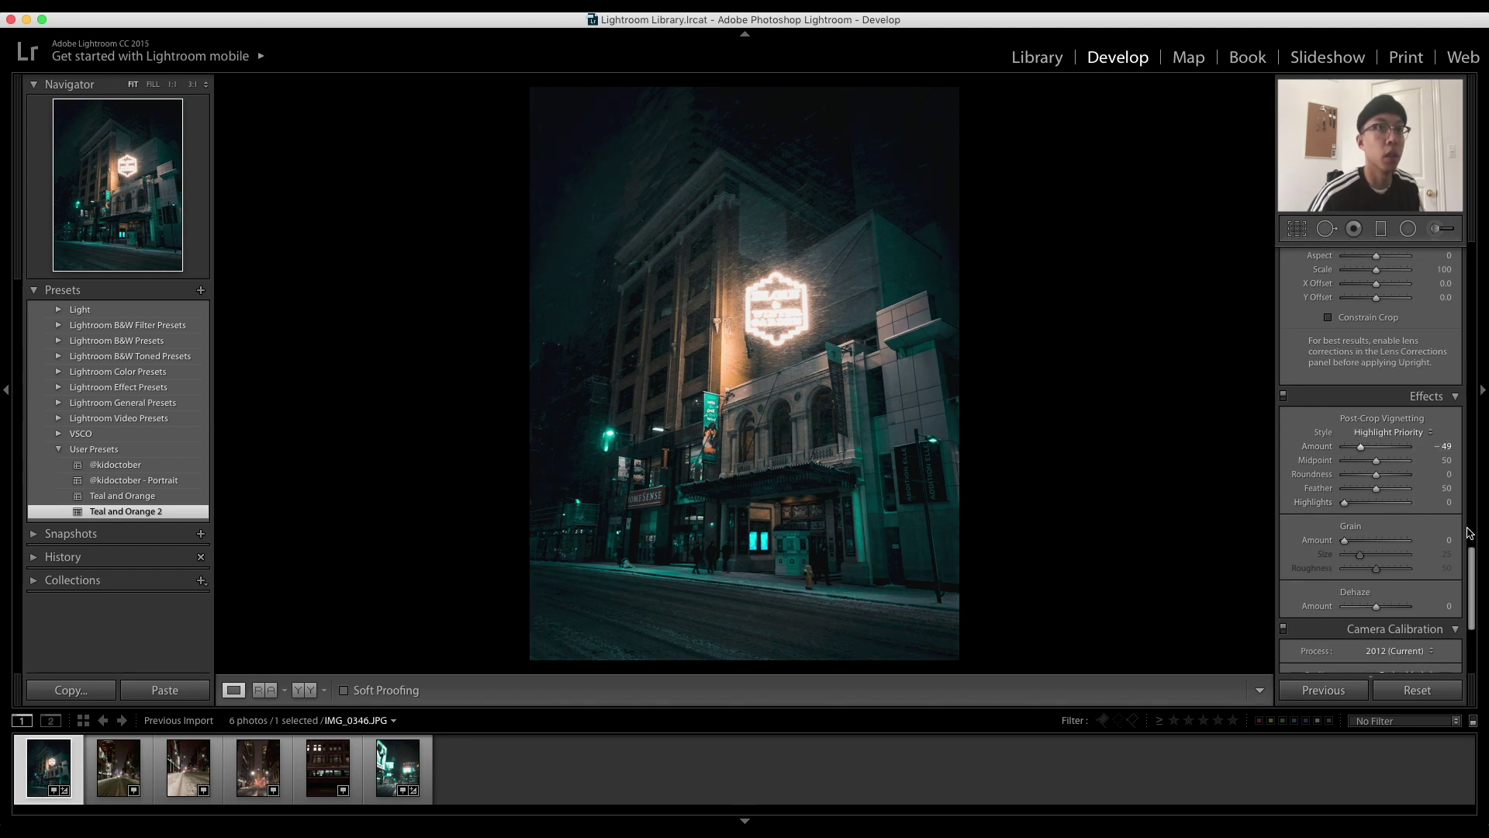
Brush over the theatre photo's road with Temp 0, Exposure 1.50, Contrast 30 and Saturation -60, and finish the brush adjustment.
key("k")
key("h")
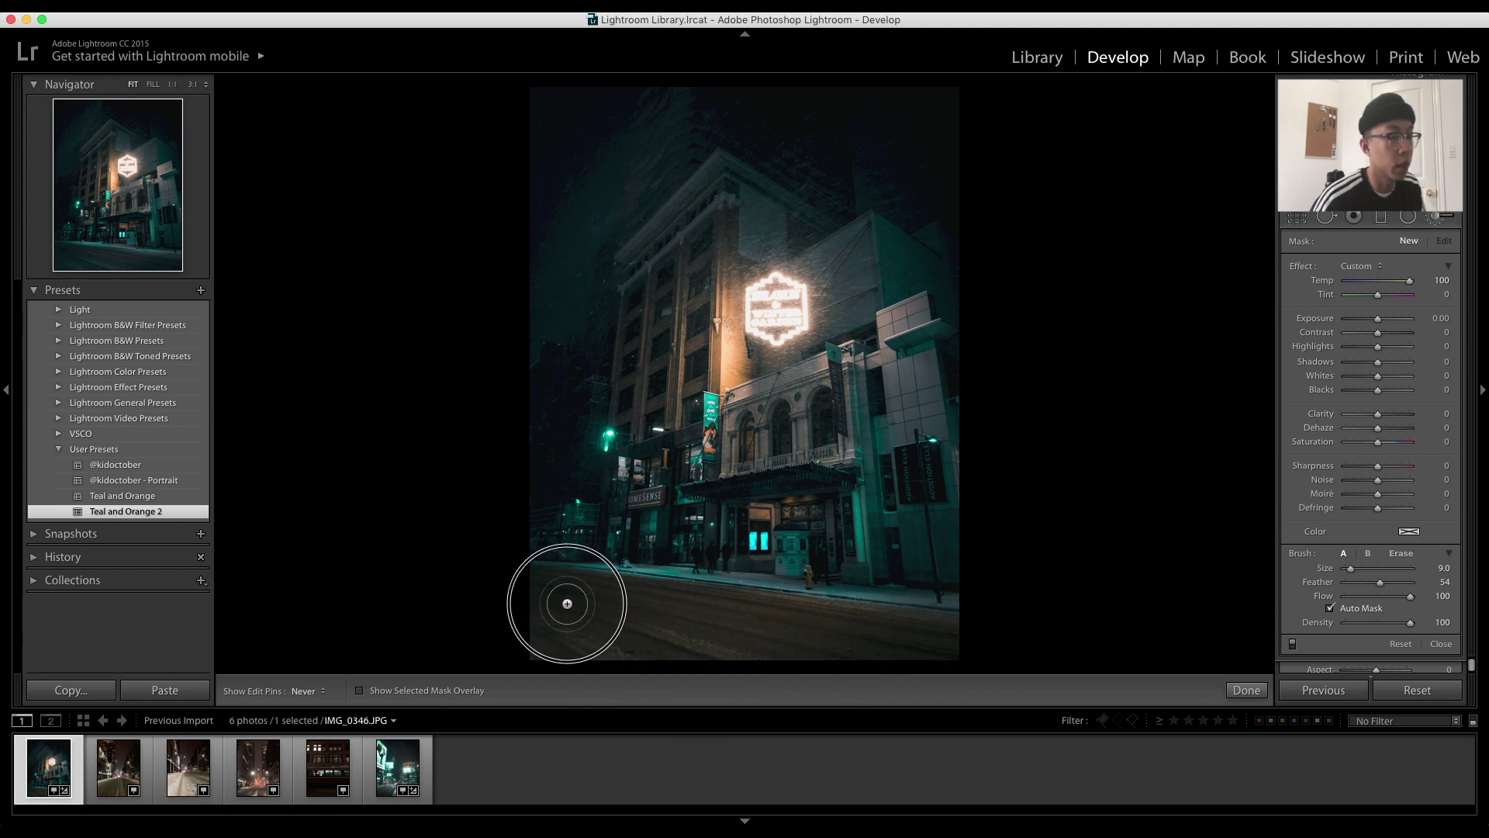
left_click(958, 659)
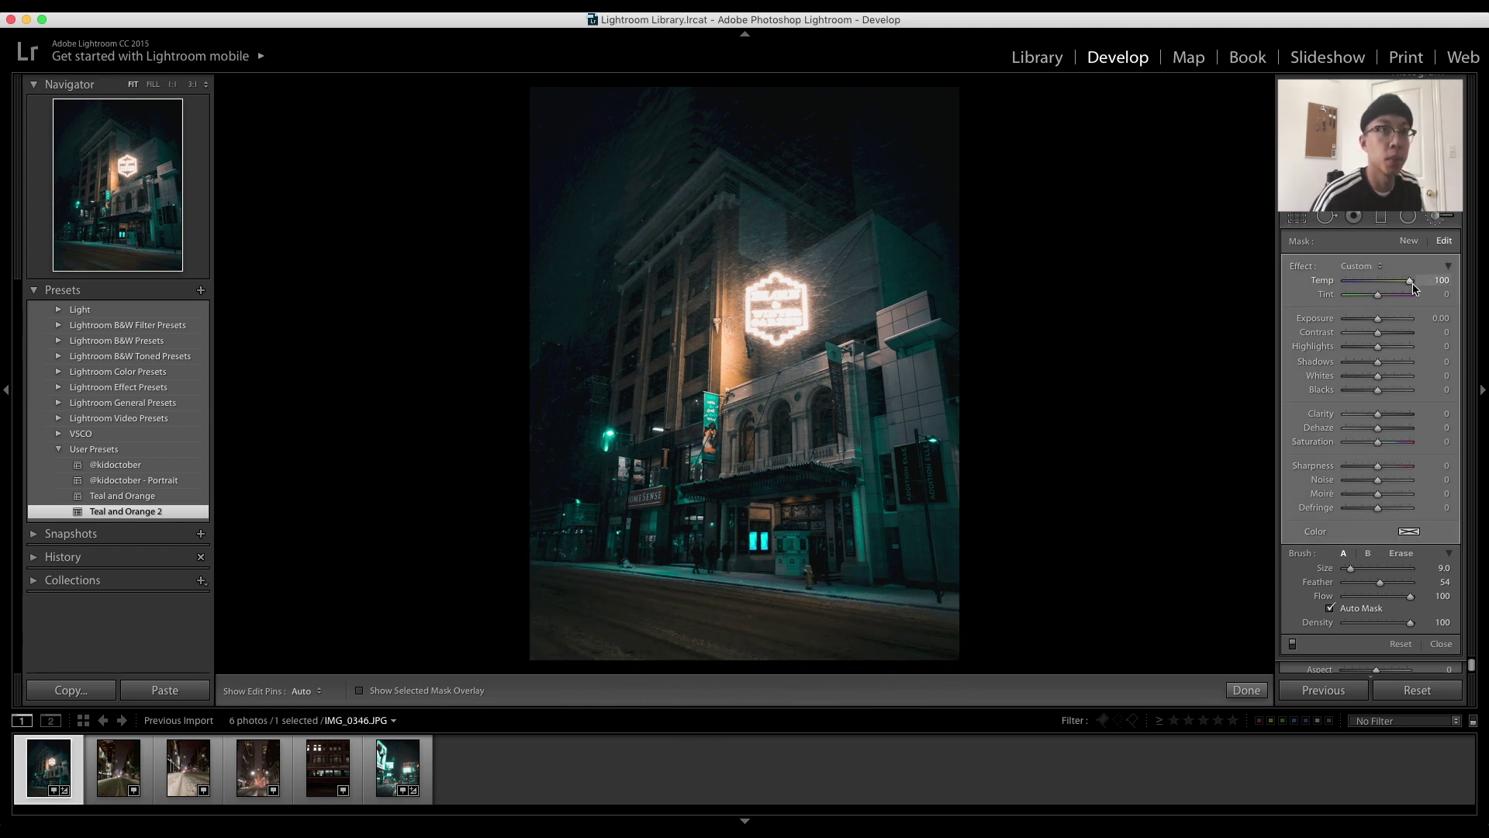
double_click(1410, 282)
left_click_drag(1378, 319, 1389, 335)
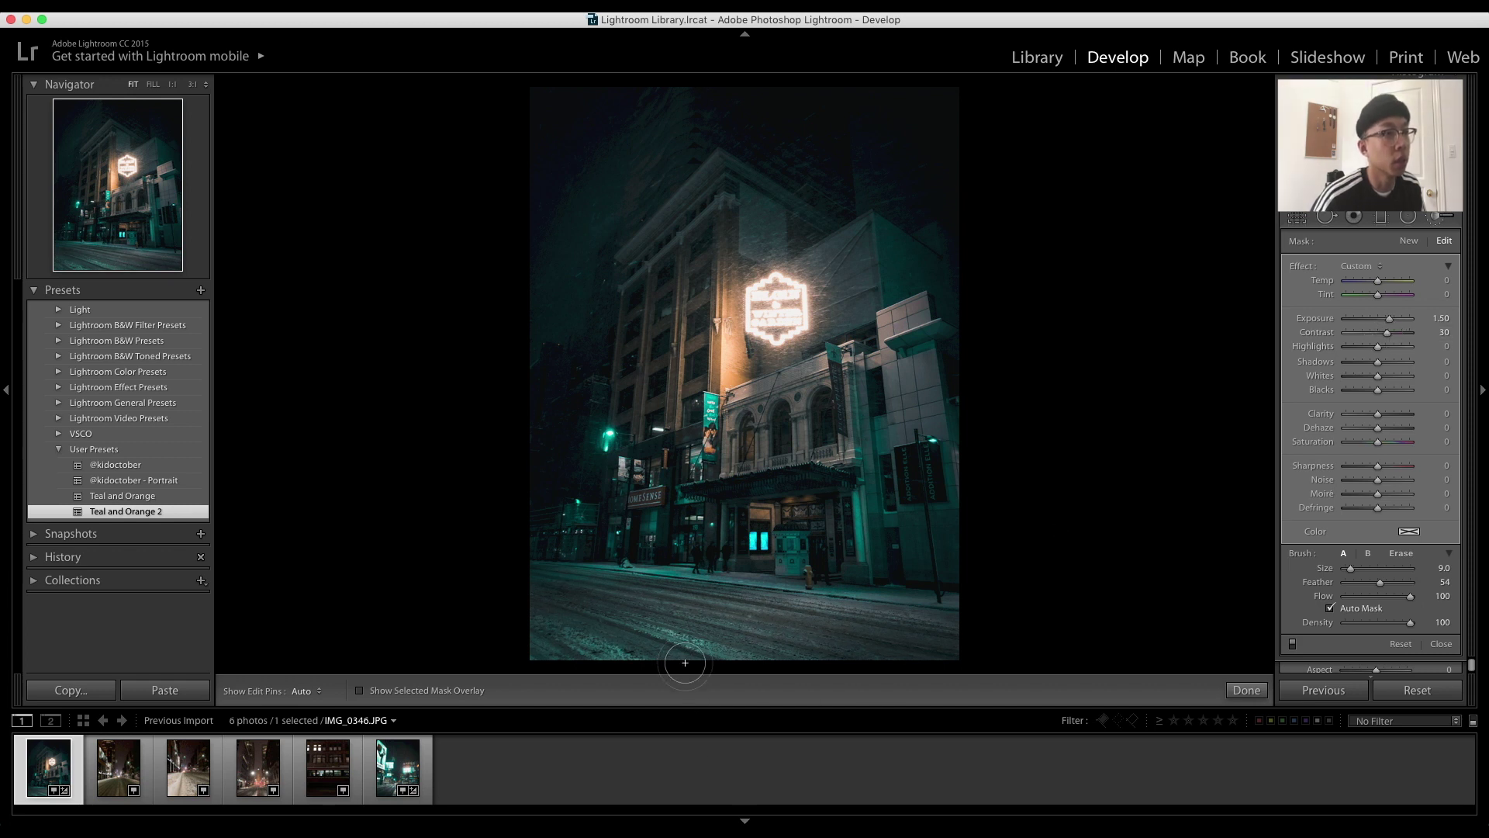
left_click_drag(1378, 445, 1358, 446)
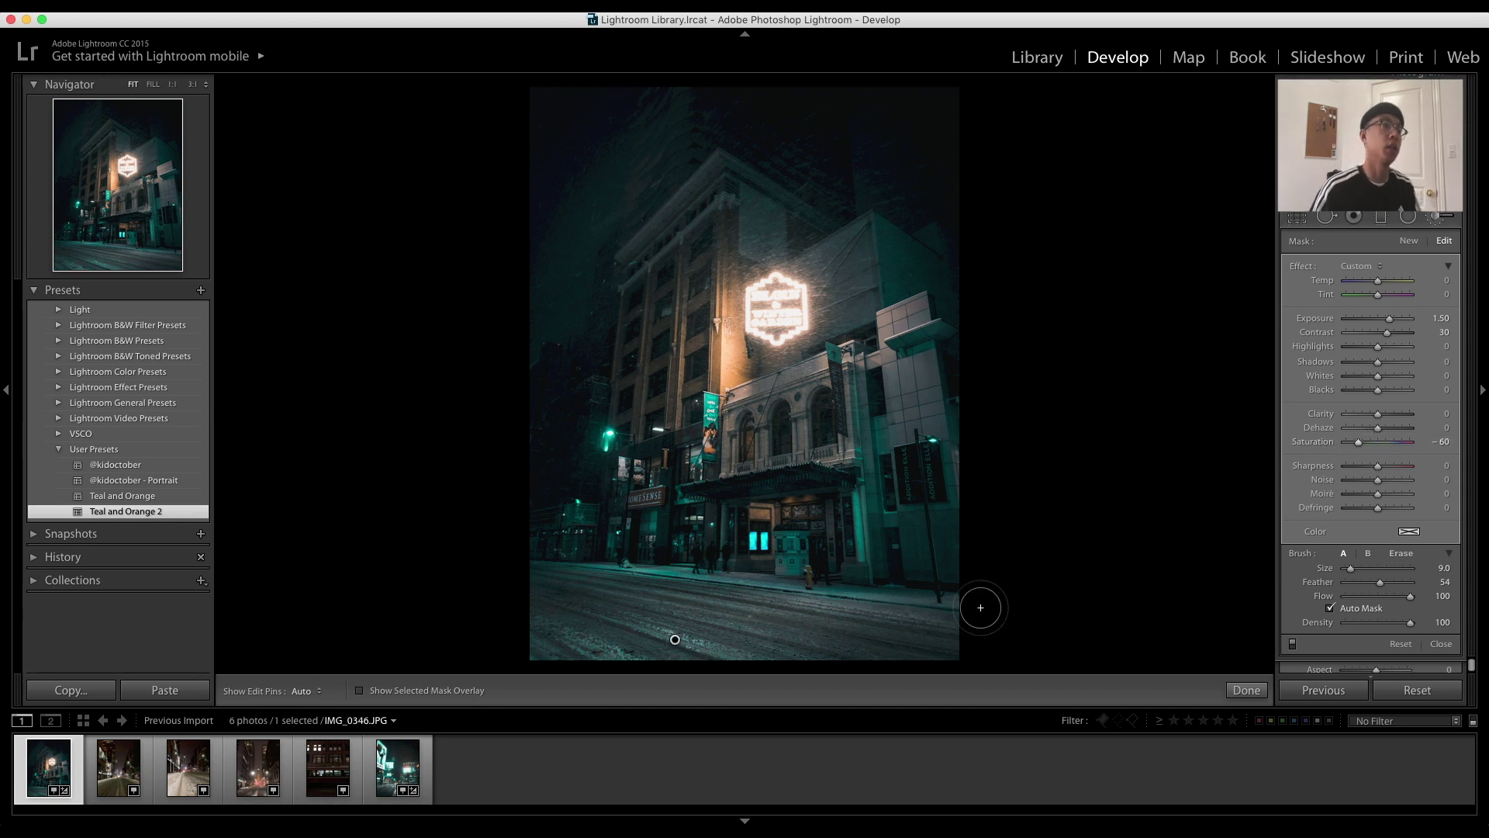
left_click(1258, 691)
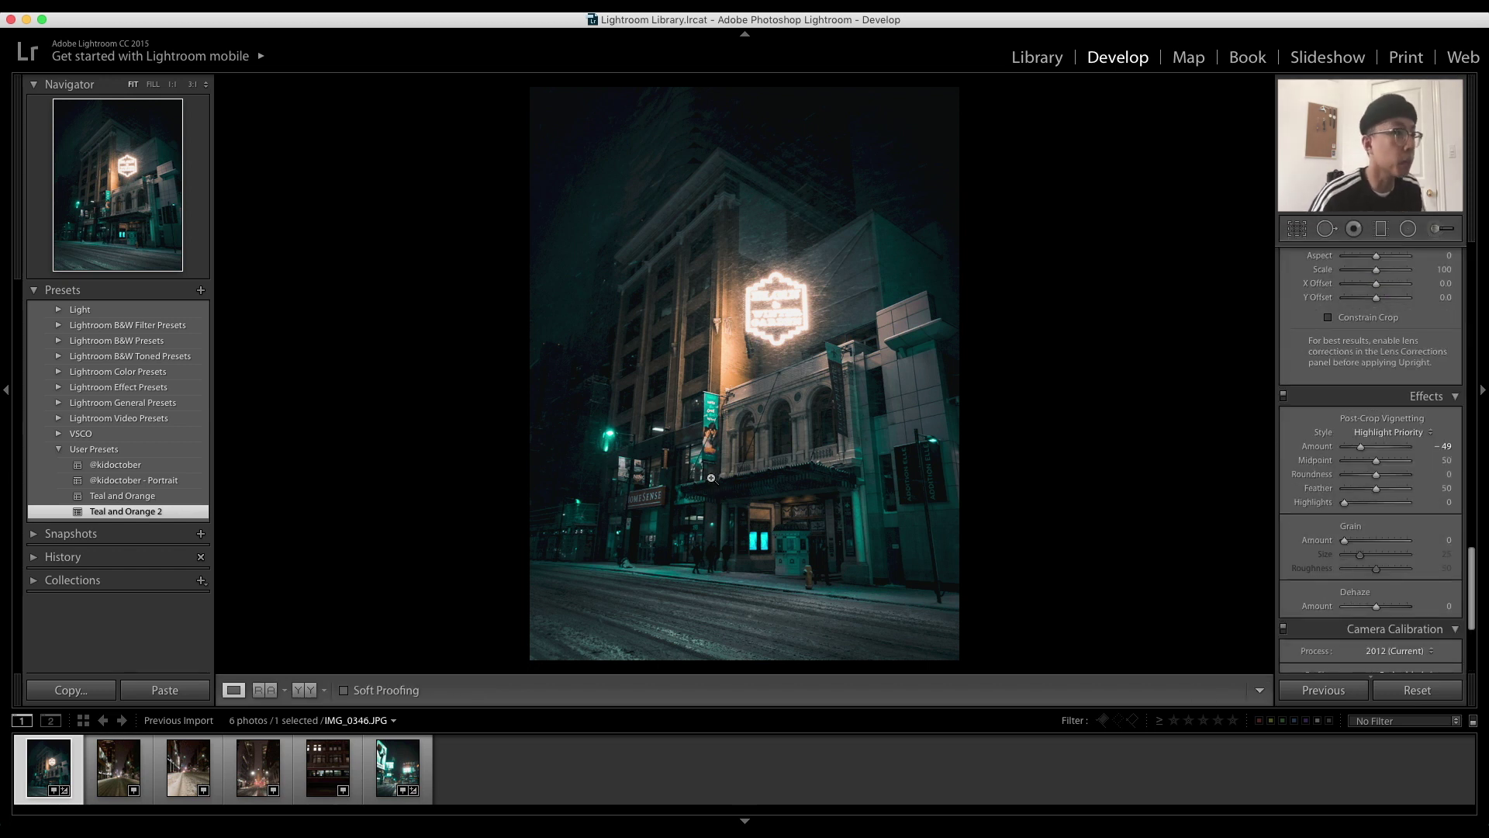
Apply the Teal and Orange 2 preset to the second photo in the filmstrip and straighten it along the tall building's vertical edge.
left_click(122, 758)
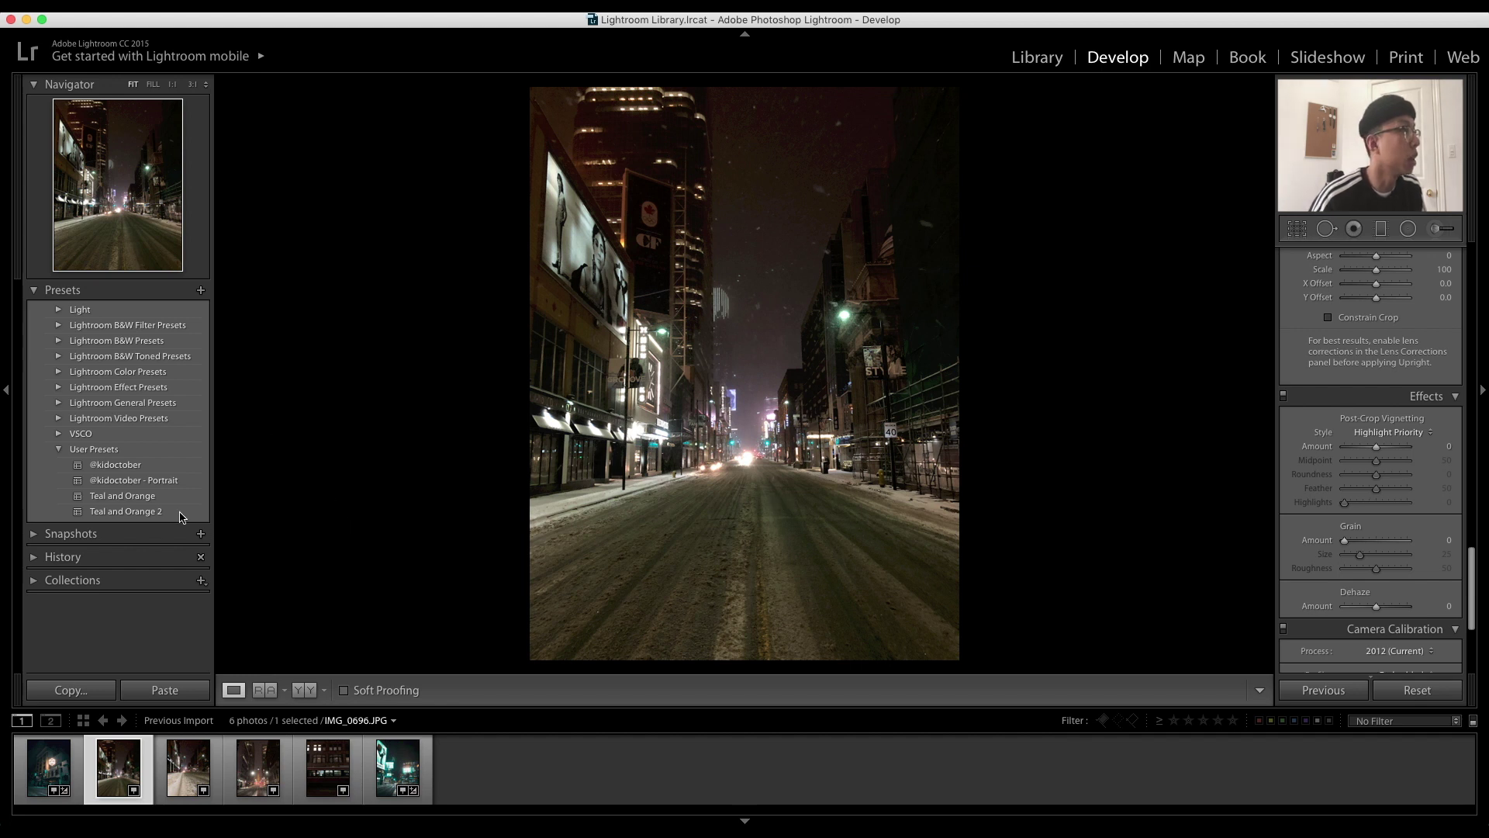
left_click(129, 514)
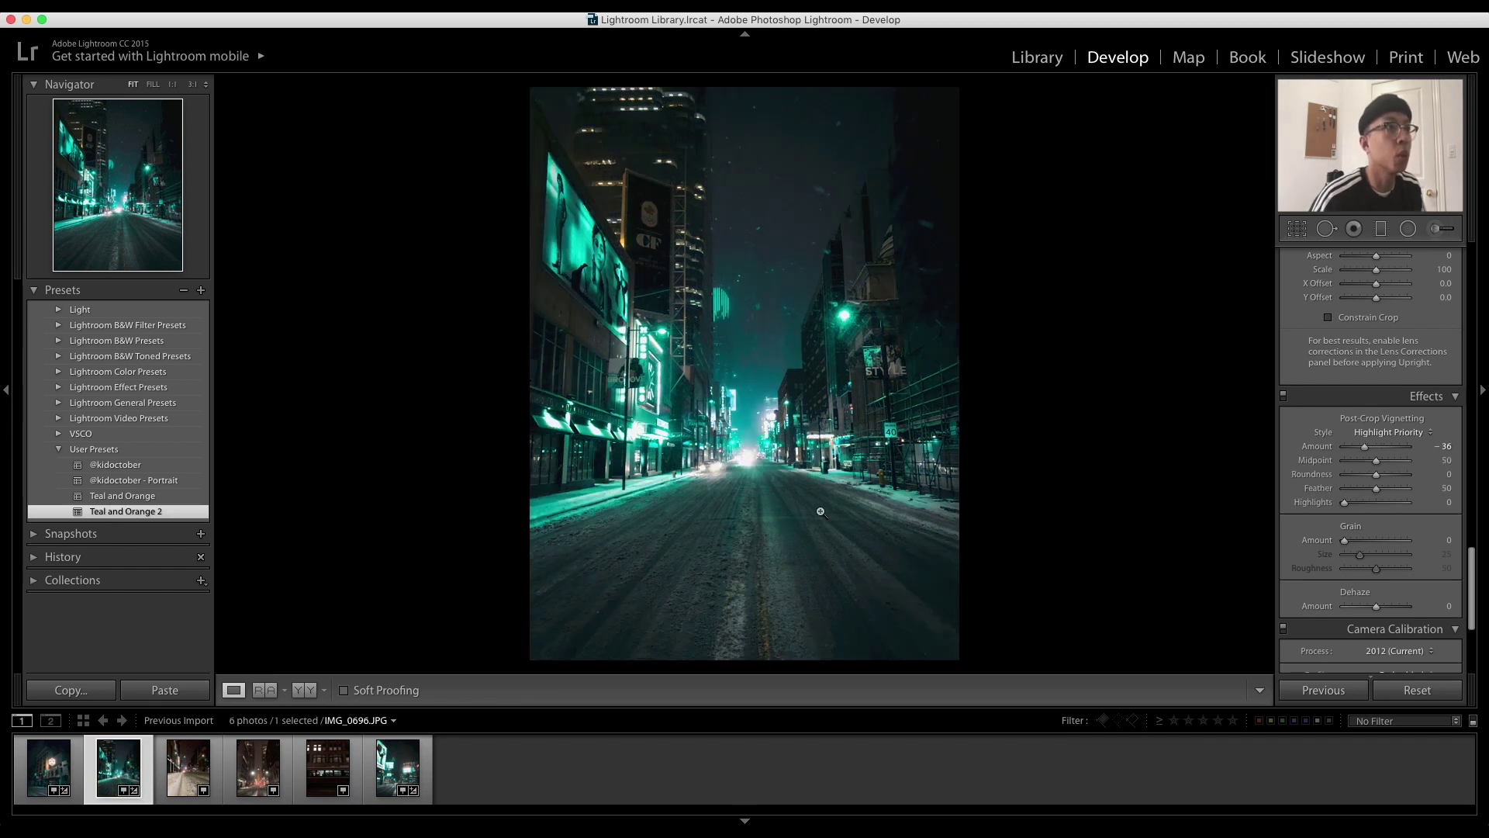
left_click_drag(1479, 609, 1472, 288)
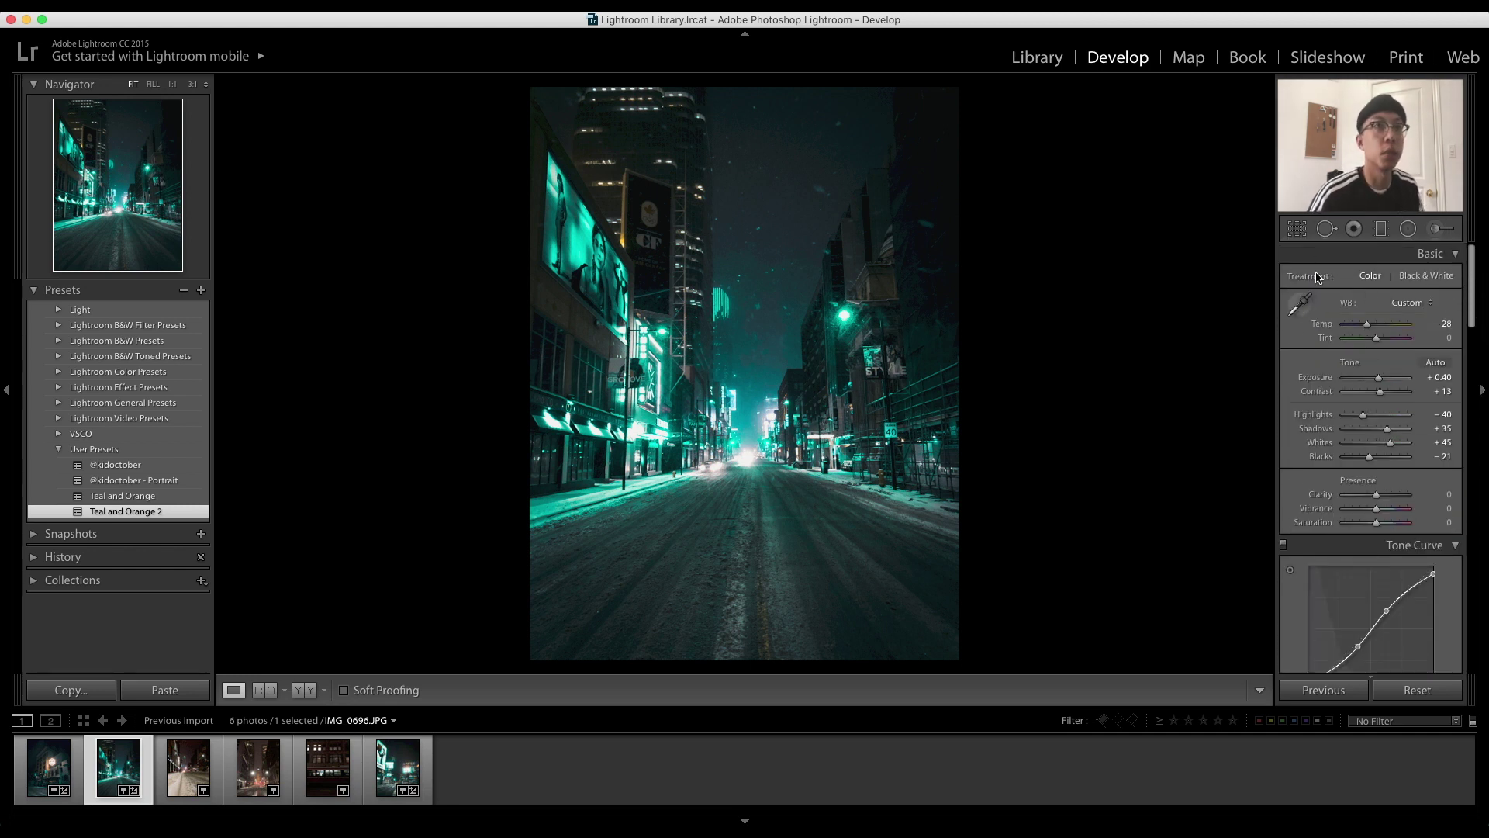
left_click(1298, 229)
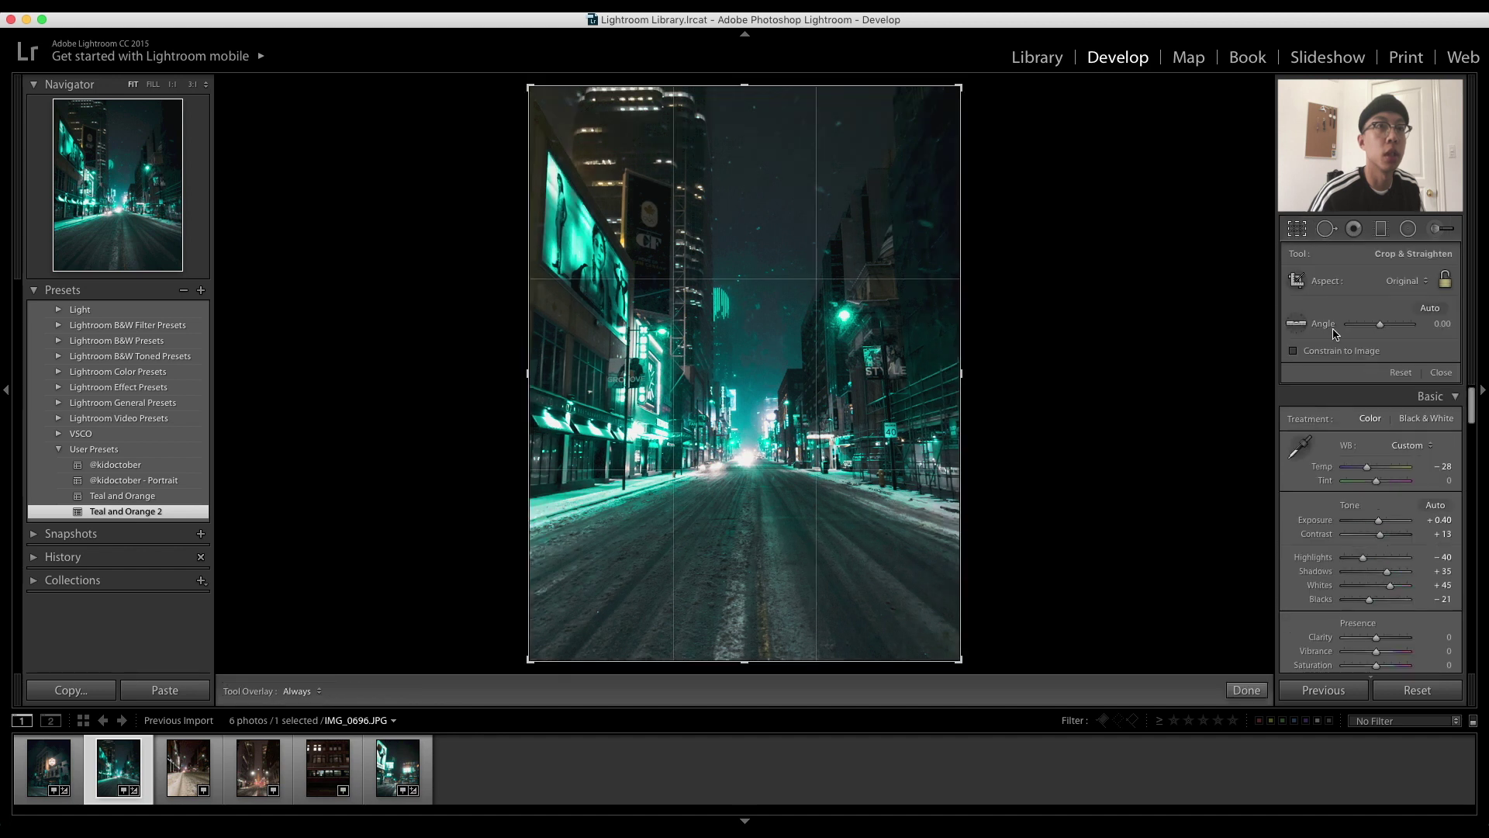
left_click(1295, 324)
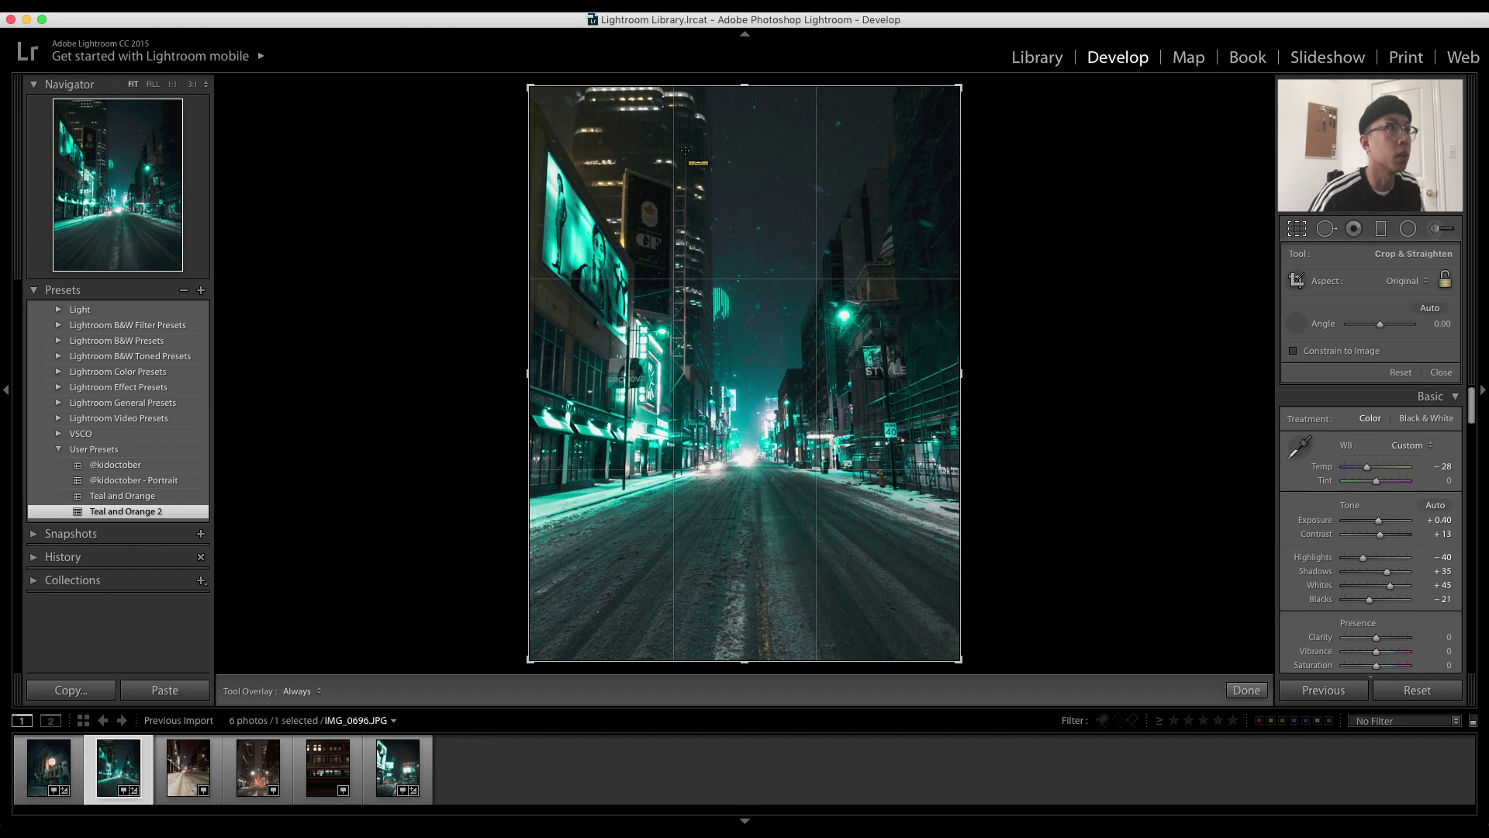
left_click_drag(685, 150, 686, 503)
left_click(1255, 699)
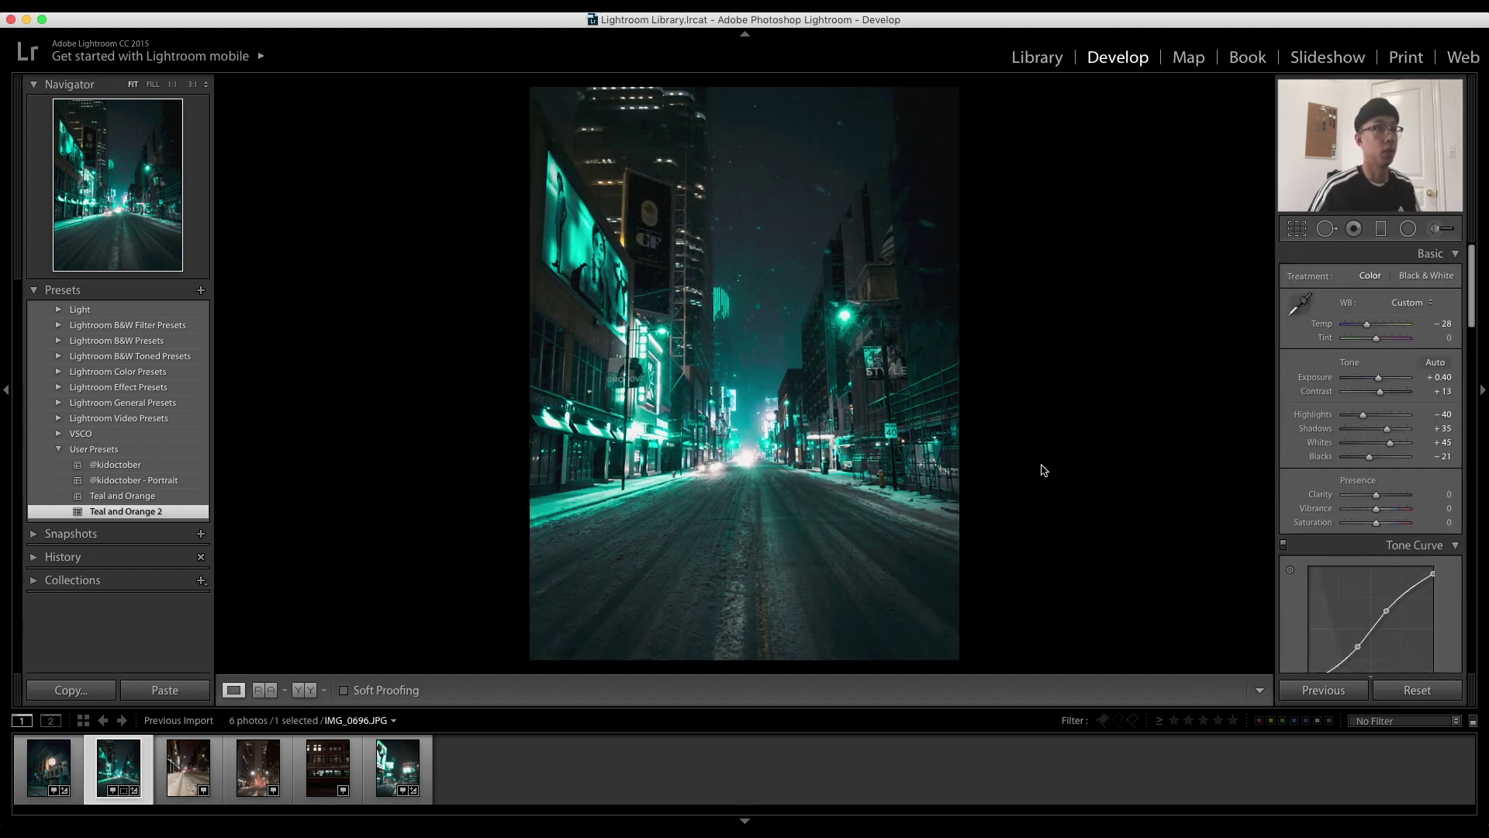
Set the photo's Temp to -12 and the orange channel's Hue to +18, Saturation to +75 and Luminance to +86.
left_click(1367, 325)
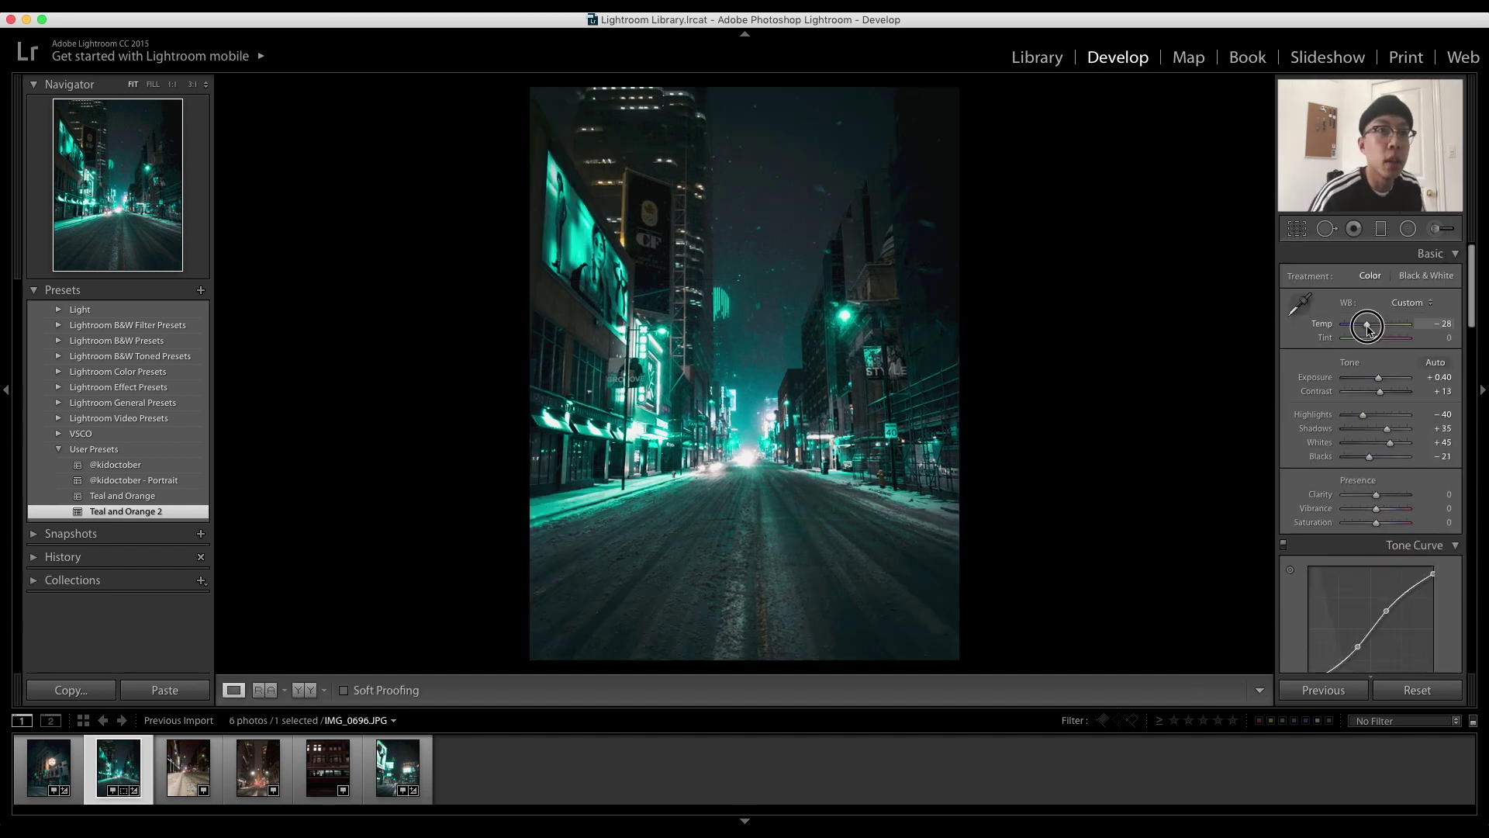
left_click_drag(1368, 329, 1374, 329)
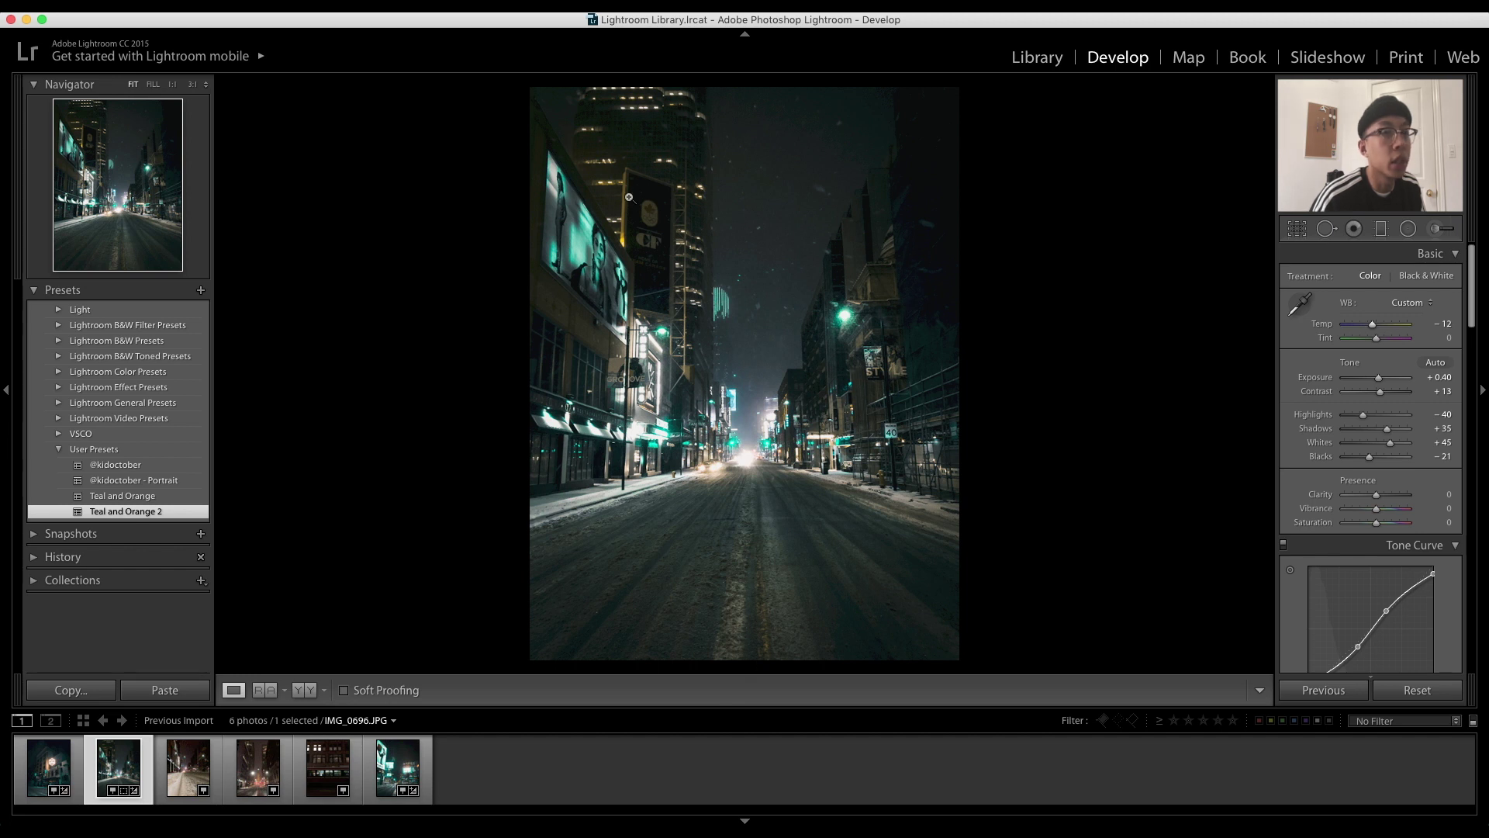
left_click_drag(1472, 288, 1471, 366)
left_click_drag(1368, 441, 1407, 459)
left_click(1323, 401)
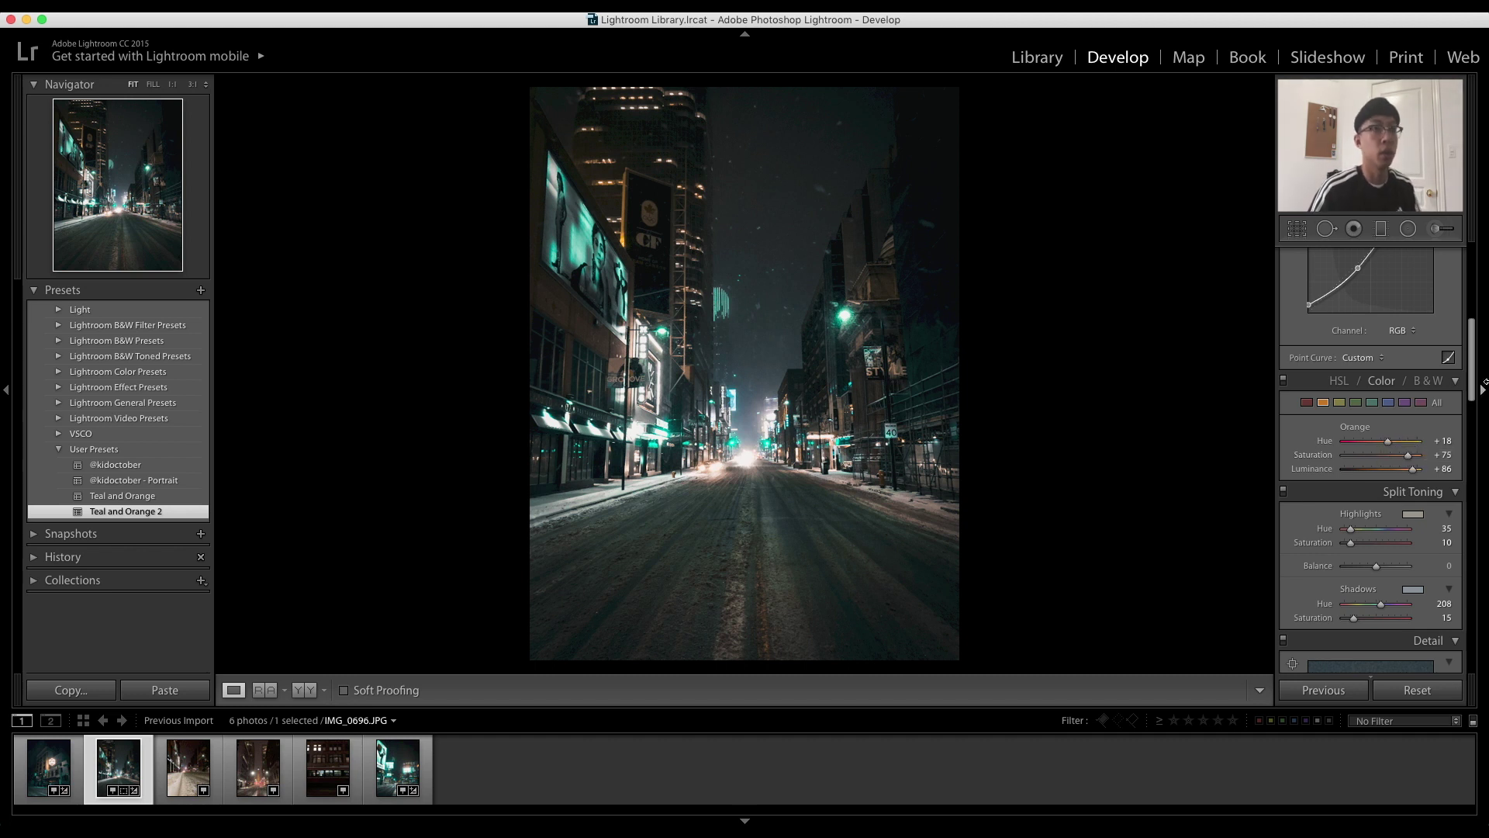
Set the photo's post-crop vignette Amount to -41, and adjust its Exposure to +0.90 and Temp to -17.
left_click_drag(1477, 361, 1481, 595)
left_click_drag(1365, 475, 1363, 474)
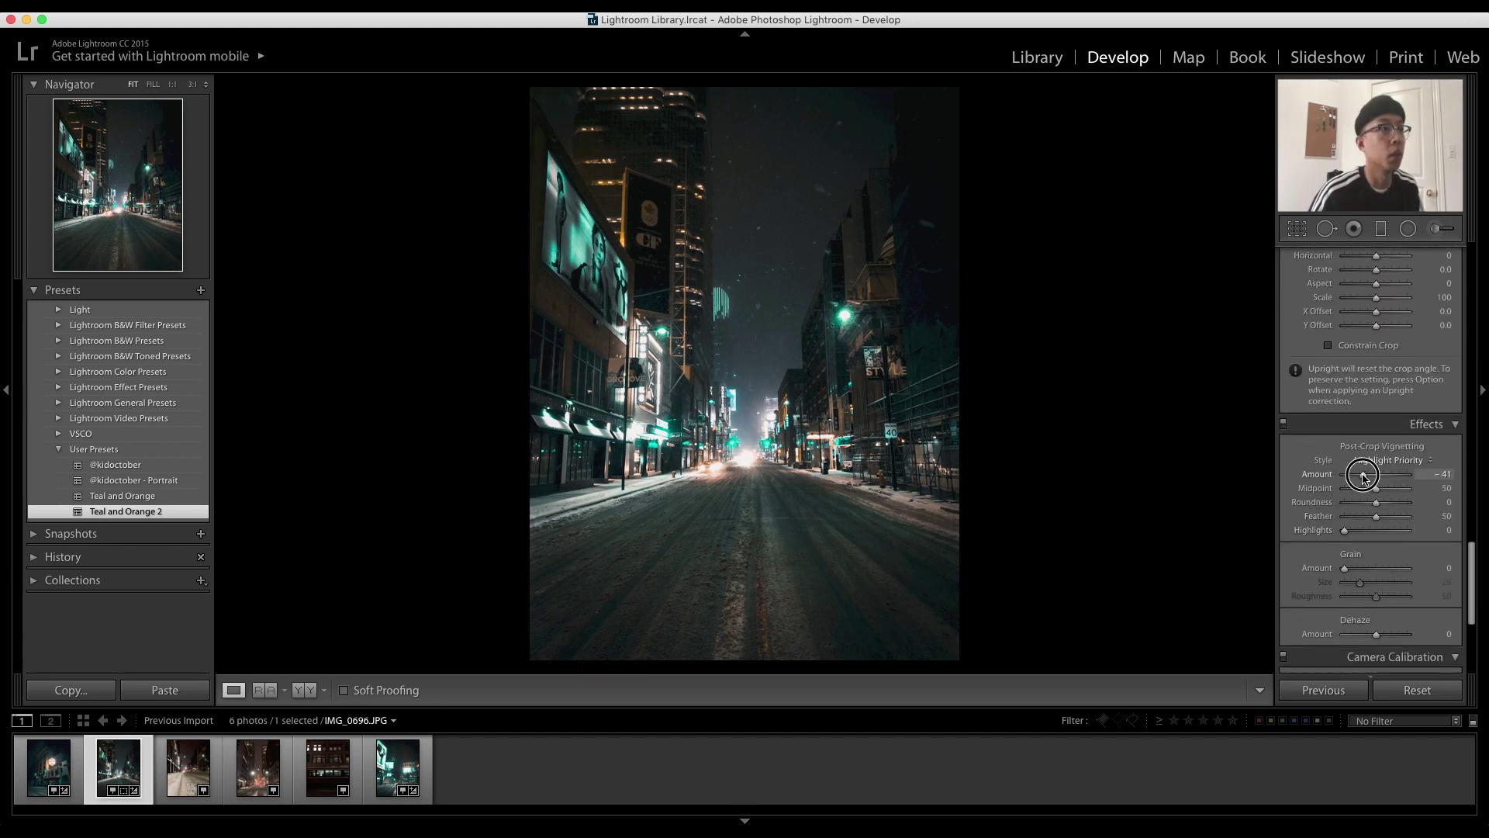
left_click_drag(1472, 551, 1472, 252)
left_click_drag(1380, 380, 1381, 380)
left_click_drag(1373, 325, 1371, 329)
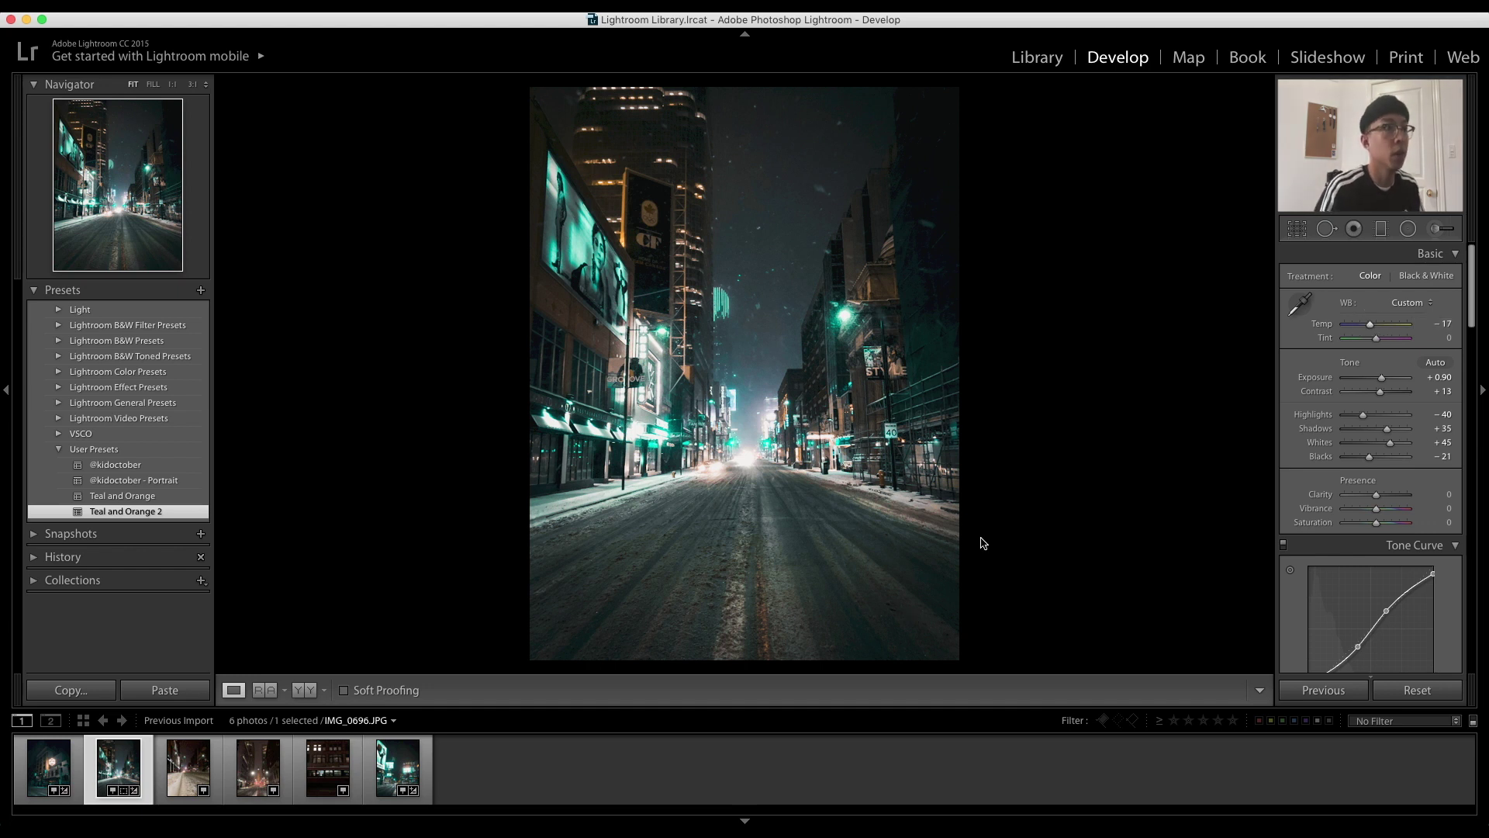
Compare the before and after versions of the second photo and the theatre photo.
key("backslash")
key("backslash")
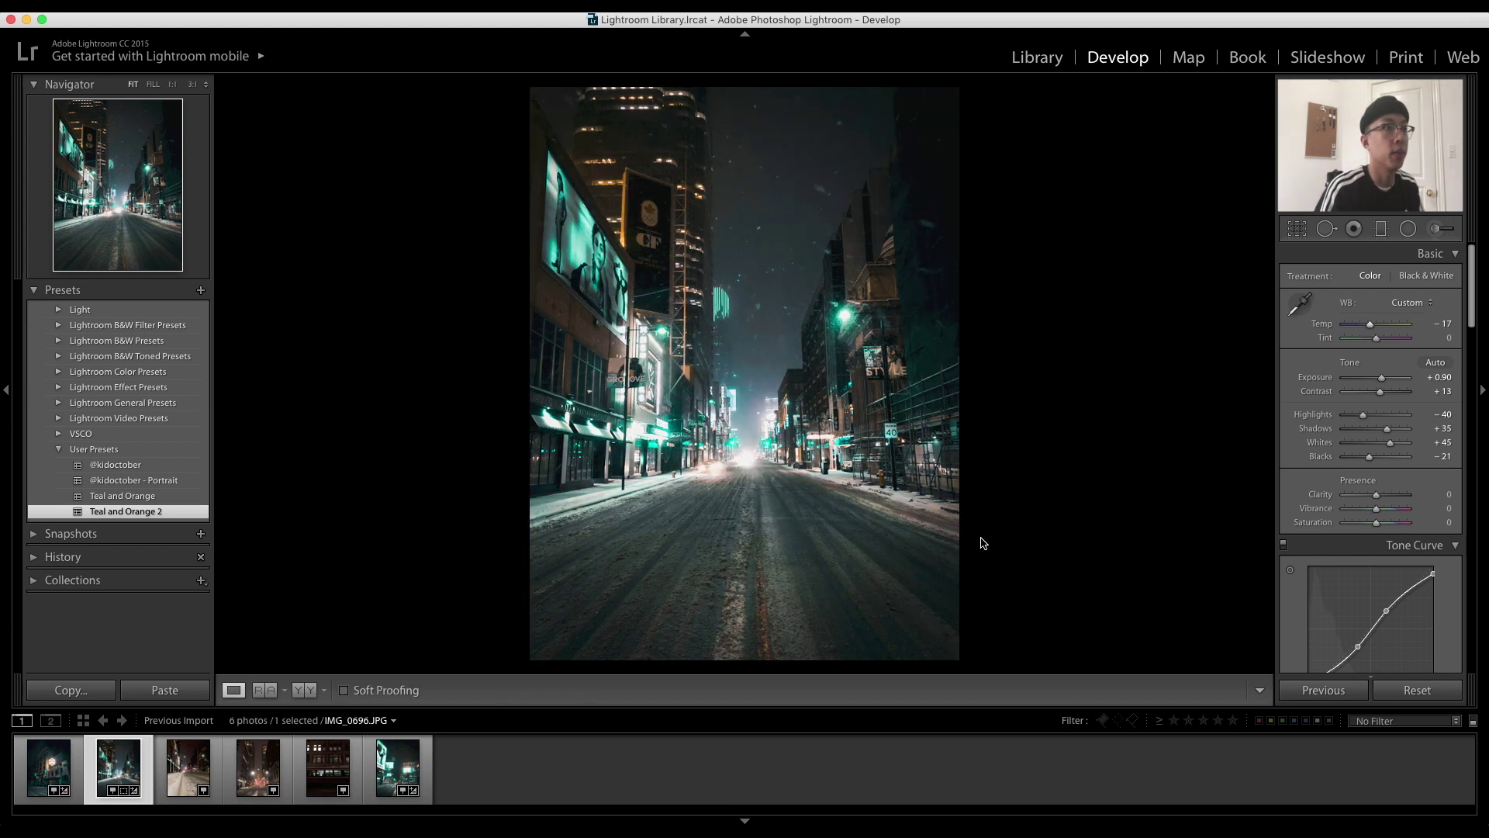
left_click(47, 780)
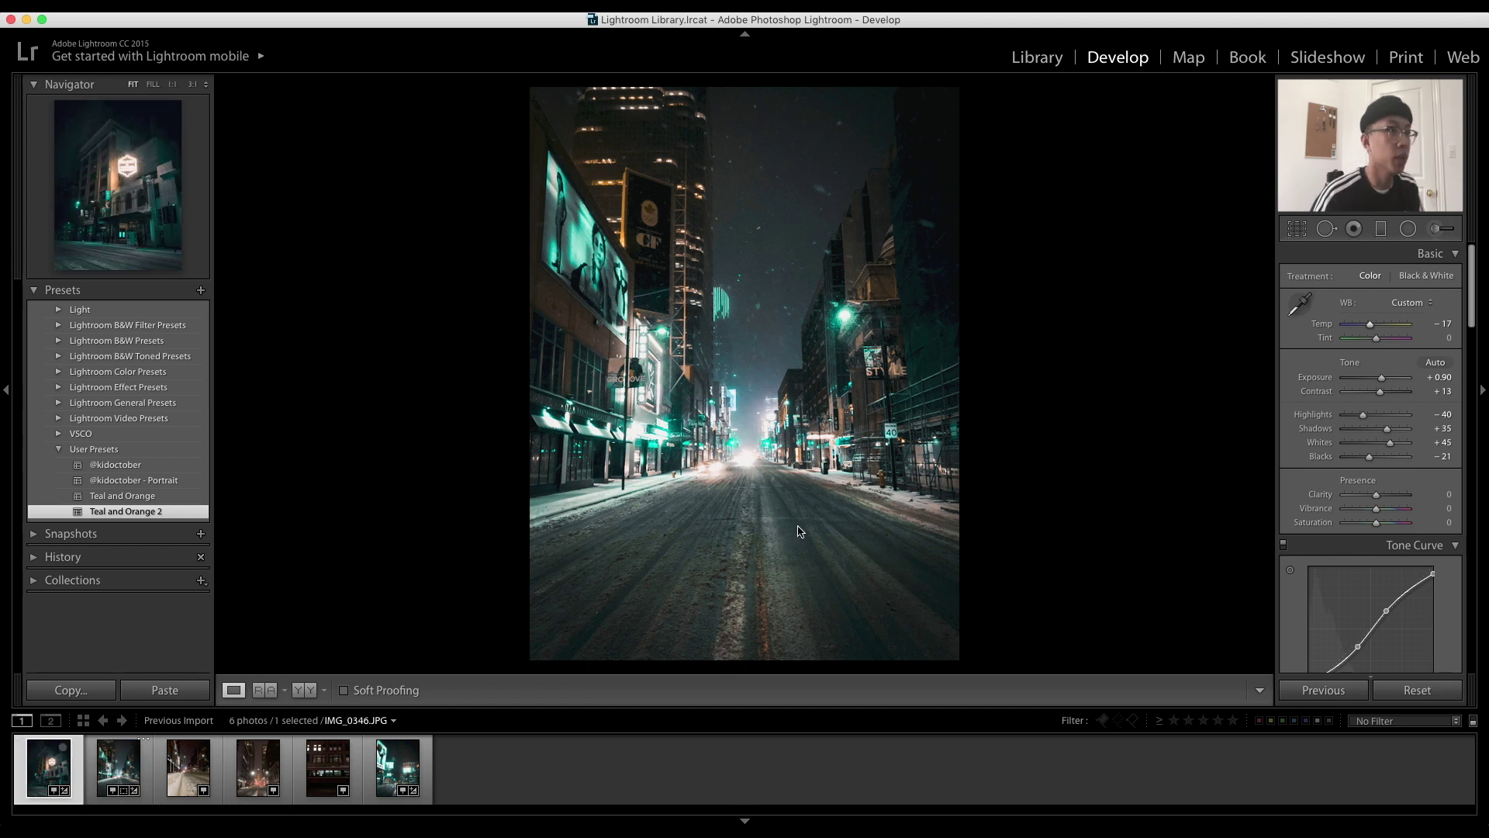
key("backslash")
key("backslash")
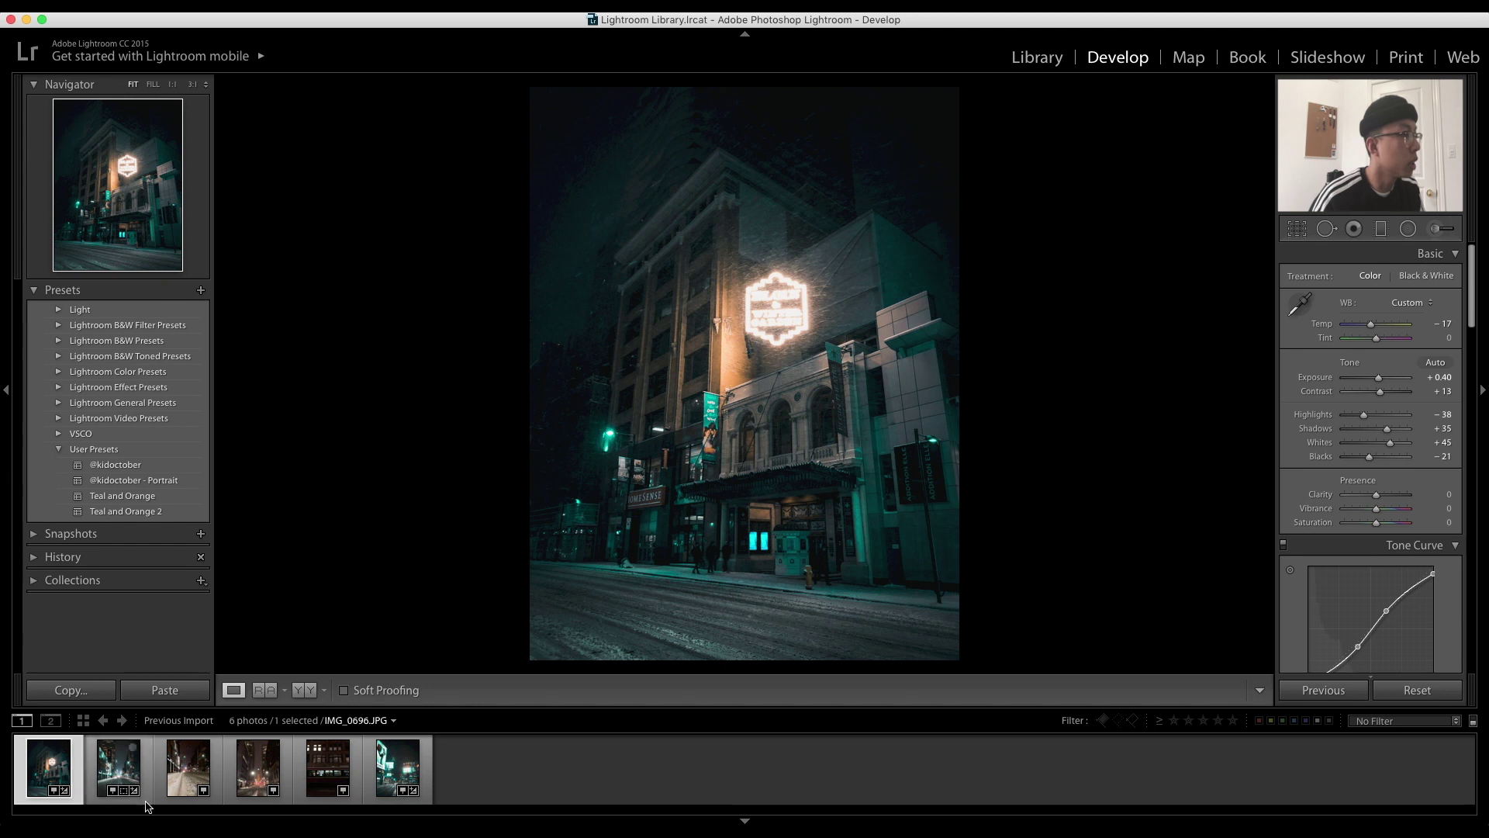
Apply the Teal and Orange 2 preset to the third photo and set its Temp to -13.
left_click(187, 768)
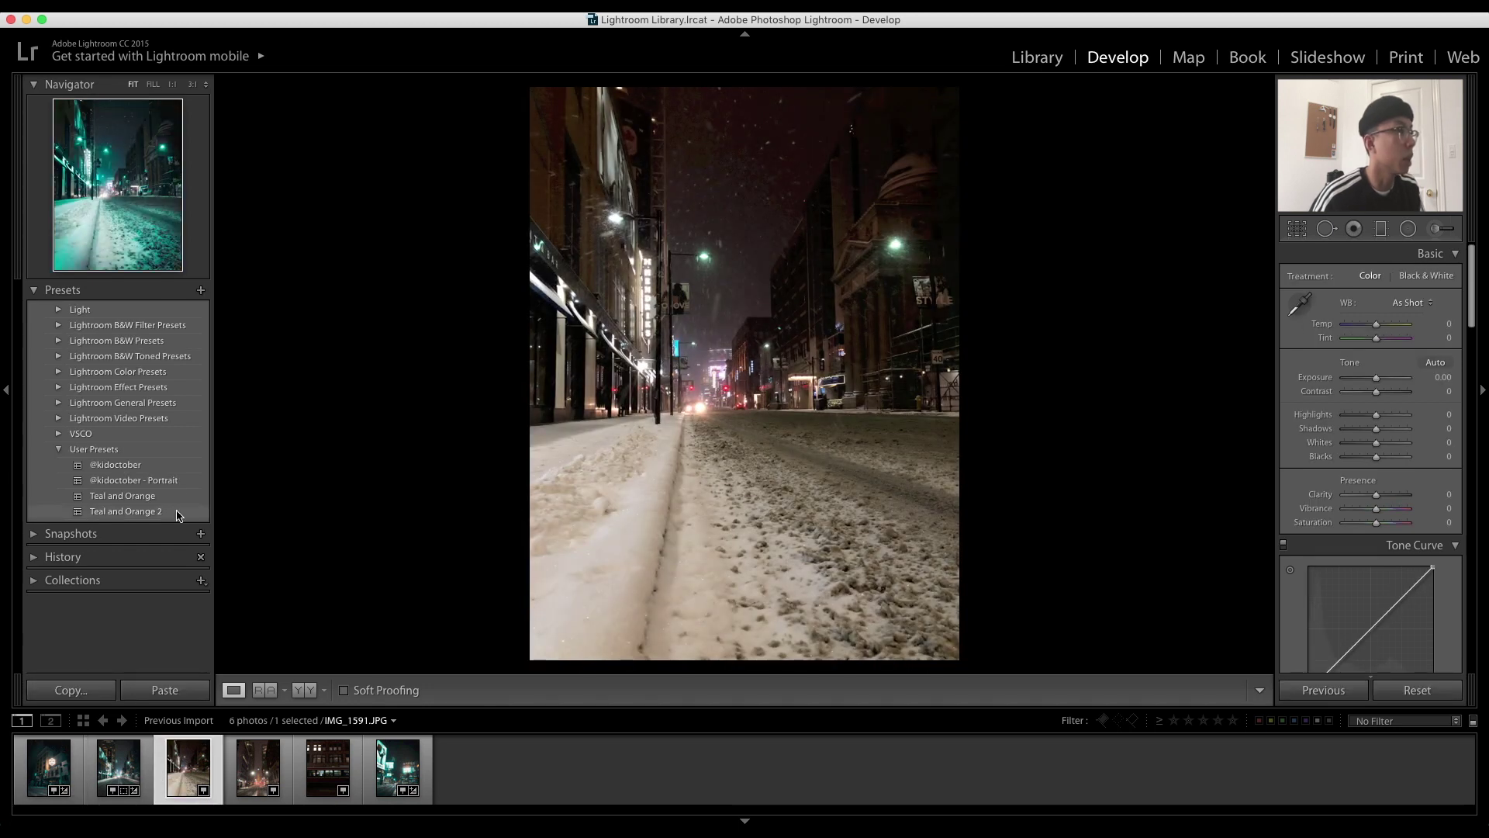
left_click(190, 512)
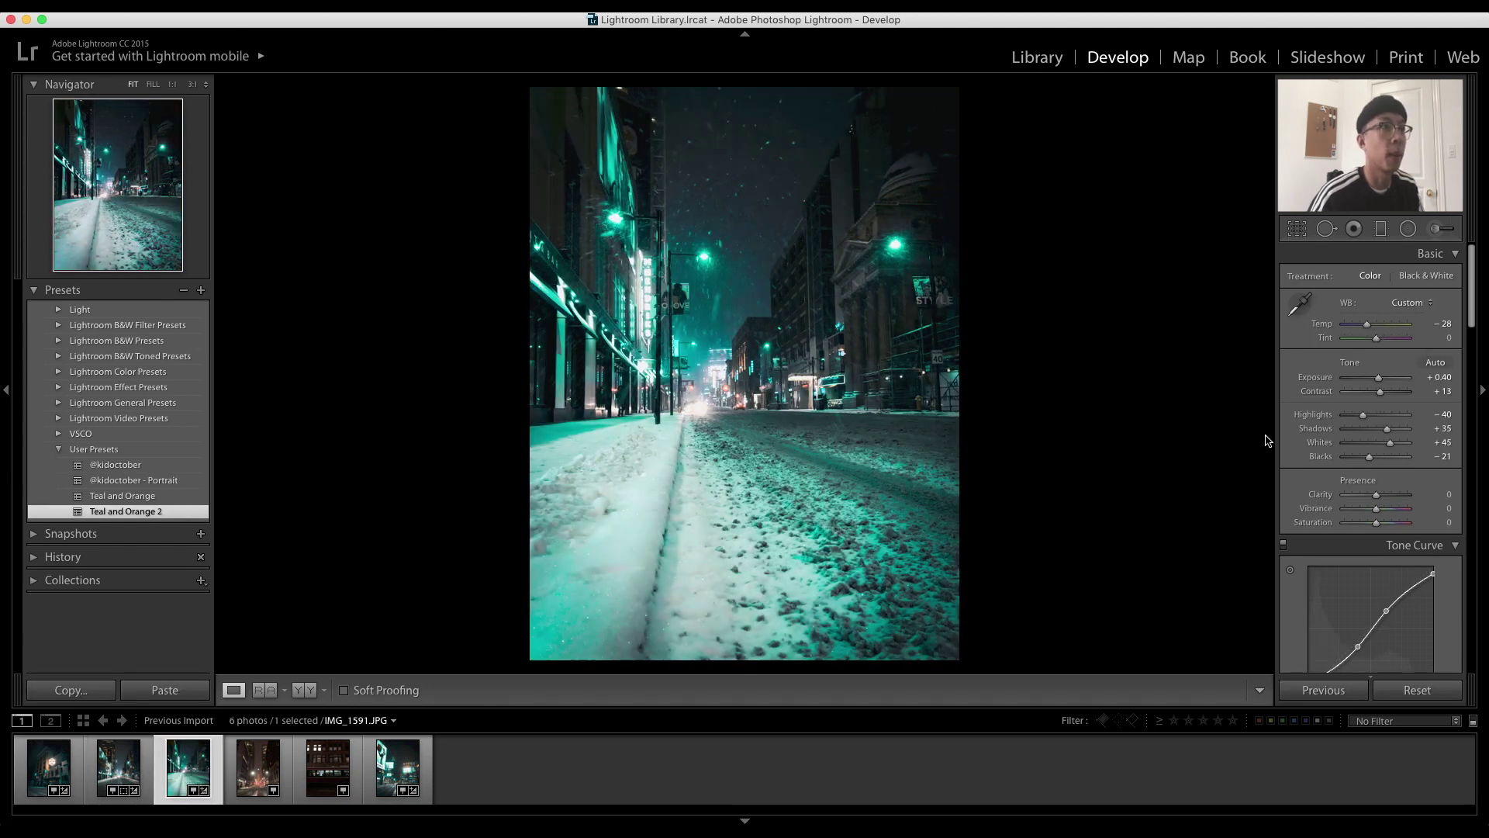
left_click_drag(1368, 324, 1374, 330)
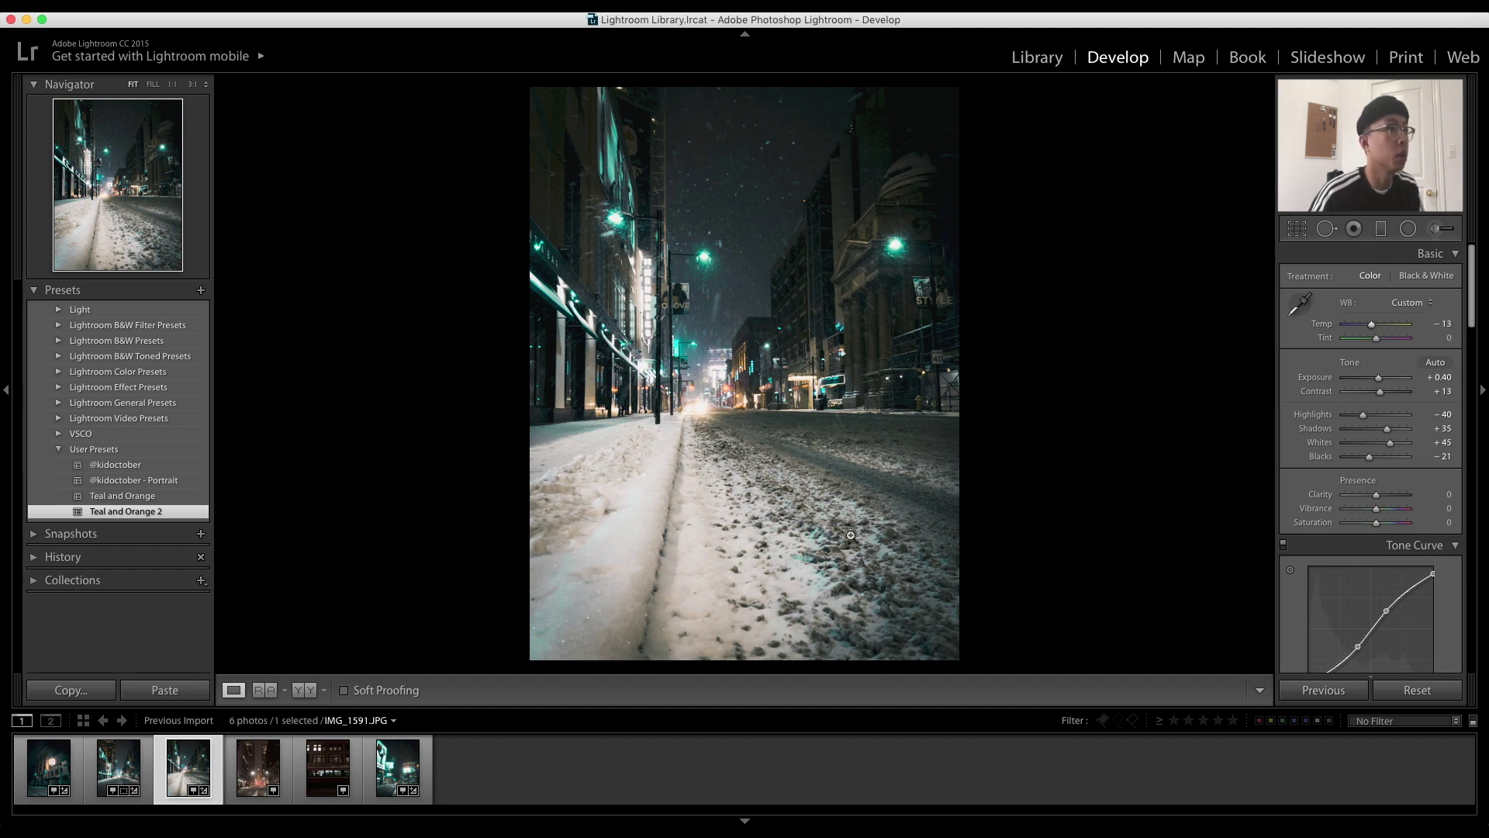
Copy the second photo's develop settings and paste them onto the third photo after resetting it.
left_click(127, 776)
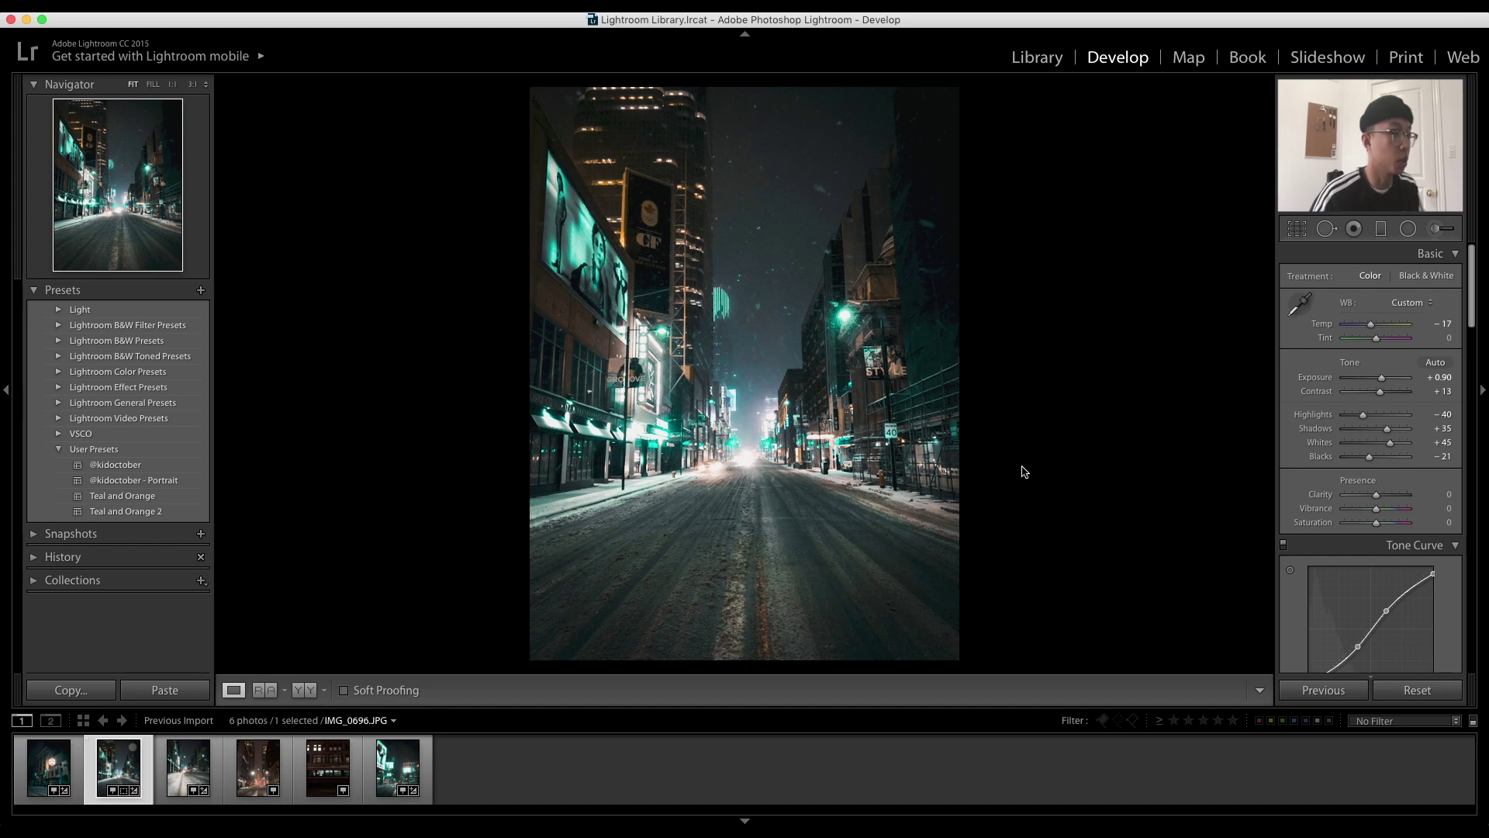
key("super+shift+c")
left_click(965, 444)
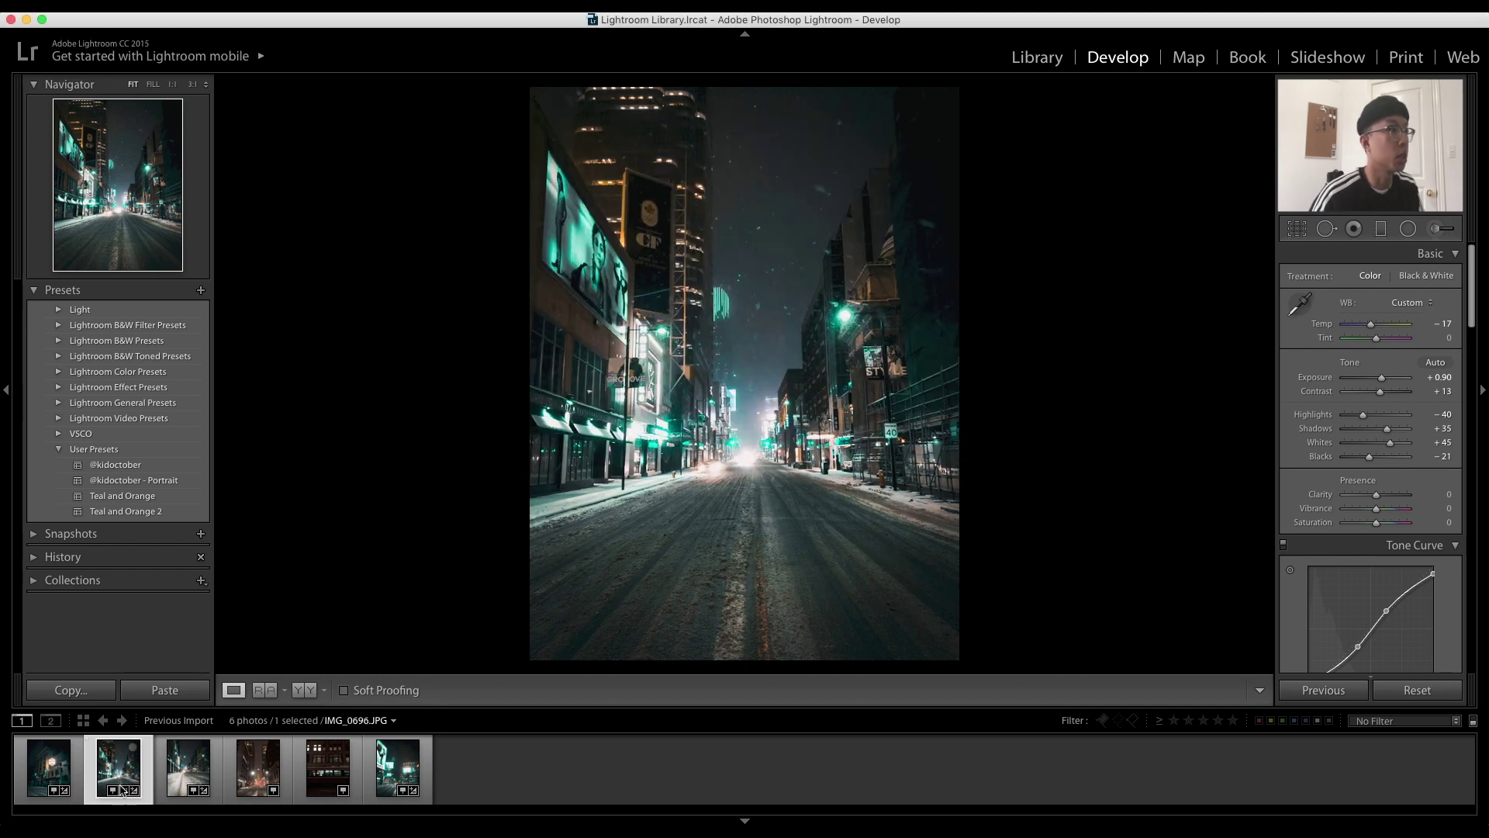
left_click(188, 768)
left_click(1418, 690)
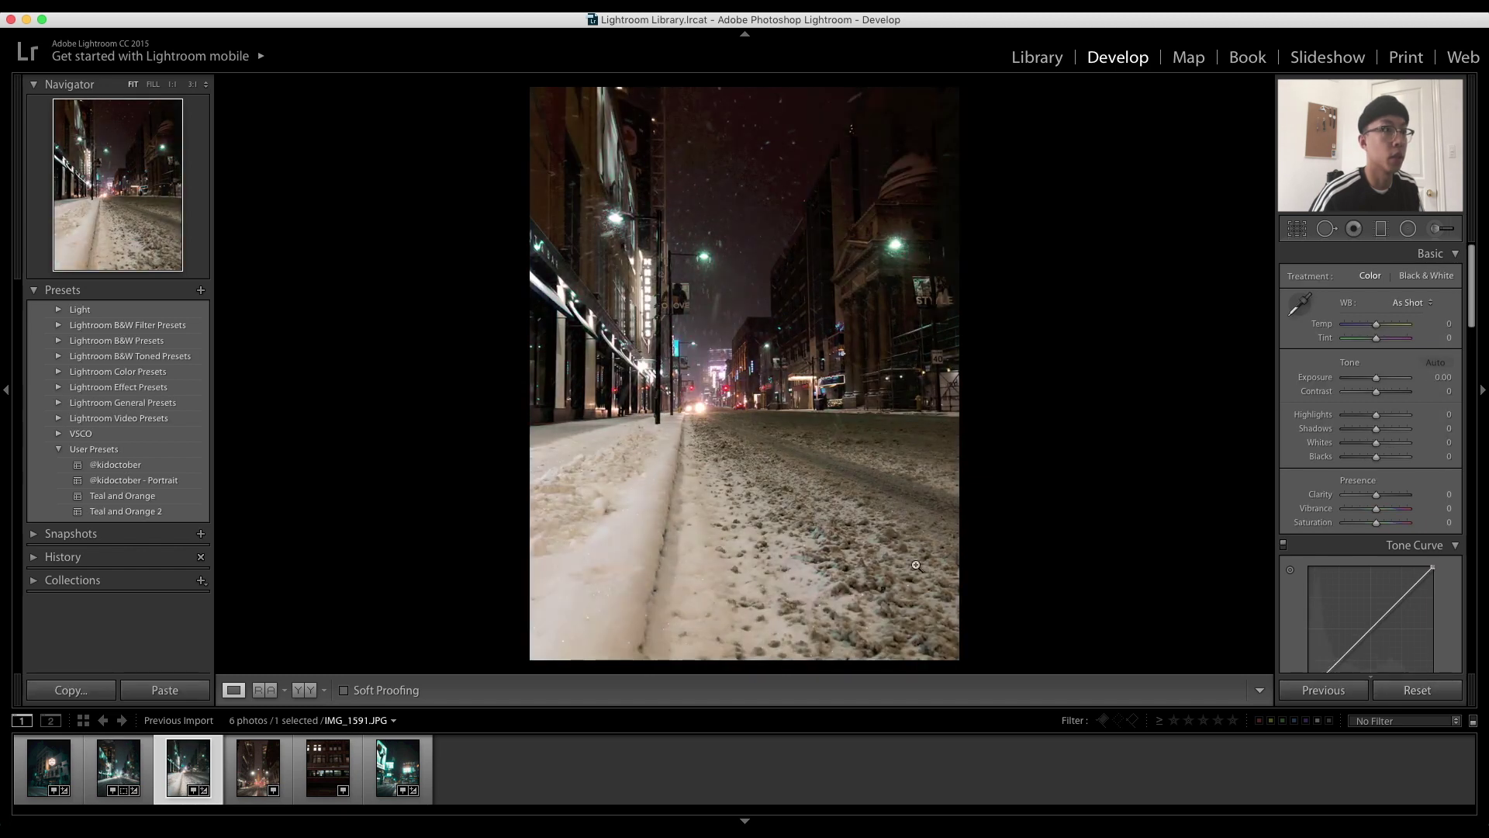
key("super+shift+v")
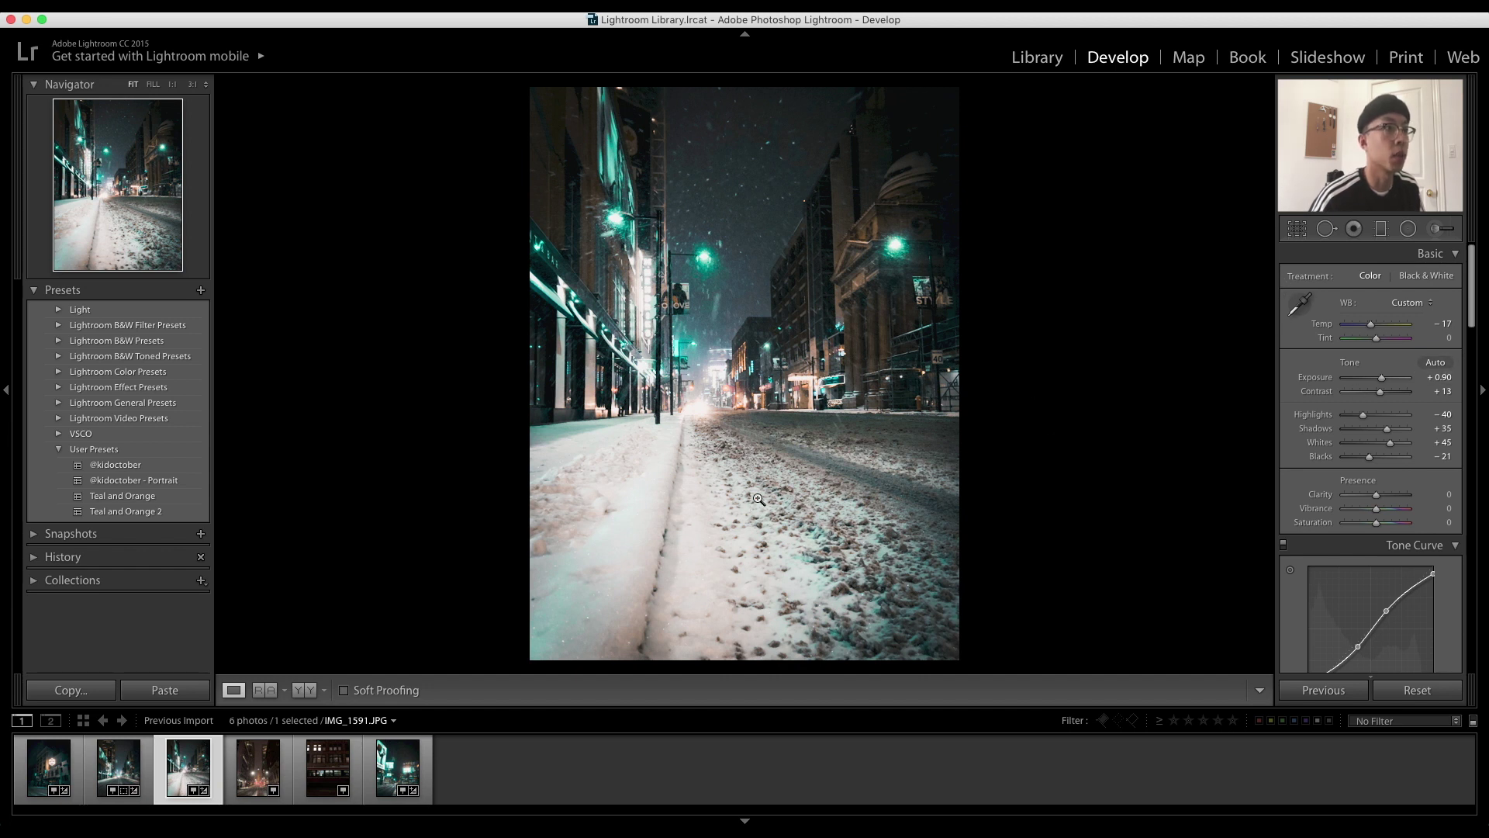
Paste the copied settings onto the clock tower photo and set its Highlights to -100.
left_click(265, 768)
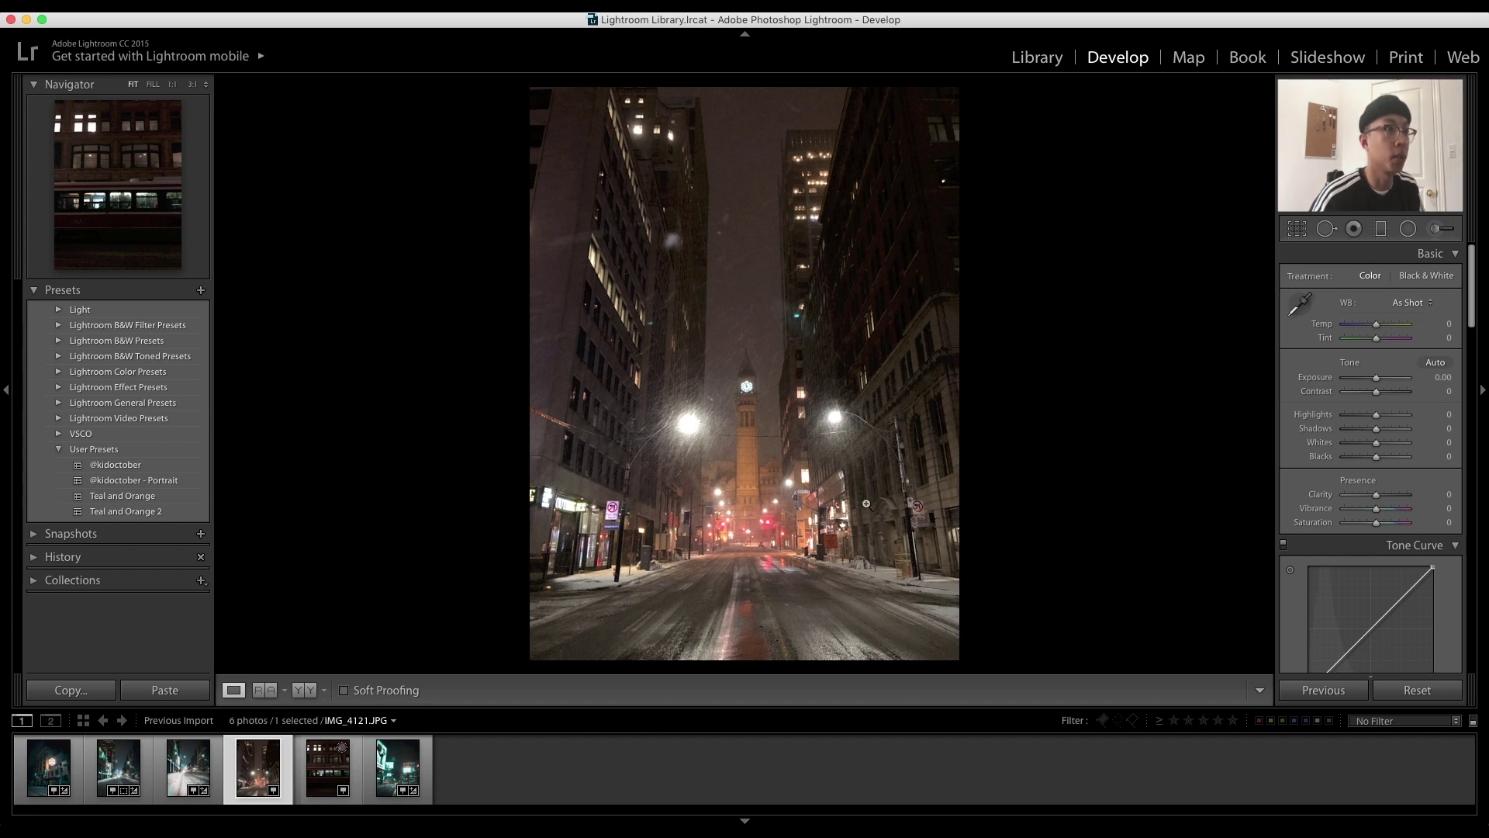
key("super+shift+v")
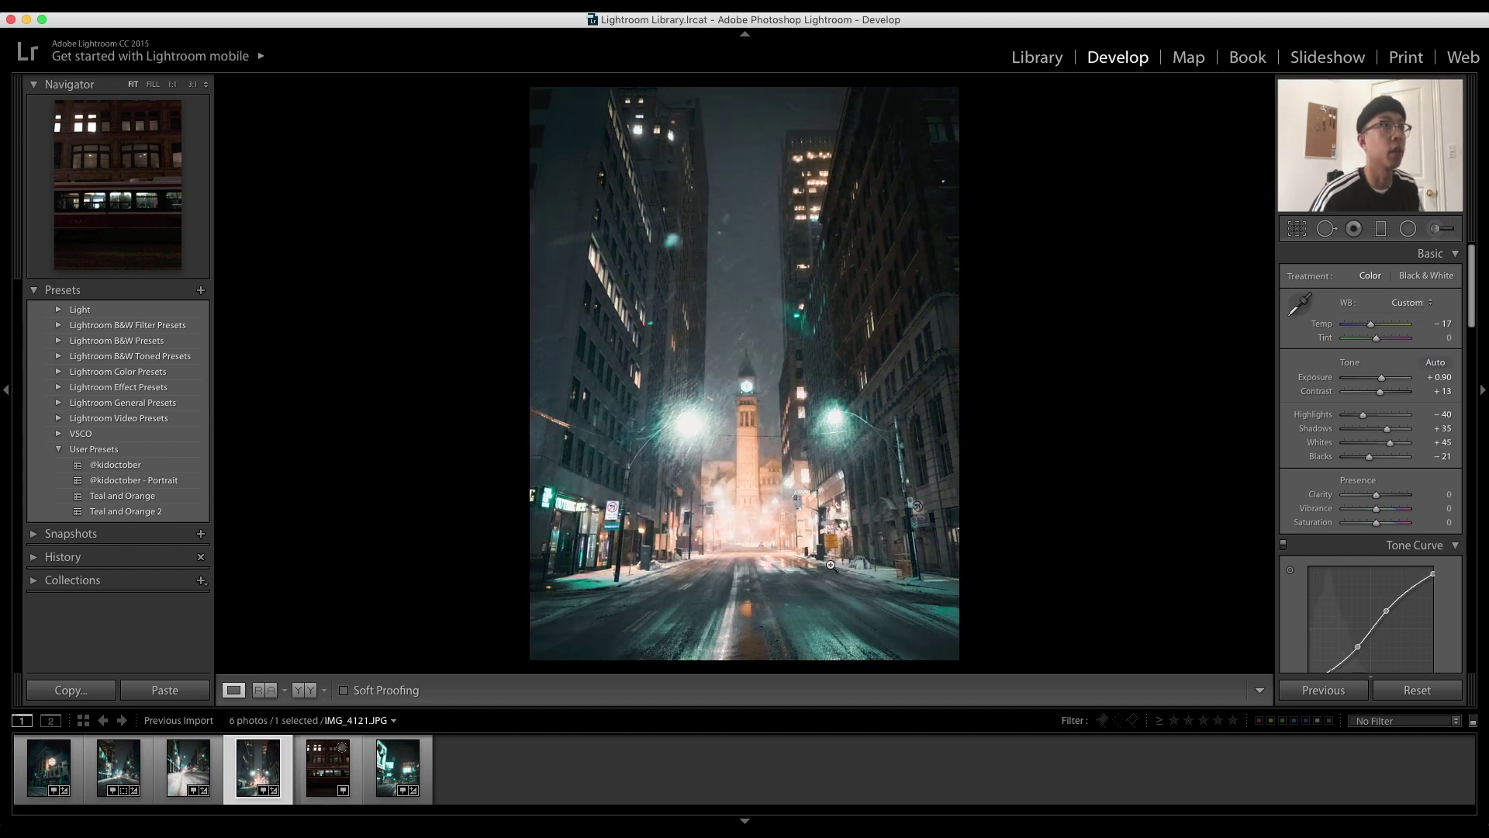
left_click_drag(1476, 296, 1476, 256)
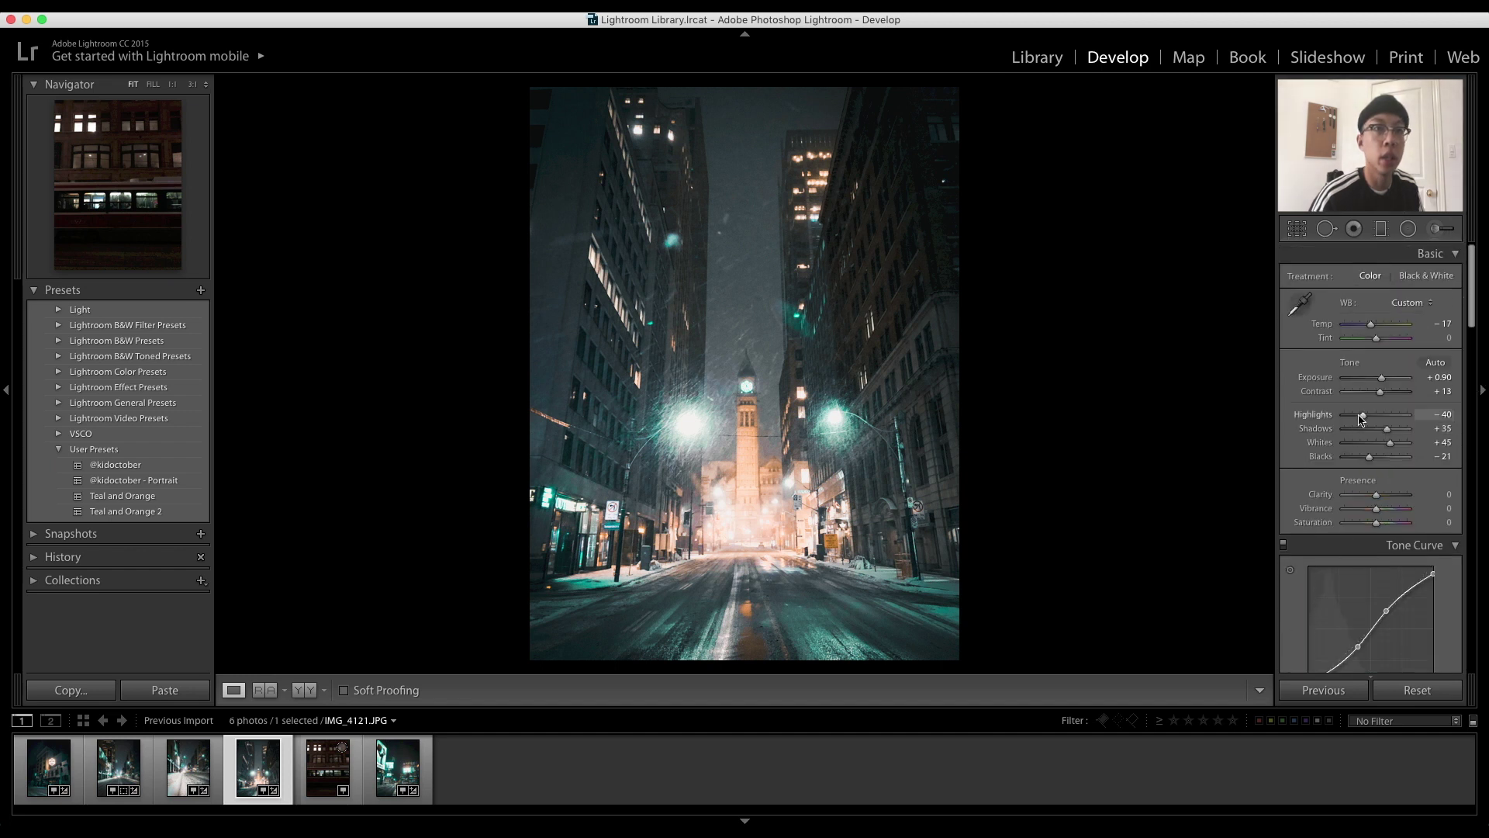
left_click_drag(1366, 419, 1344, 426)
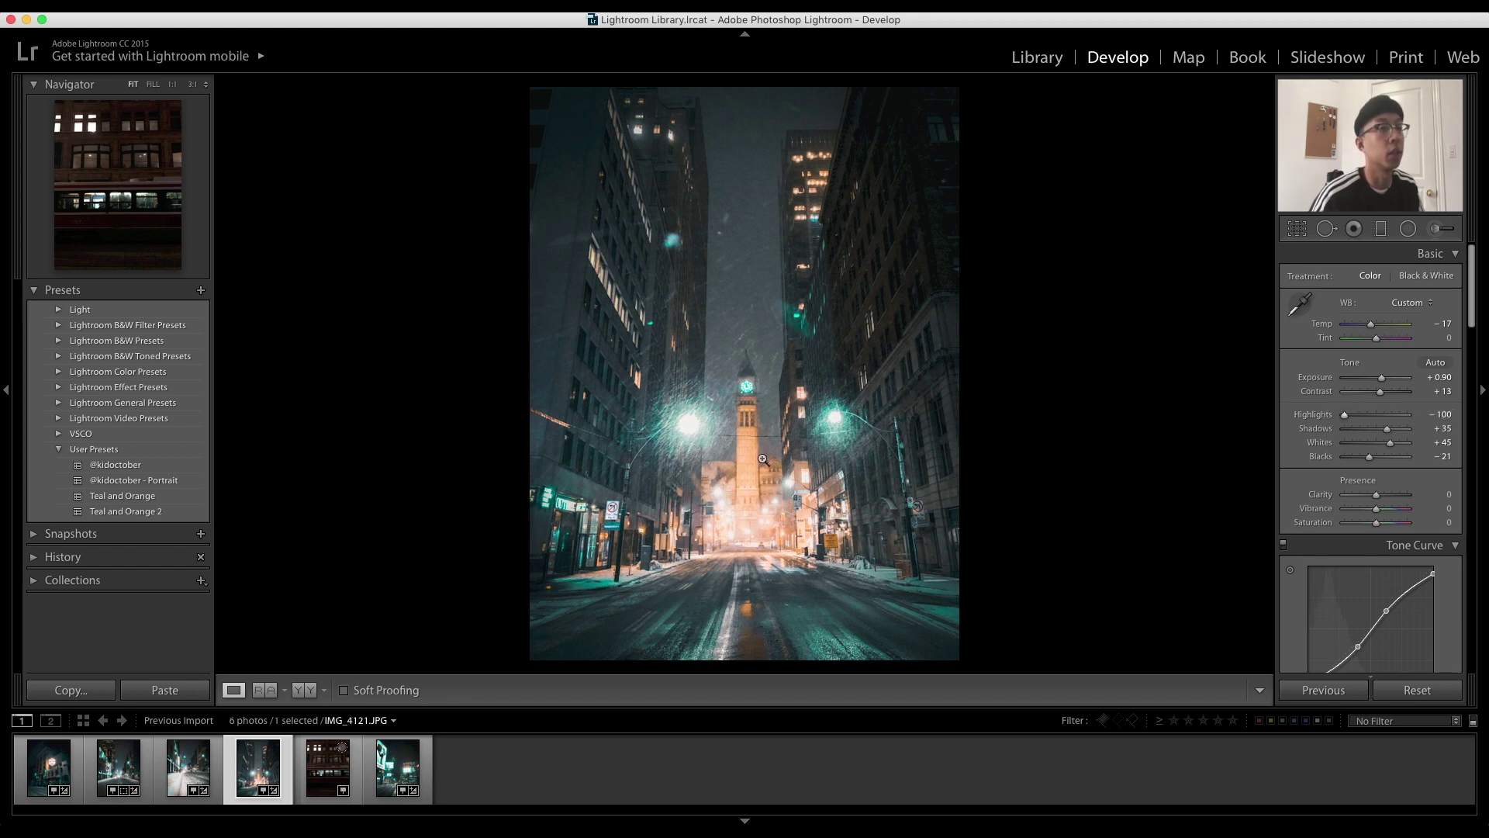
Adjust the Amount of the clock tower photo's post-crop vignette.
left_click_drag(1470, 301, 1466, 589)
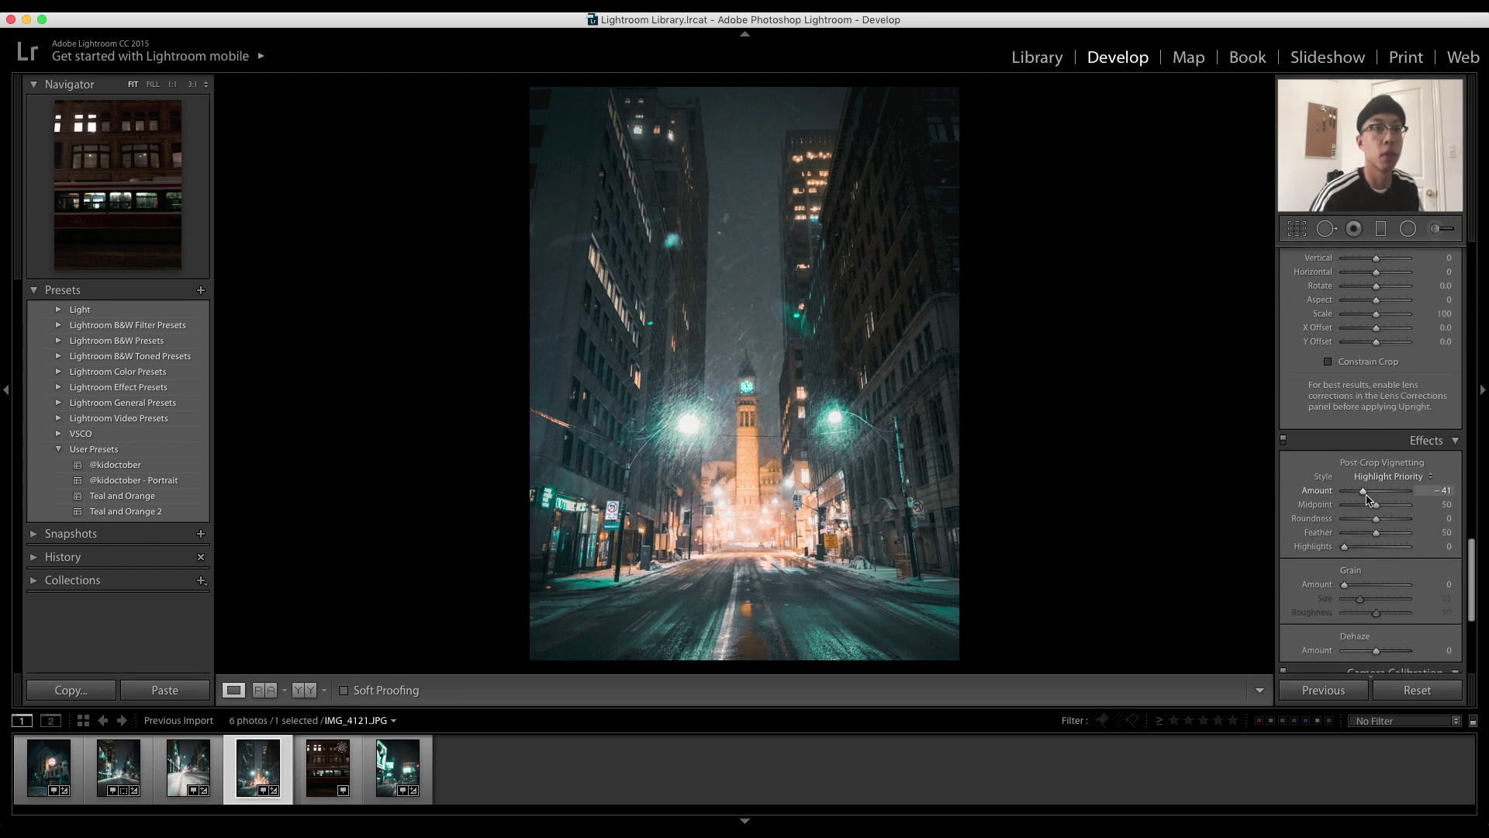
mouse_move(1363, 491)
left_mouse_down()
mouse_move(1384, 491)
mouse_move(1364, 505)
left_mouse_up()
scroll(1471, 451, "up", 15)
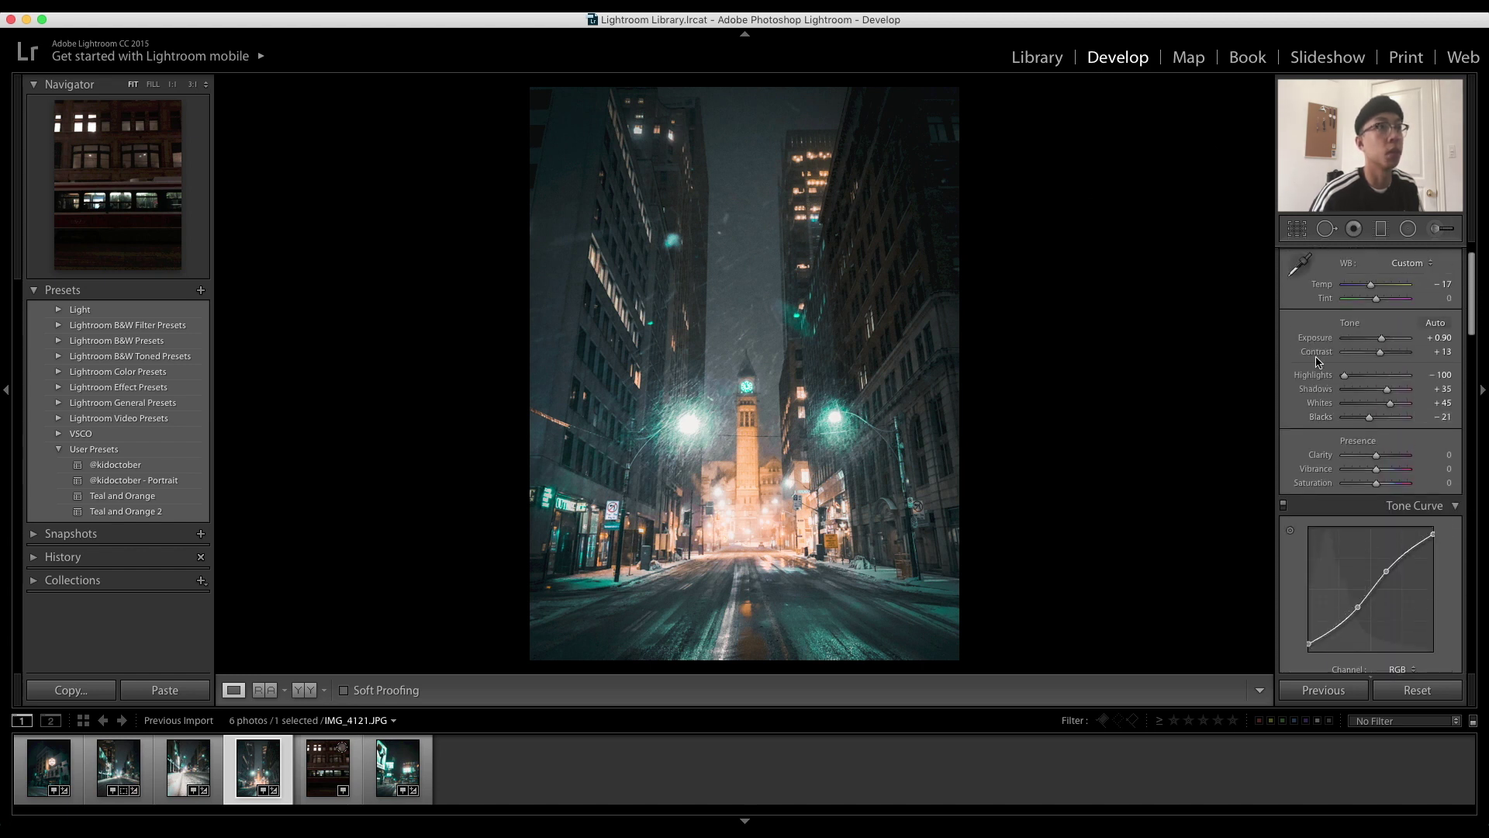
Add a graduated filter from the clock tower photo's sky down to the street with Temp 0 and Exposure -0.72.
left_click(1381, 228)
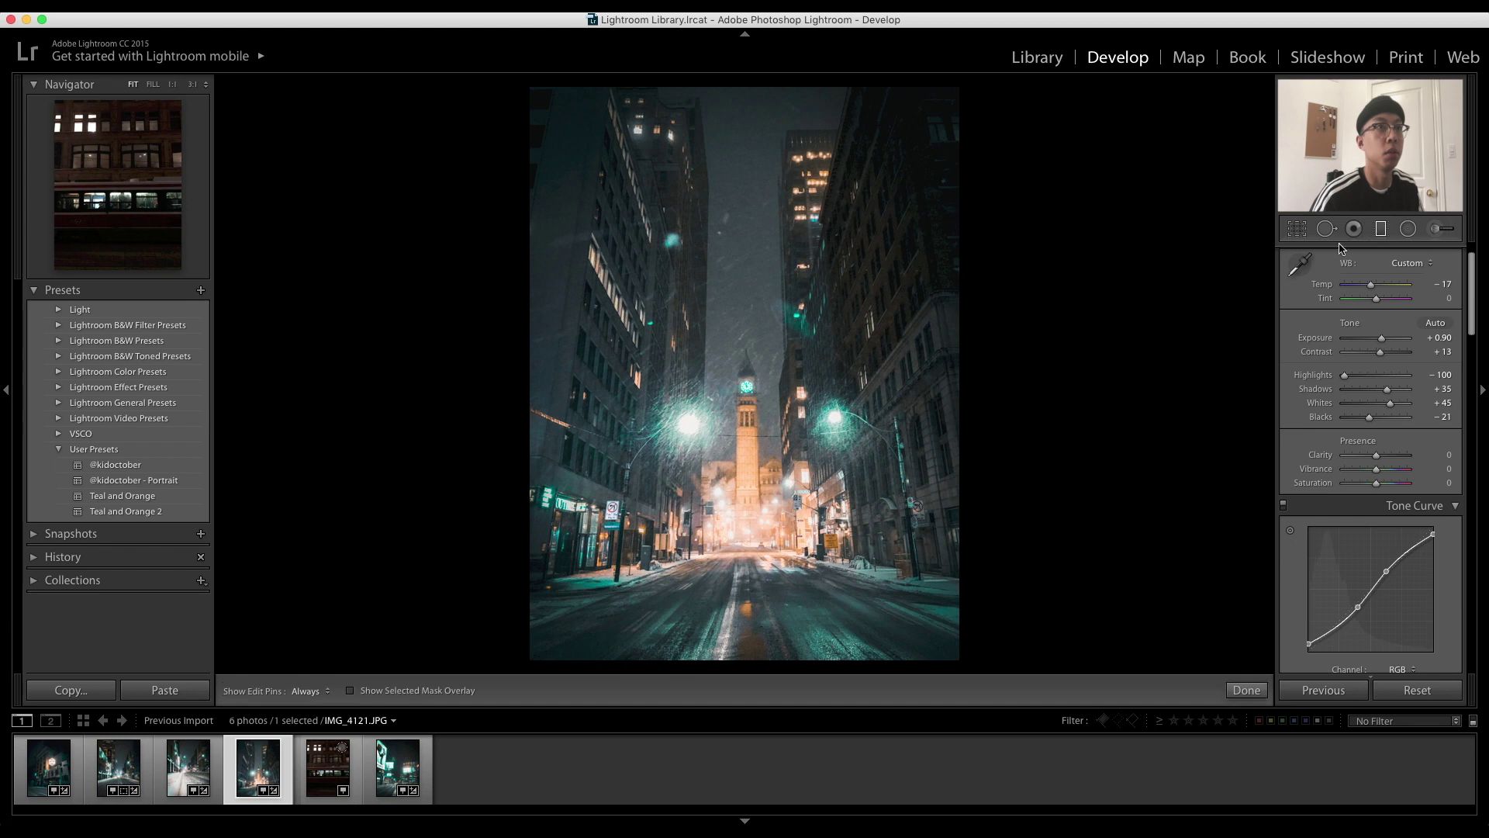
left_click(748, 161, "shift")
left_click_drag(749, 161, 791, 529)
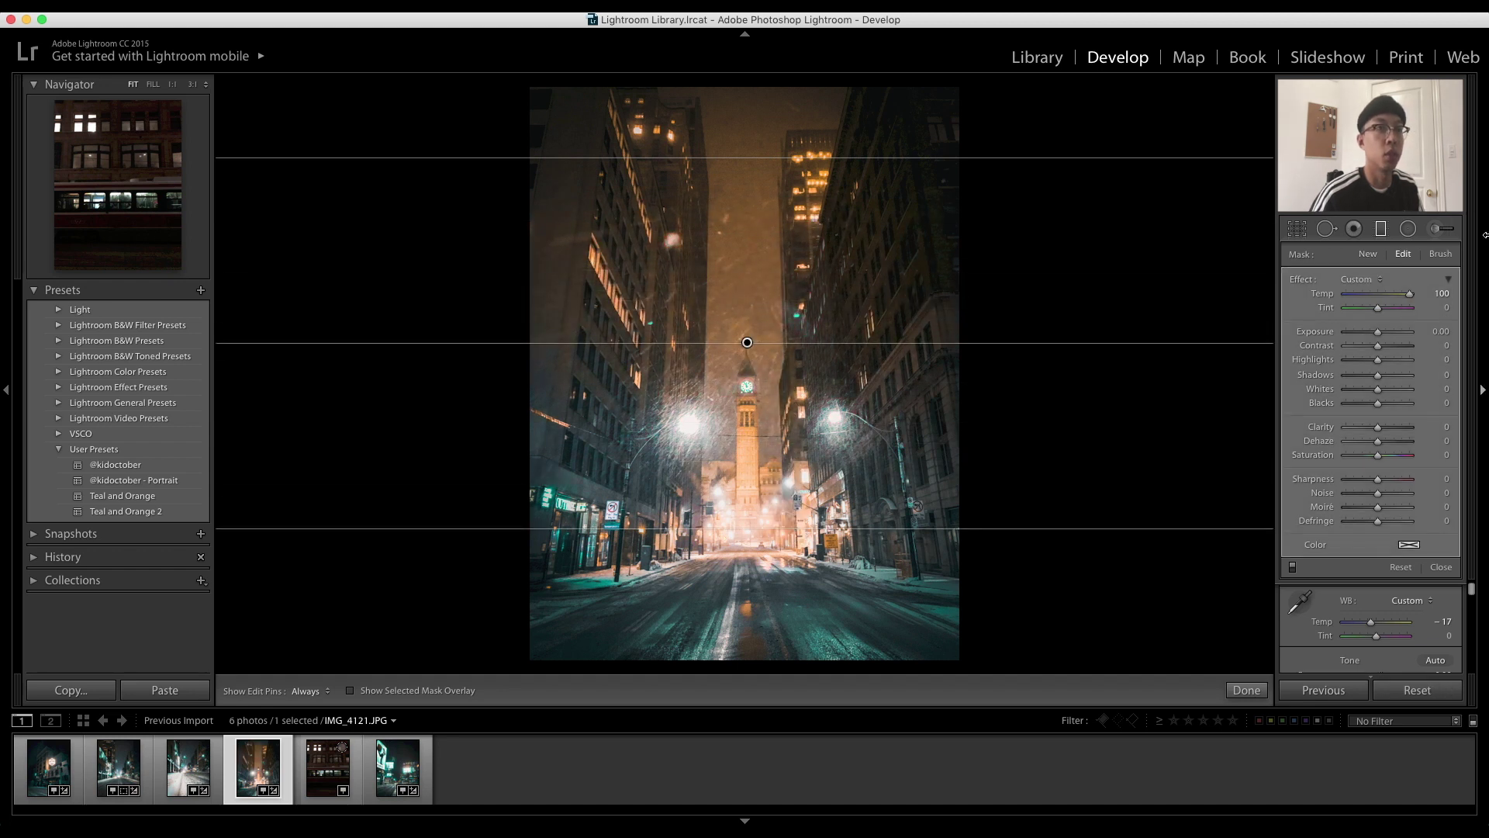
double_click(1410, 297)
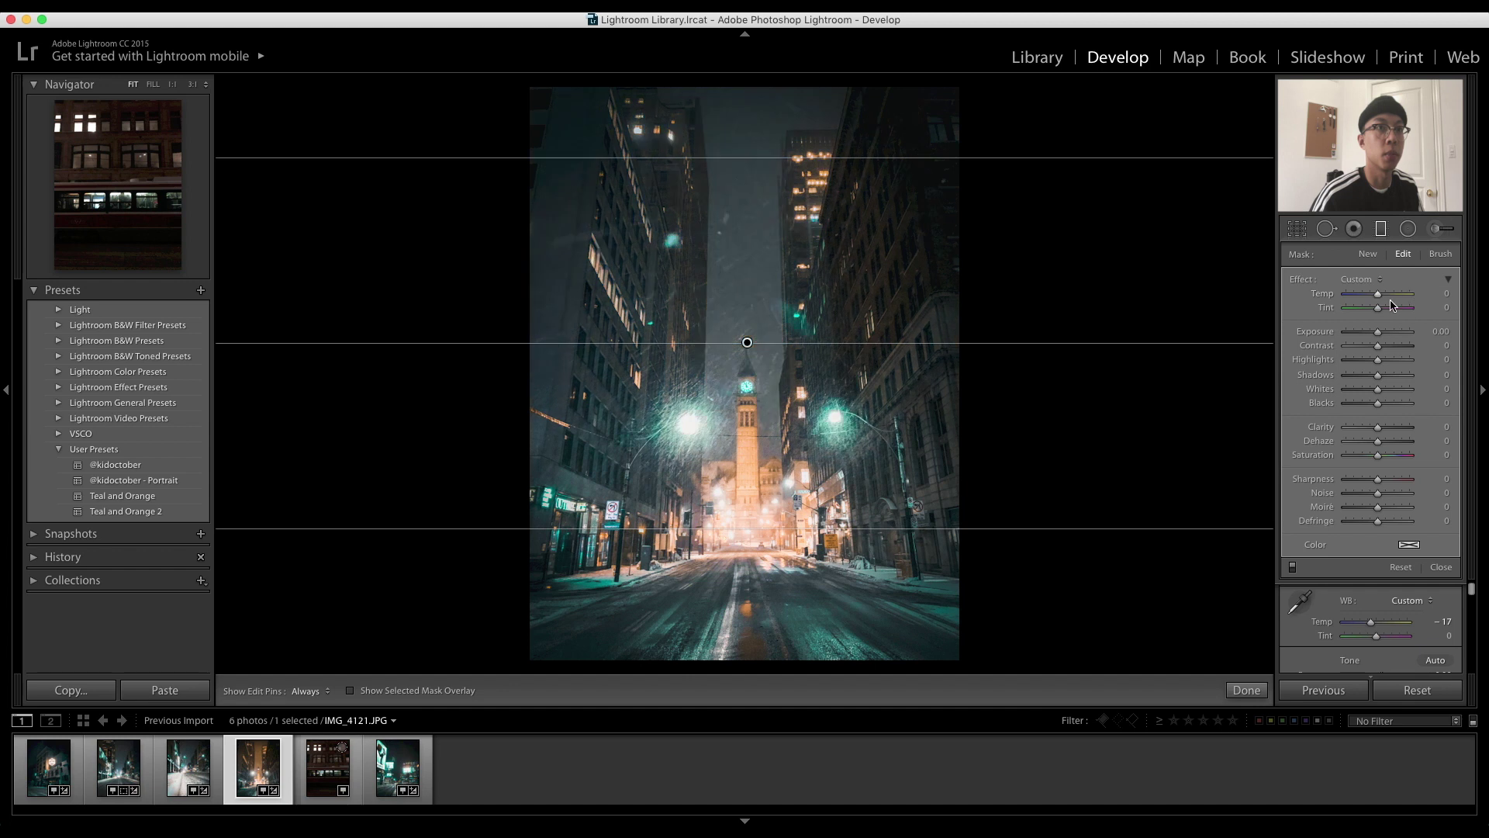
left_click_drag(1379, 335, 1372, 337)
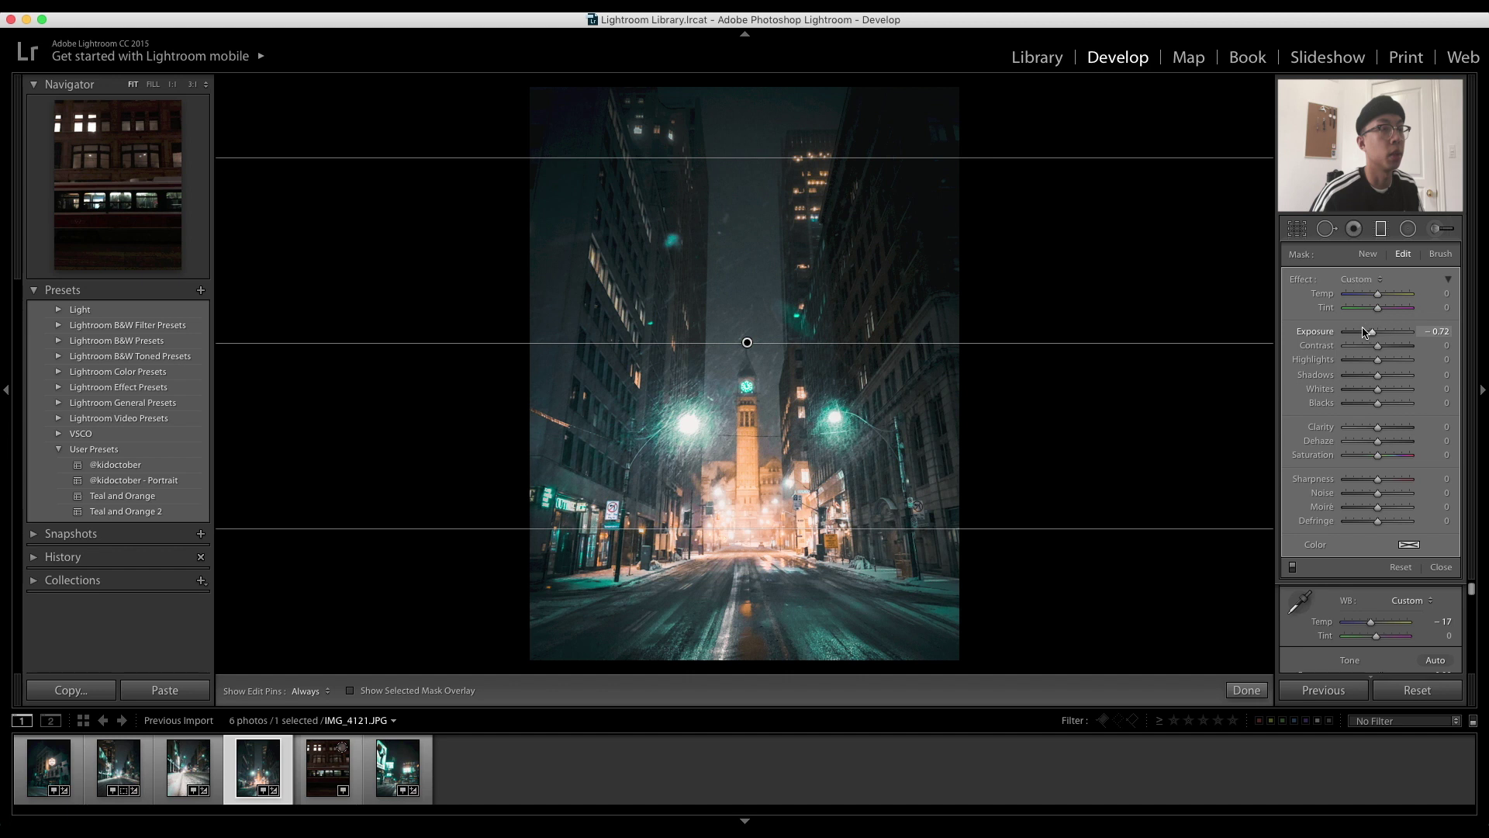
left_click(1246, 691)
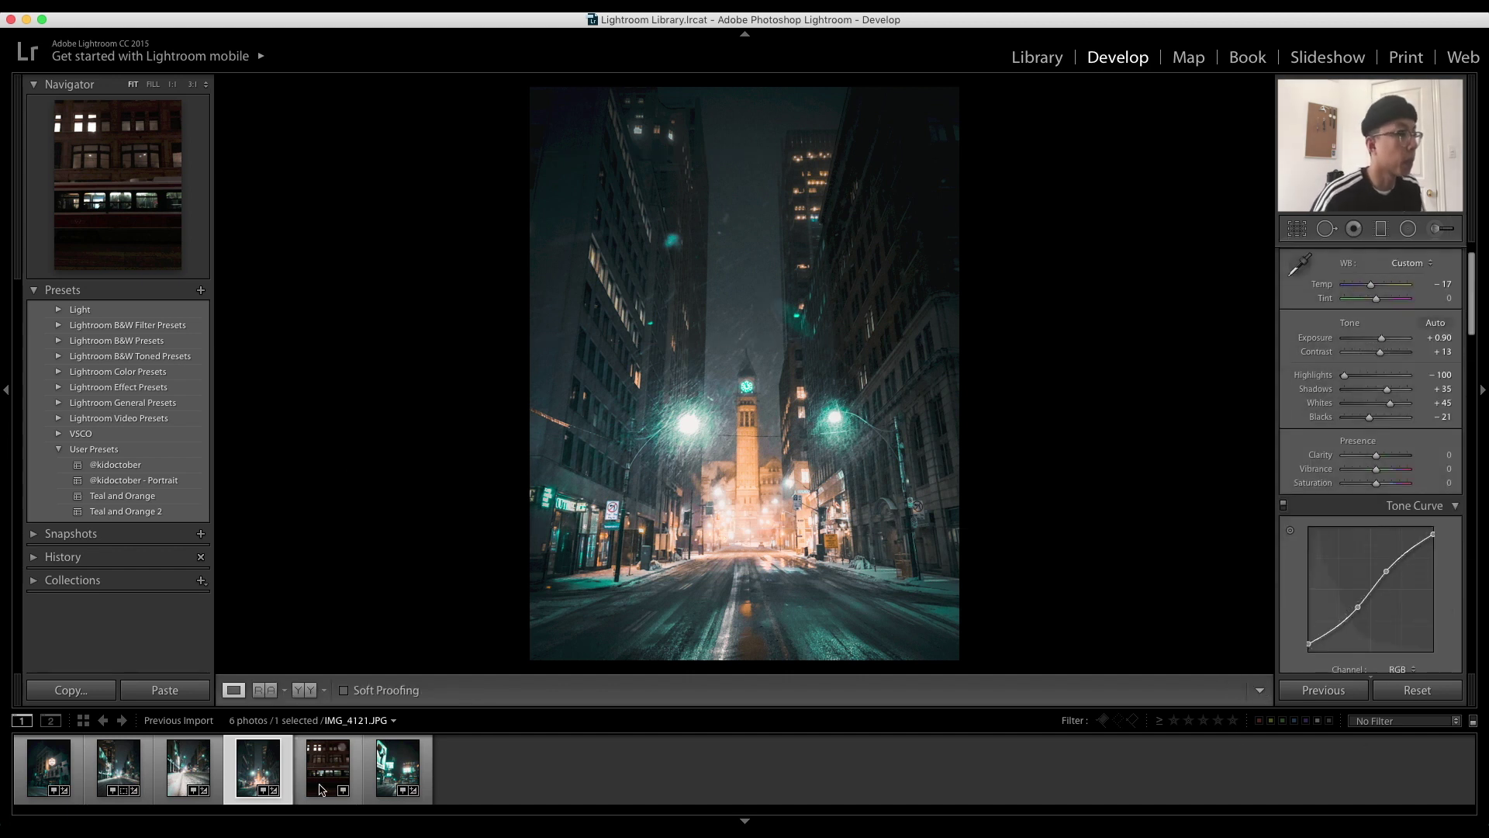
Apply the Teal and Orange 2 preset to the streetcar photo, with Temp at -14 and Exposure at +1.05.
key("Right")
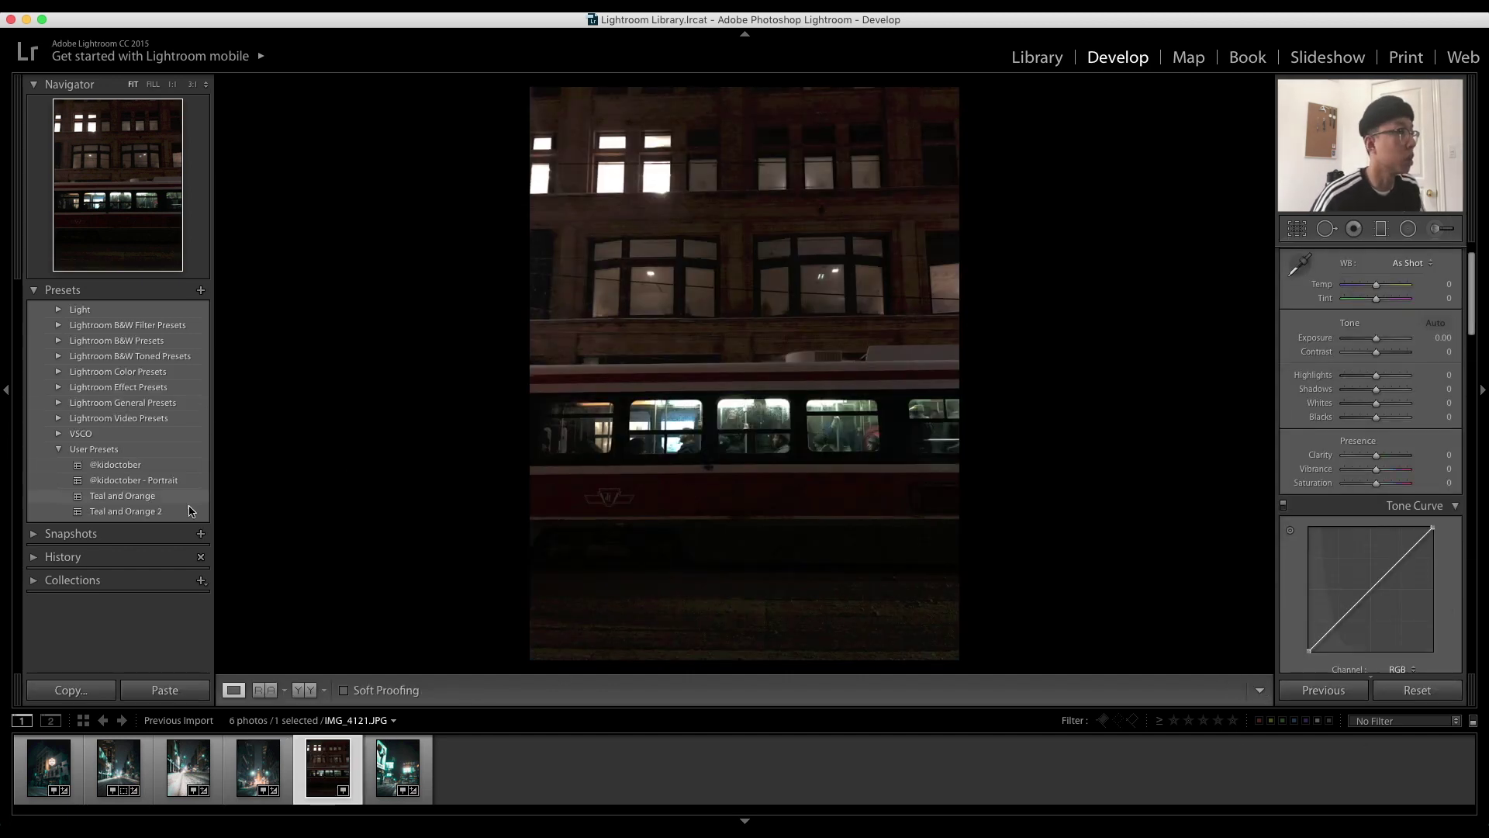
left_click(141, 513)
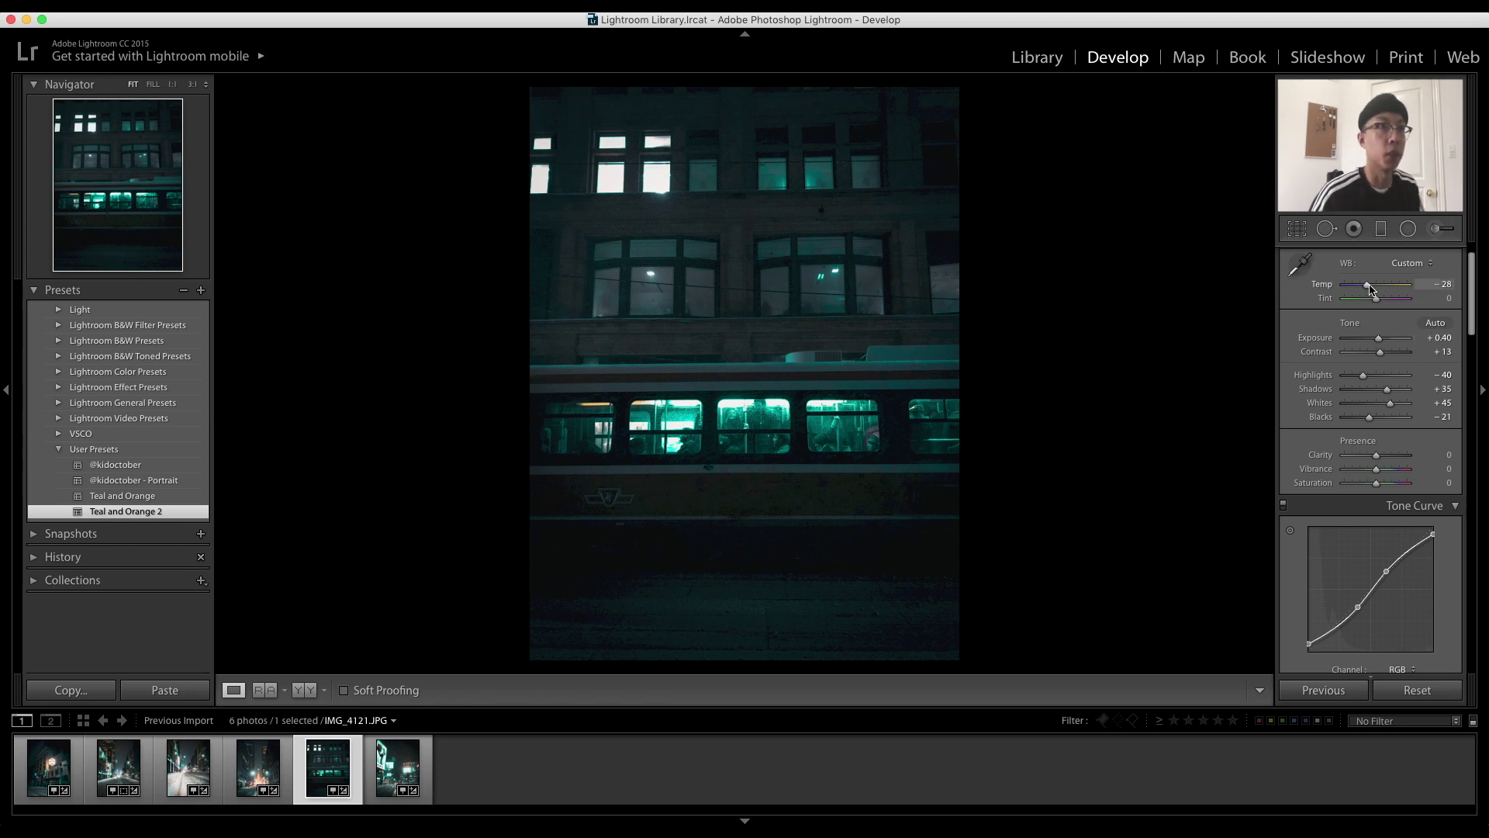
left_click_drag(1367, 287, 1372, 289)
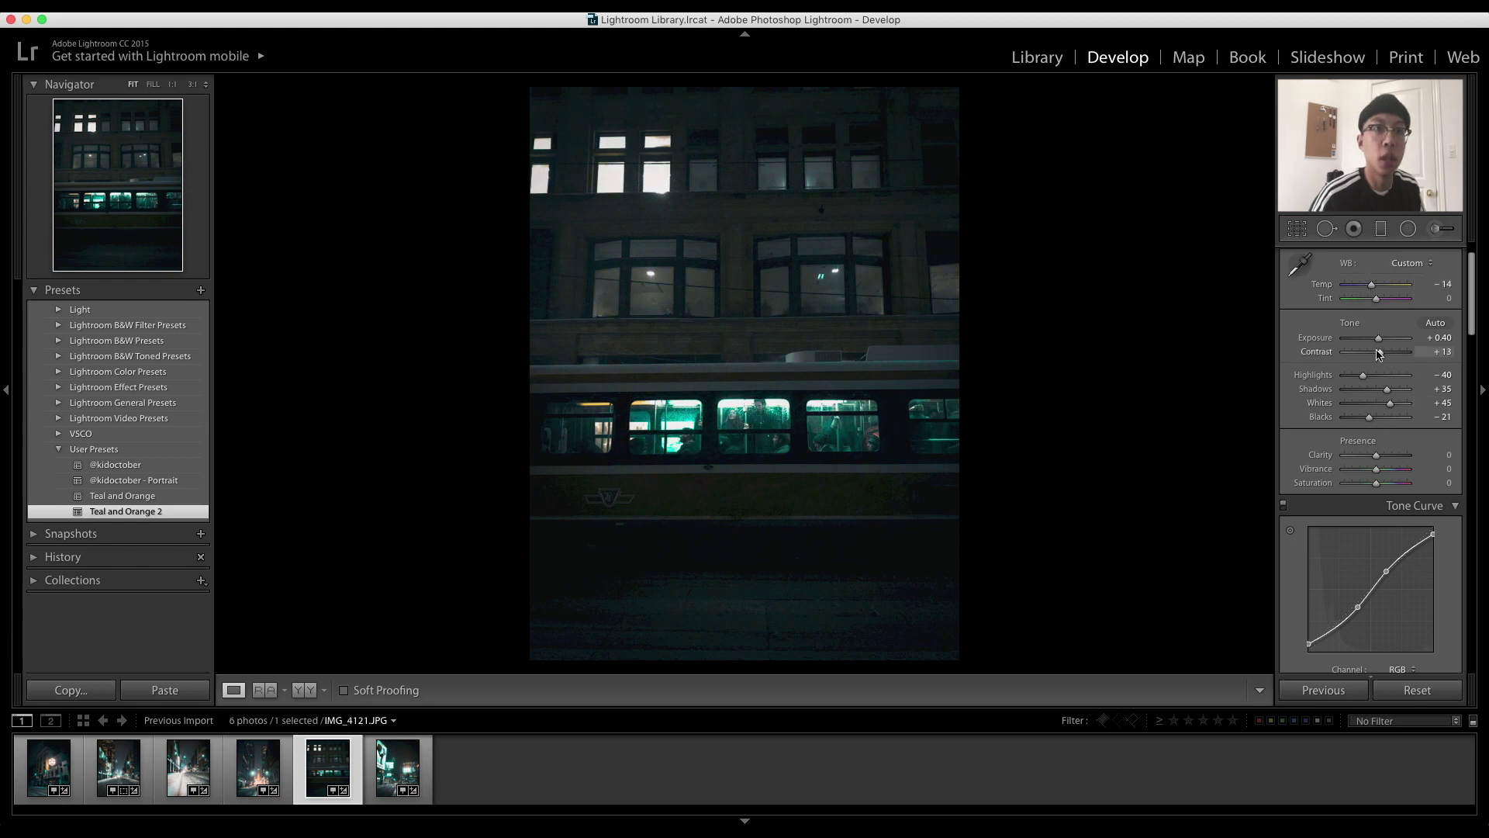
left_click_drag(1378, 338, 1383, 340)
Add a graduated filter from the streetcar photo's bottom edge up to the streetcar windows with Temp 0 and Exposure -1.51.
left_click(1380, 228)
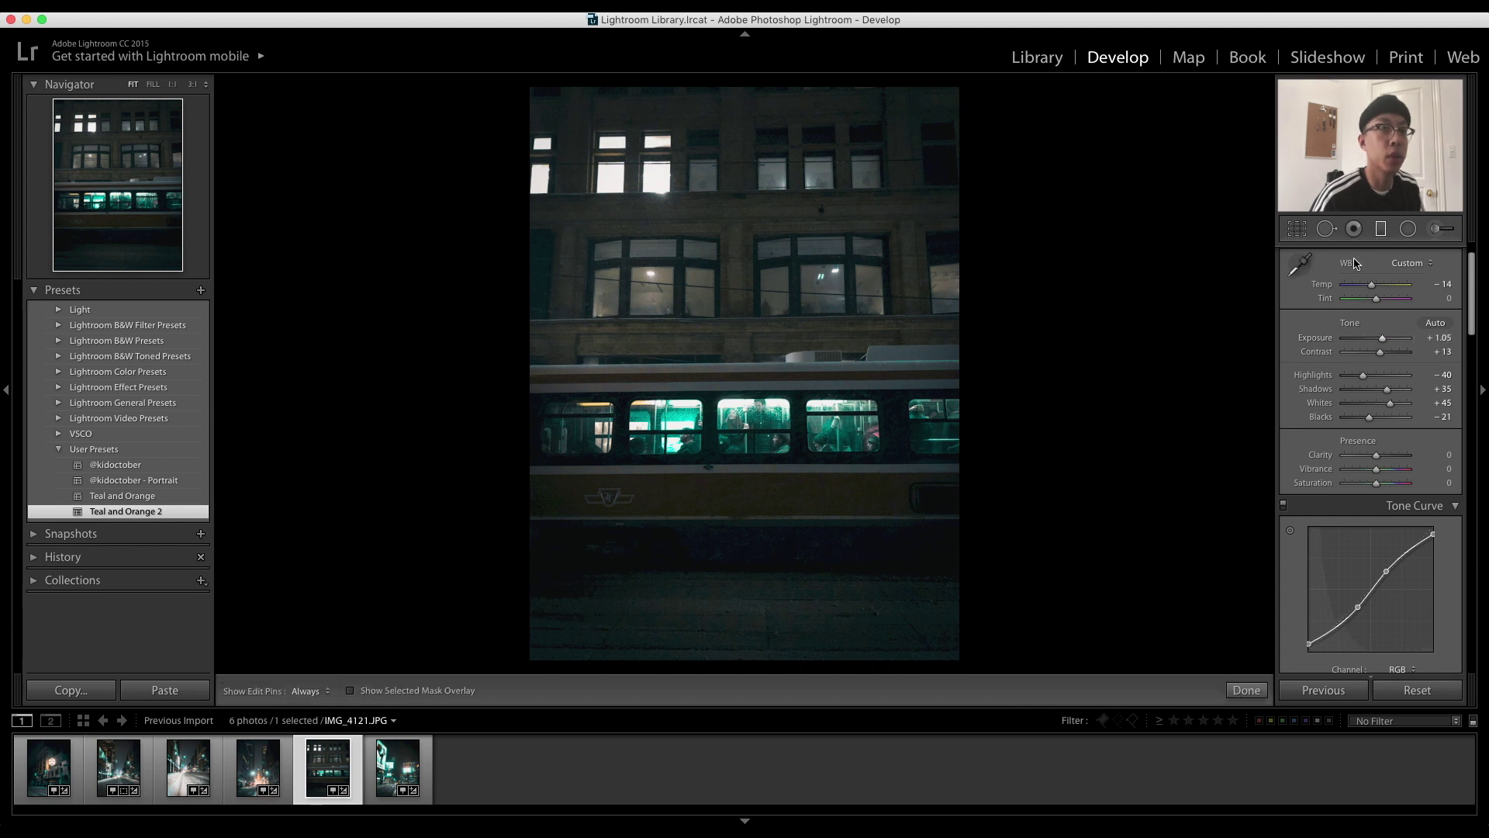
left_click_drag(774, 648, 776, 414)
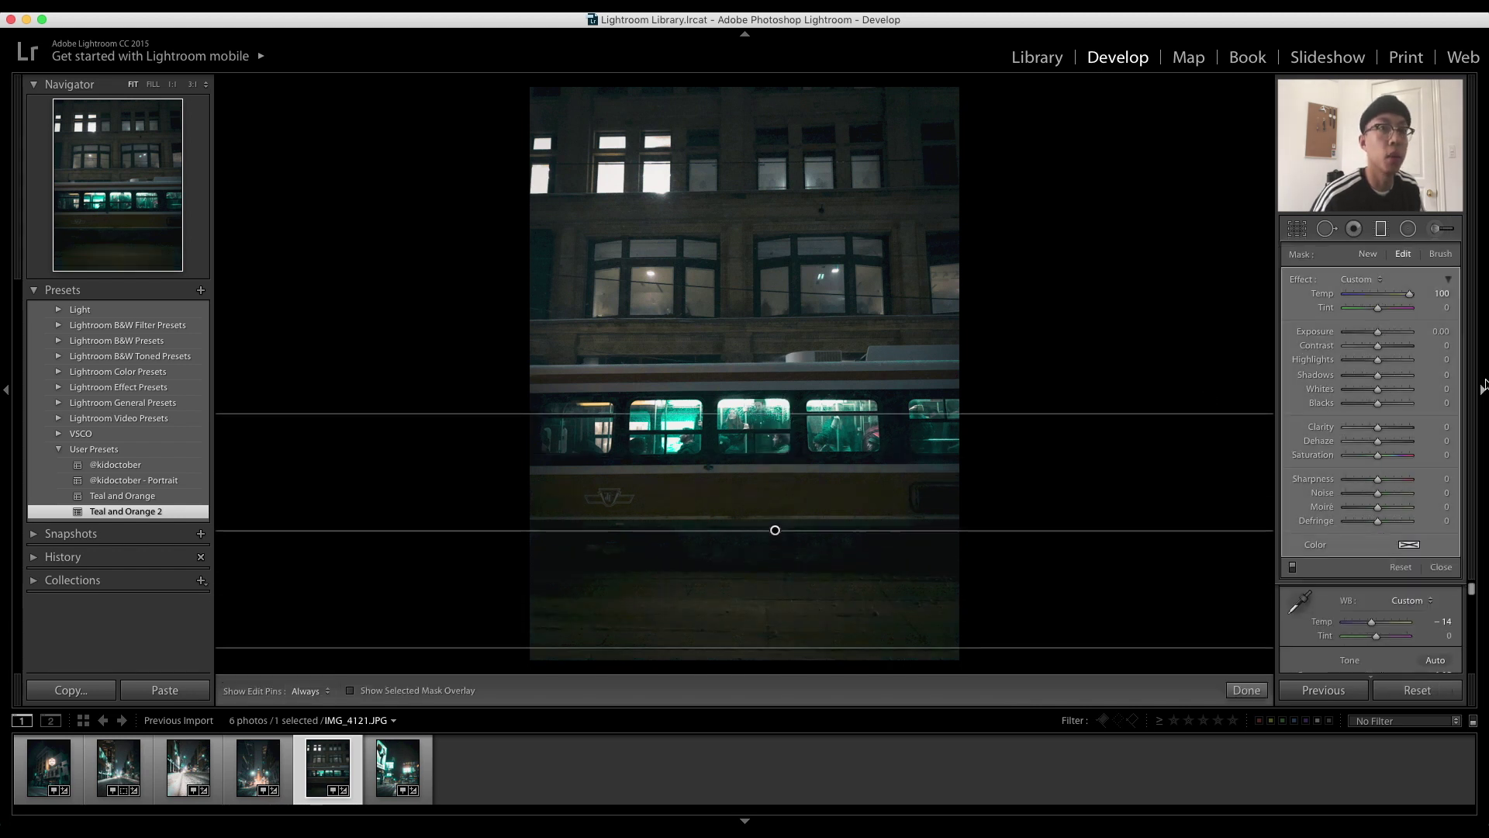
double_click(1408, 294)
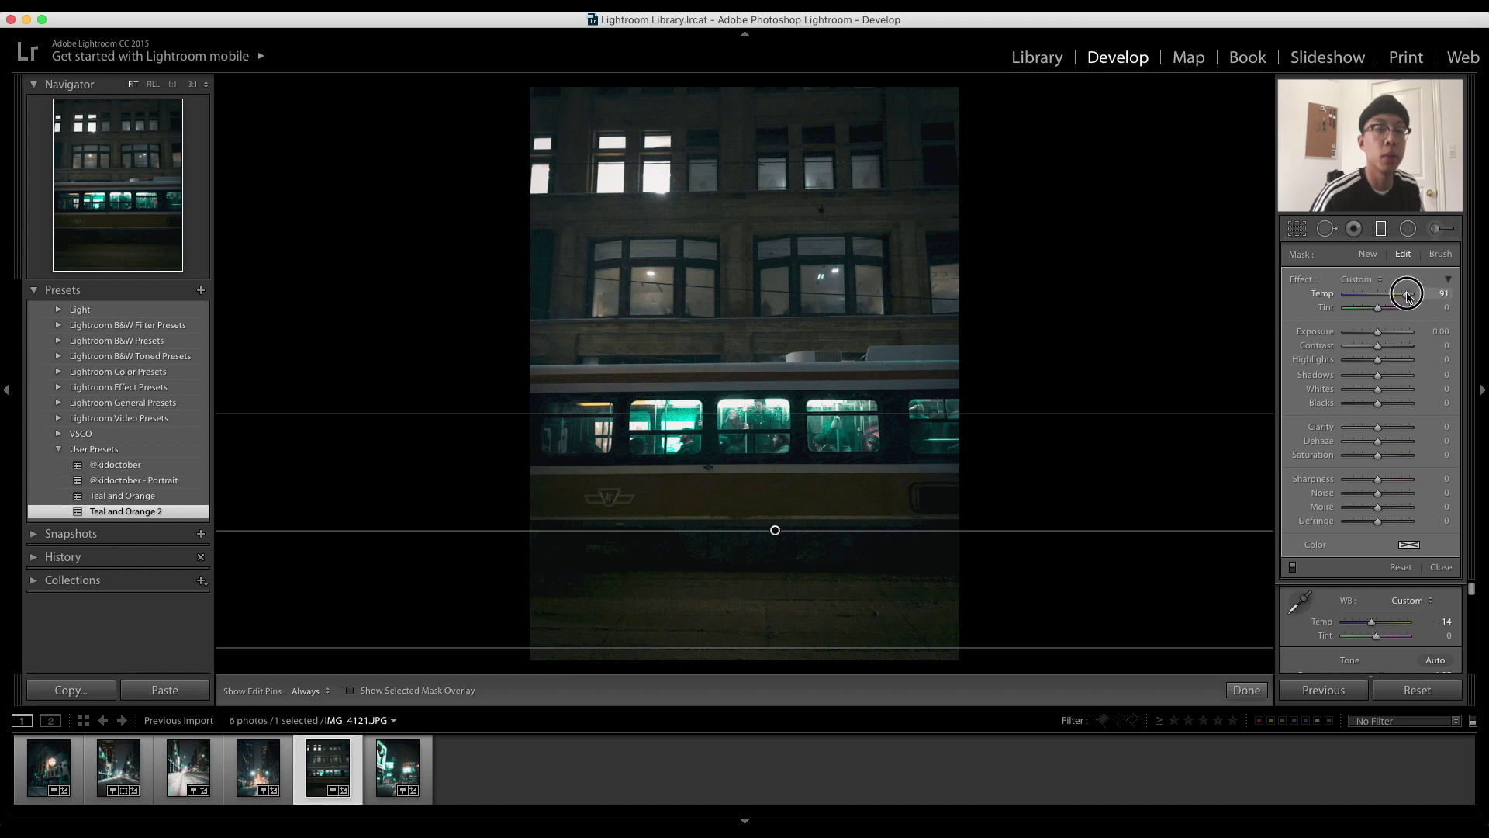
left_click_drag(1379, 335, 1368, 336)
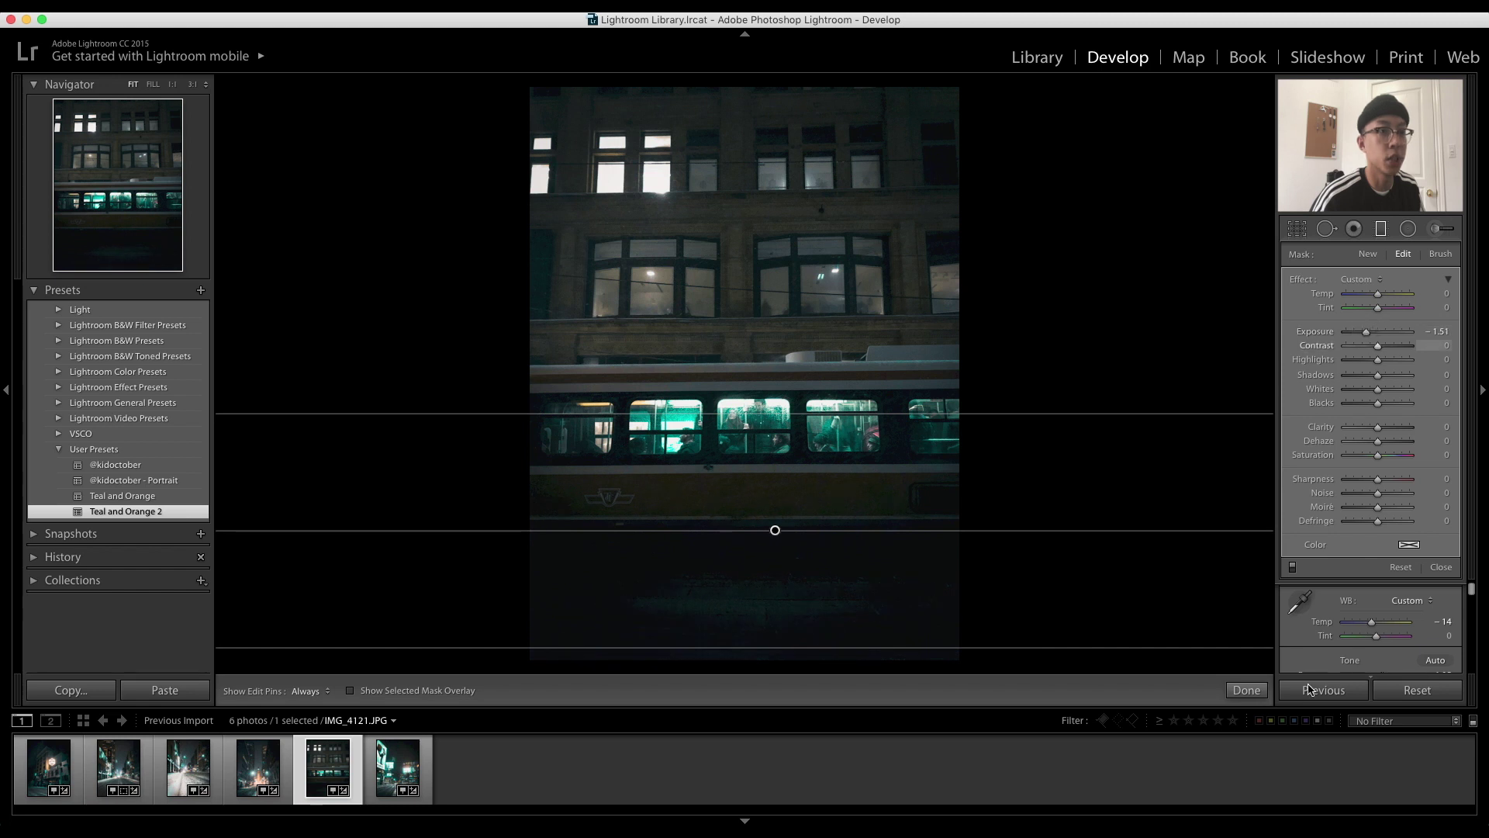
left_click(1247, 690)
Set the streetcar photo's Temp to -20 and its post-crop vignette Amount to -51.
scroll(1381, 313, "down", 1)
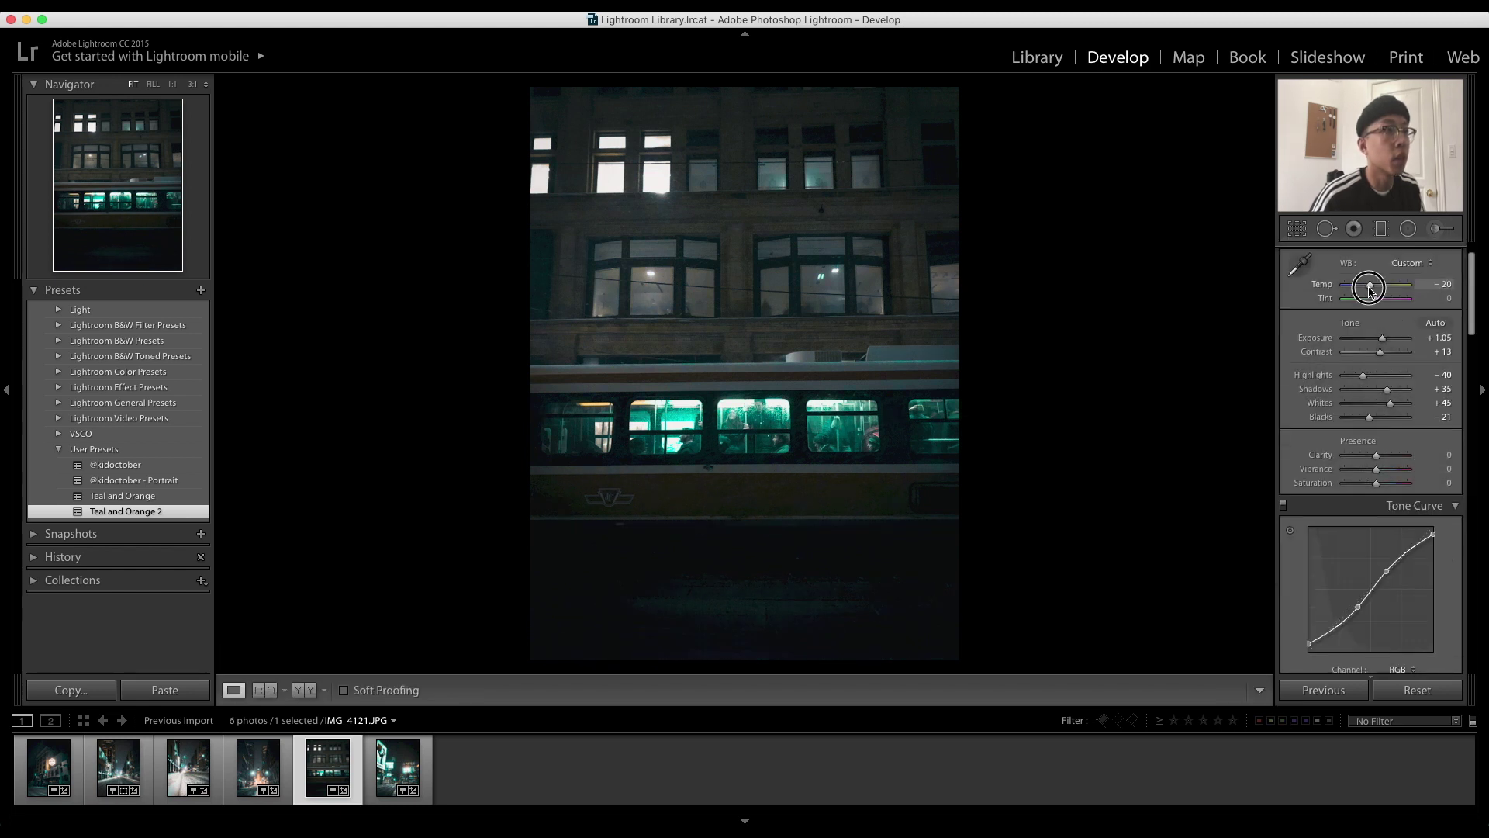
left_click_drag(1476, 308, 1476, 589)
left_click_drag(1369, 469, 1363, 474)
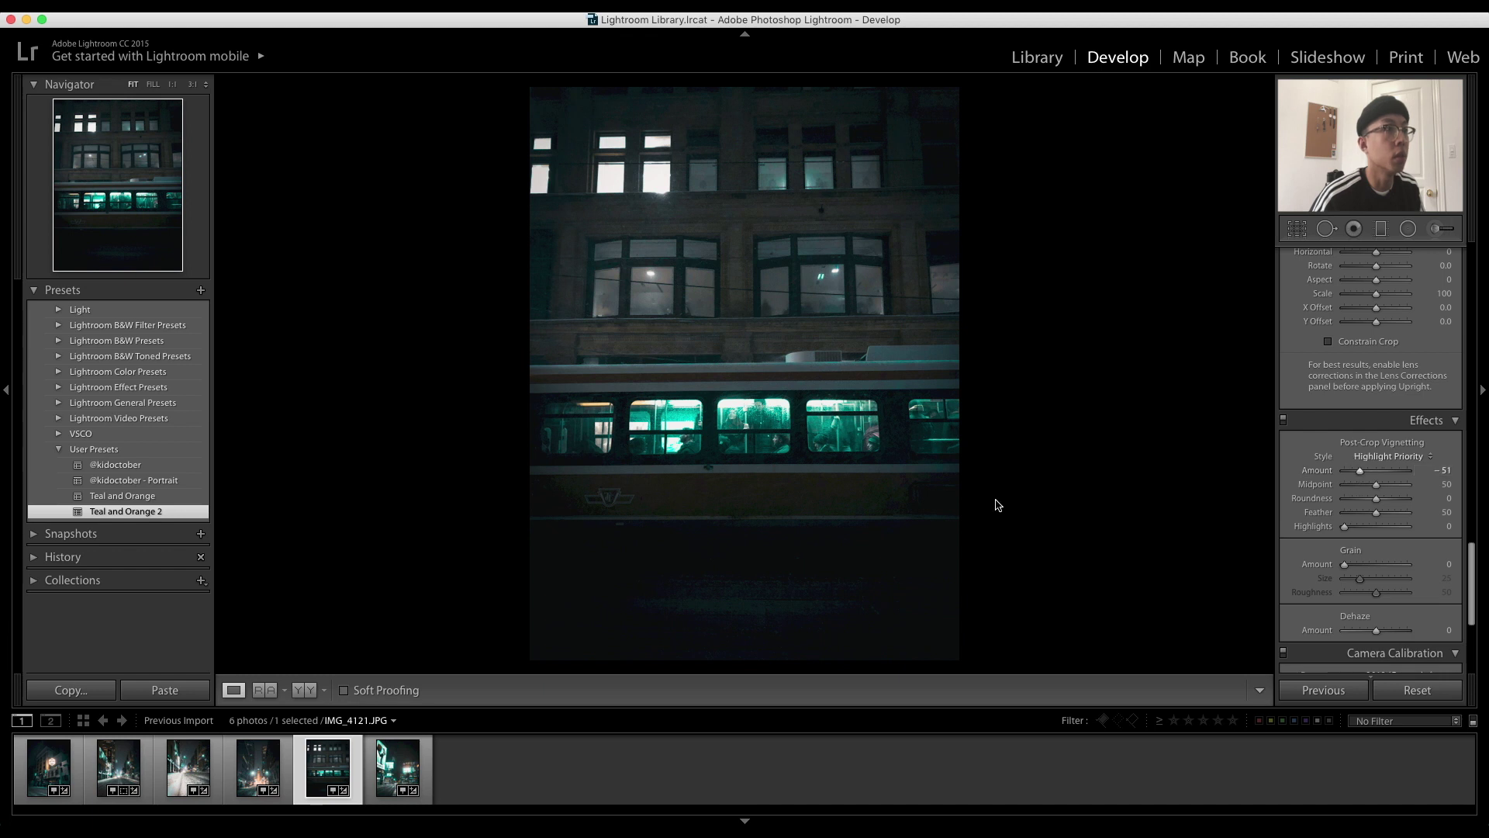
Straighten the streetcar photo by 0.67 degrees along the streetcar's horizontal edge above the windows.
left_click(1297, 228)
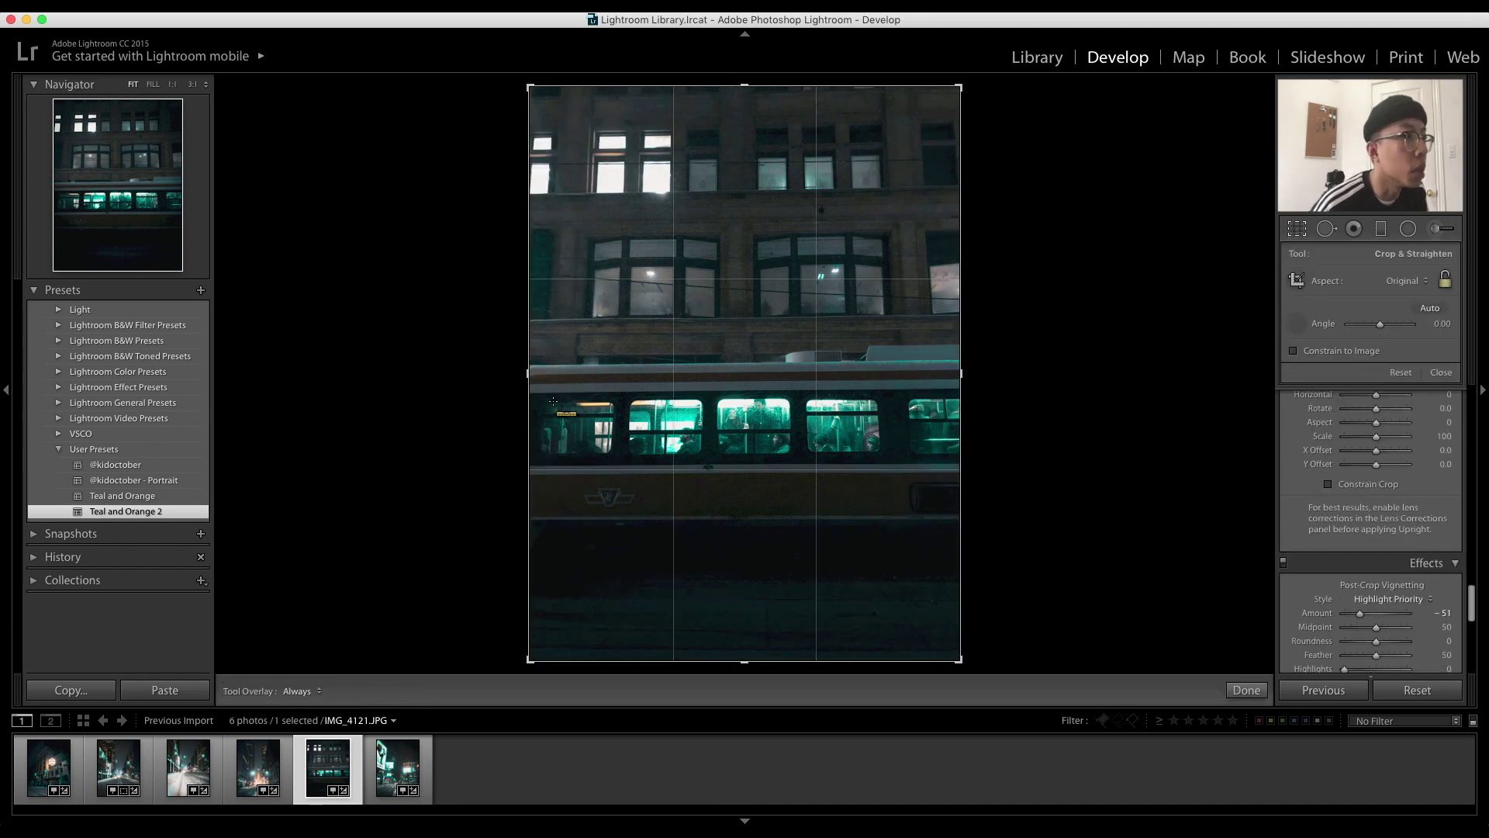
mouse_move(544, 393)
left_mouse_down()
mouse_move(807, 380)
mouse_move(985, 404)
mouse_move(1002, 385)
left_mouse_up()
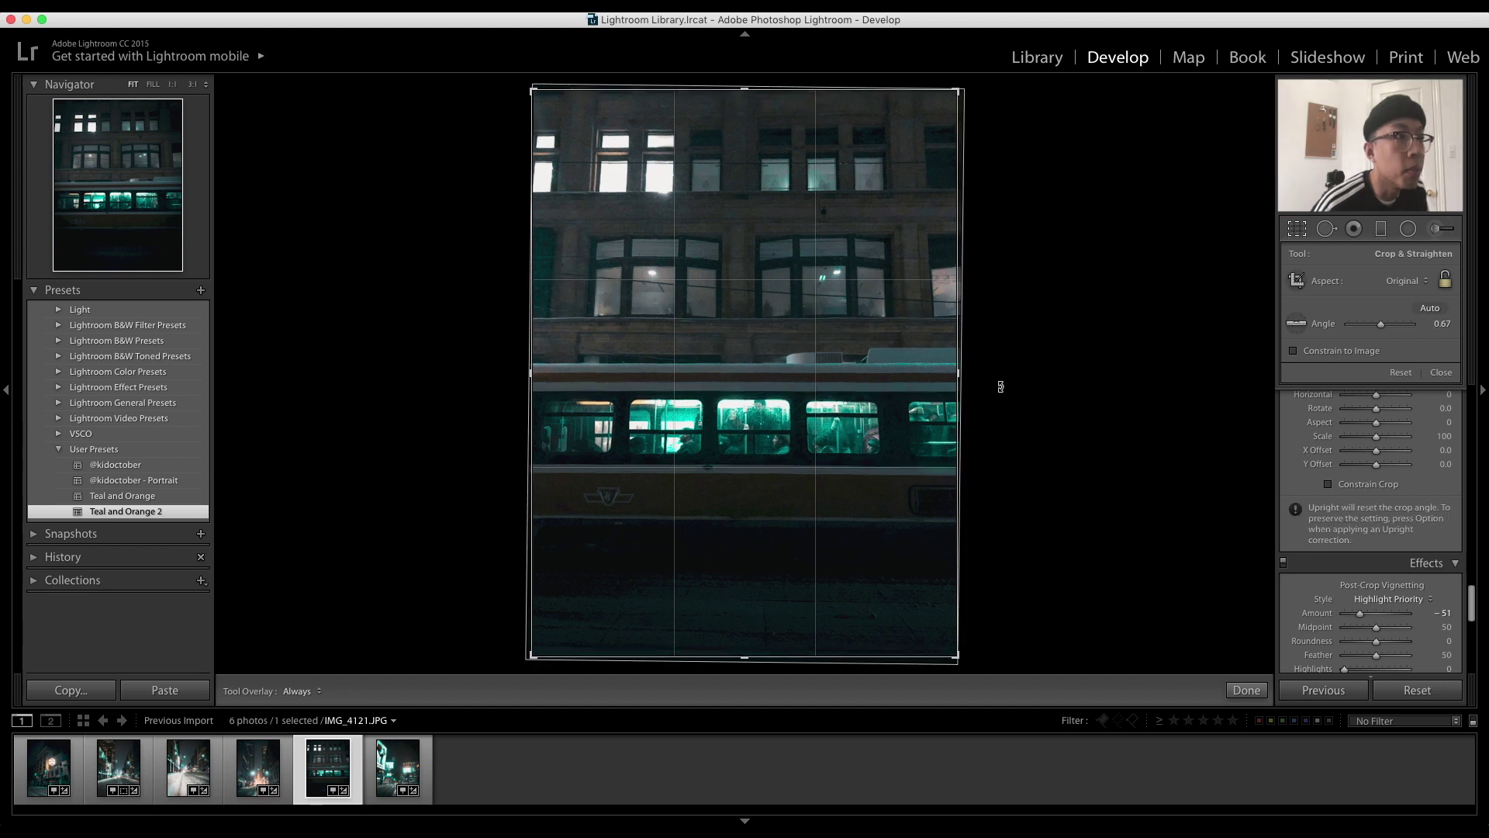
left_click(1247, 689)
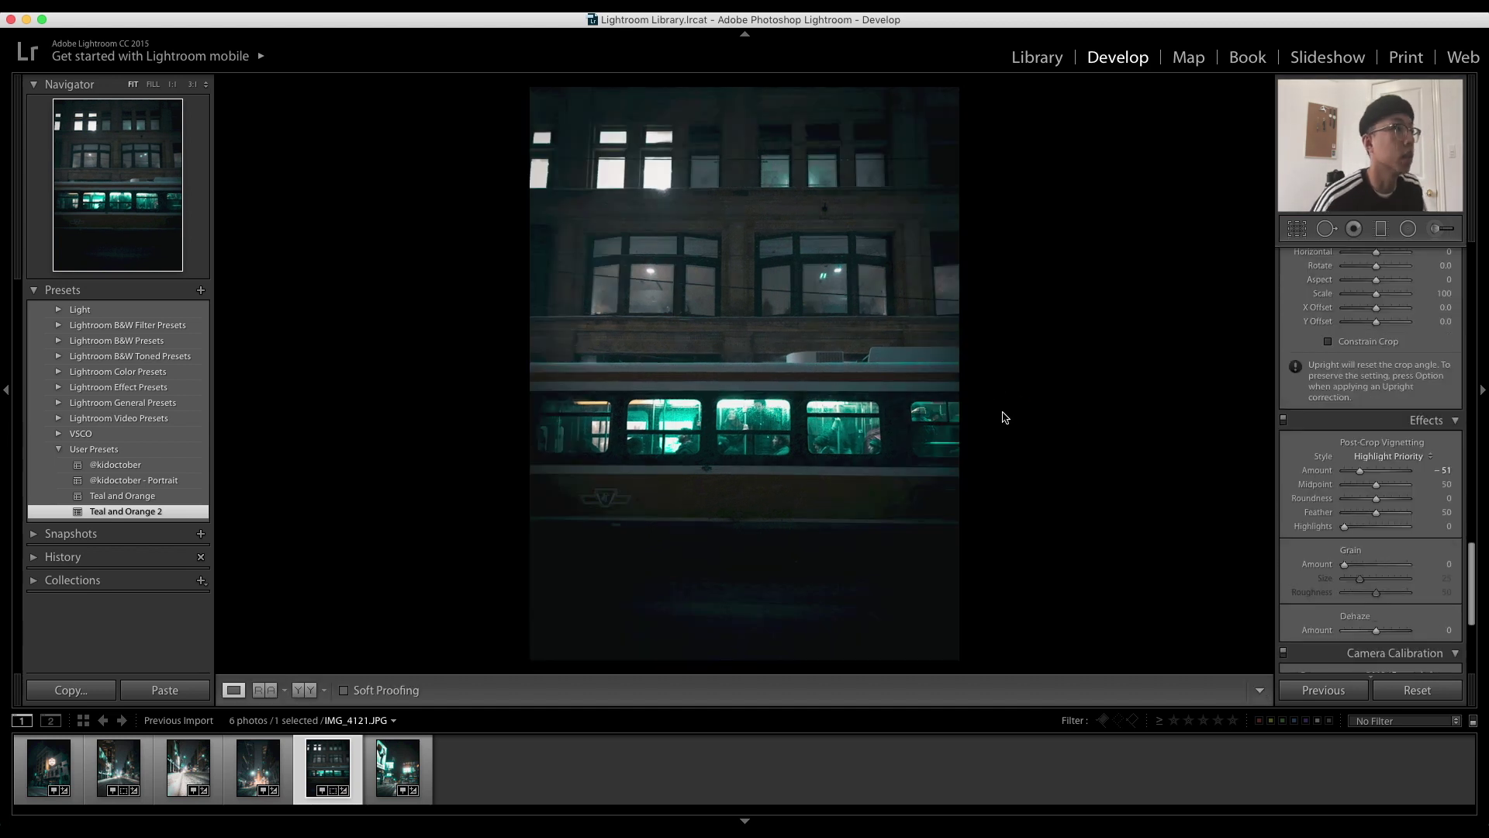
Review the edited photos in the filmstrip one after another, ending on the billboard street photo.
left_click(120, 767)
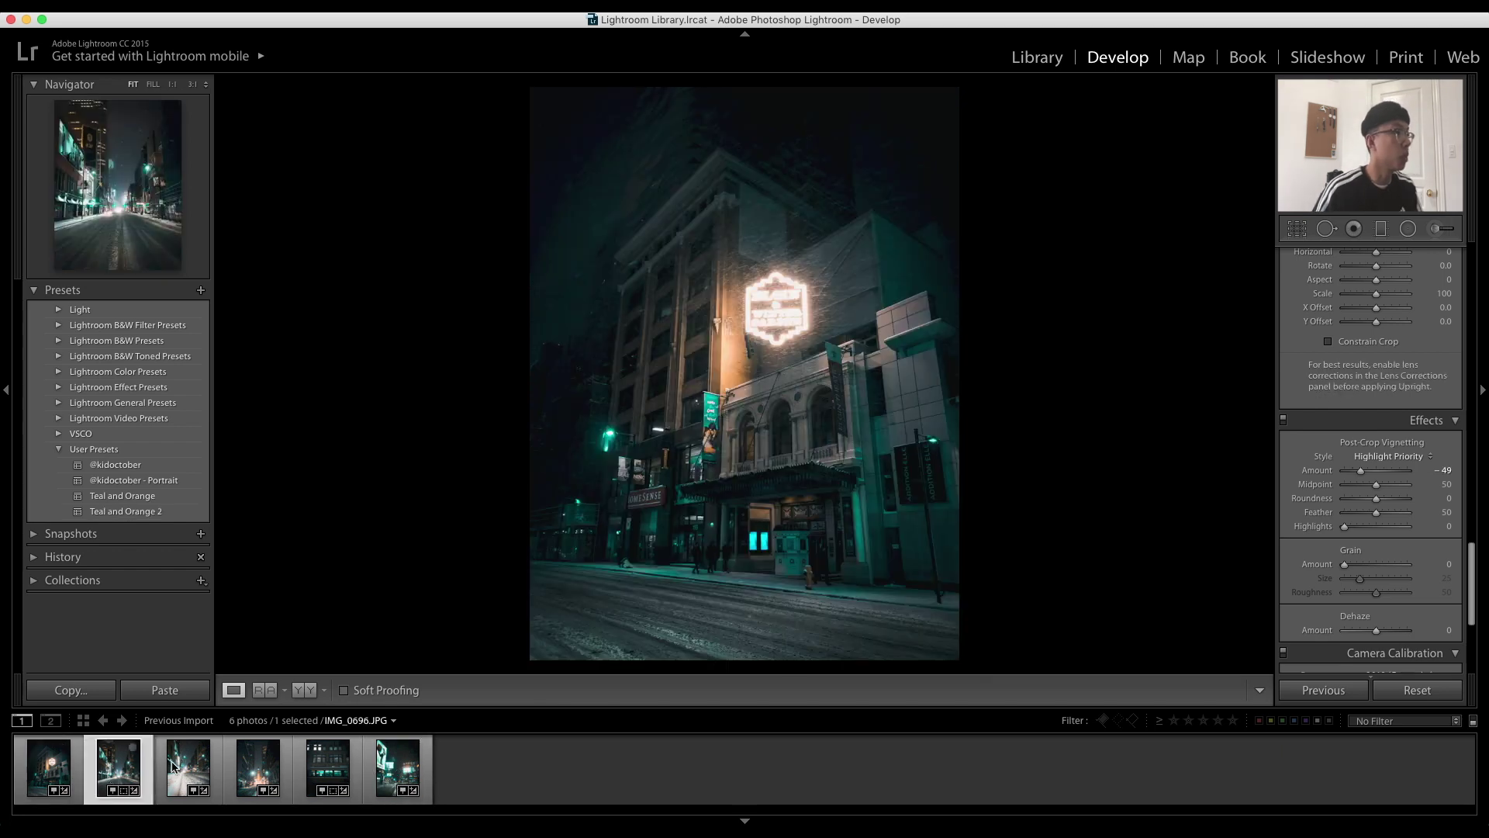
left_click(172, 767)
left_click(257, 766)
left_click(327, 766)
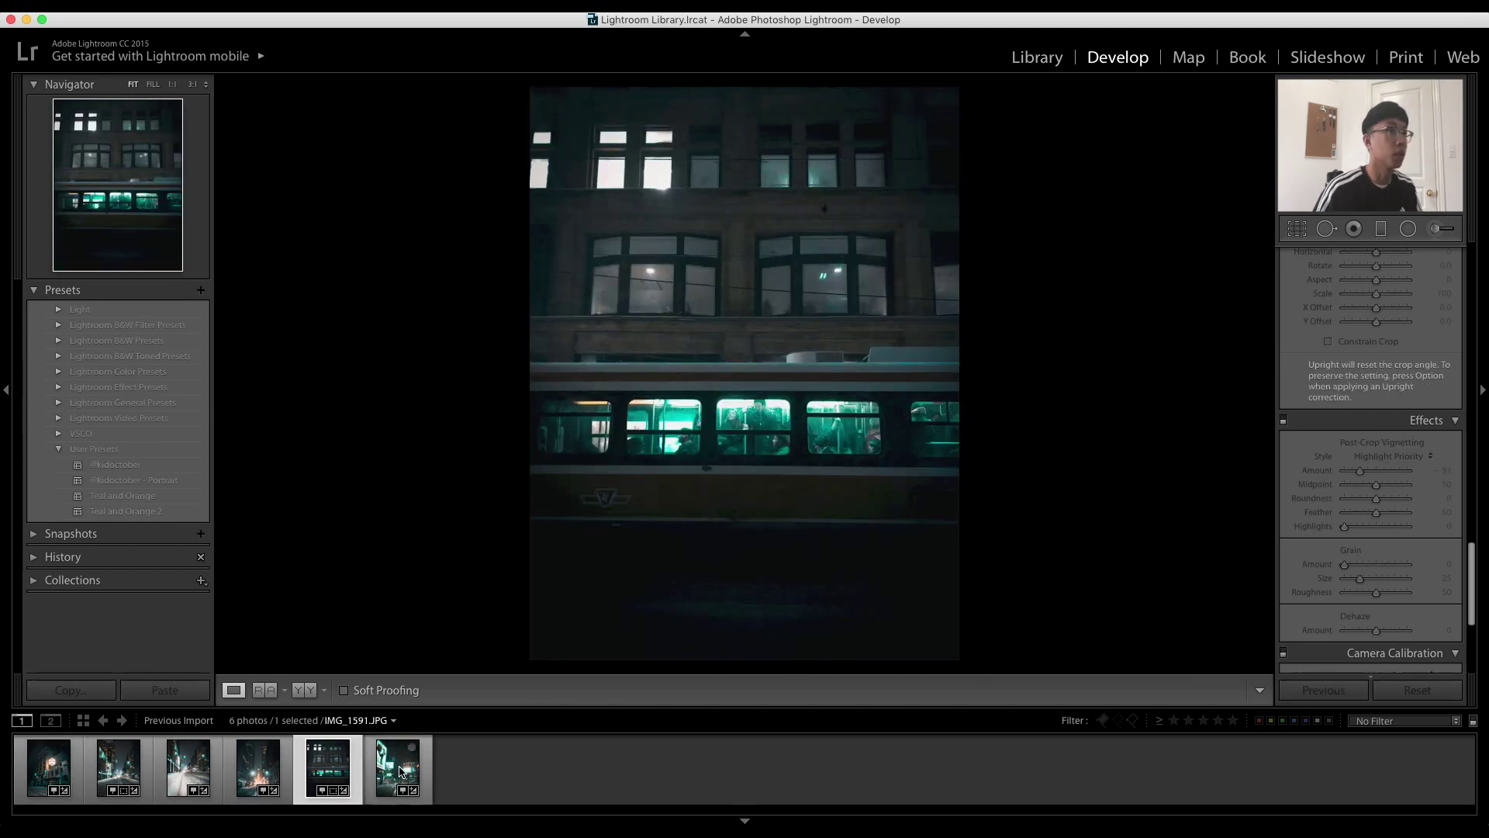
left_click(421, 775)
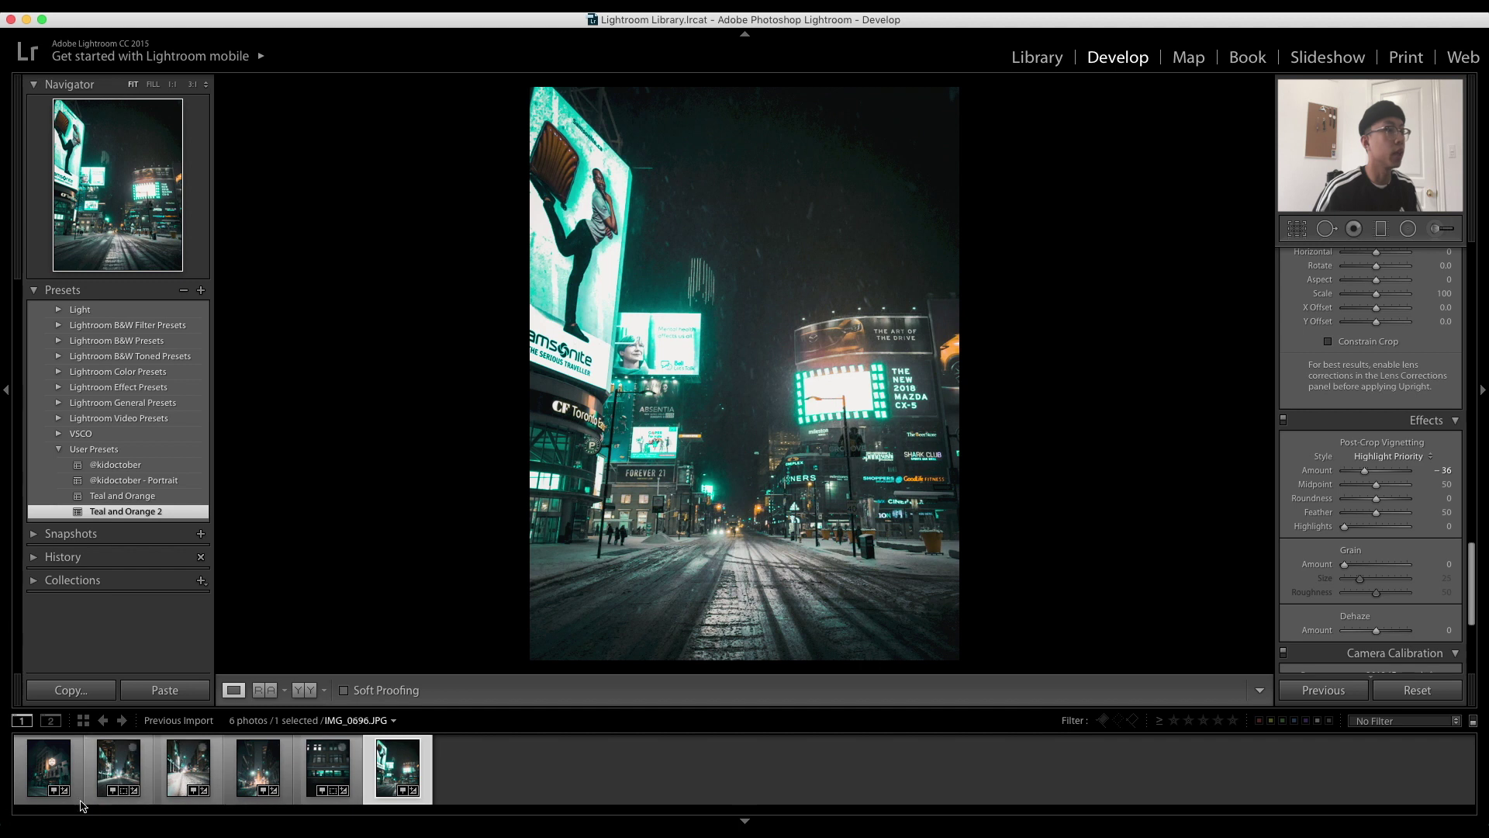